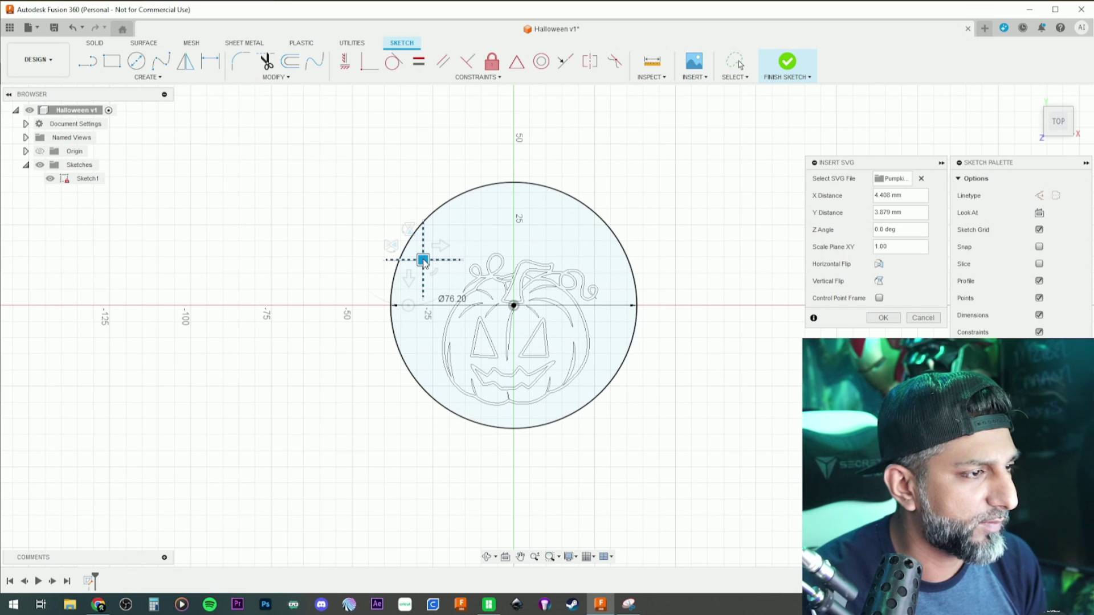
Step: Finish inserting the pumpkin SVG at scale 1.00 in the lower part of the circle
key("Return")
scroll(538, 272, "up", 3)
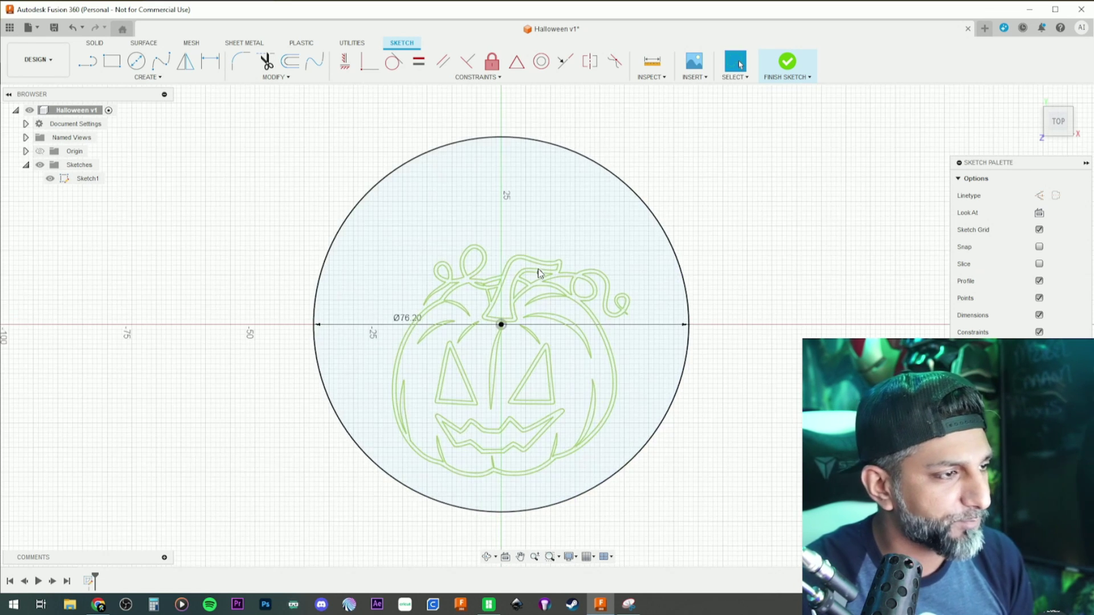
scroll(539, 273, "down", 3)
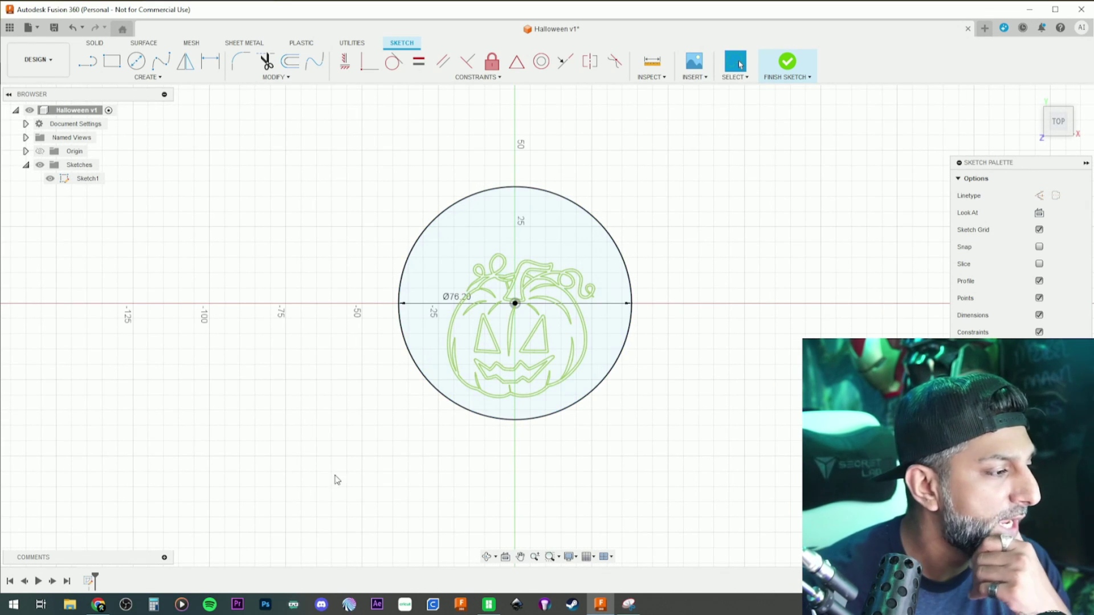
Step: Switch to Chrome and view the Halloween fonts page on dafont.com
mouse_move(100, 608)
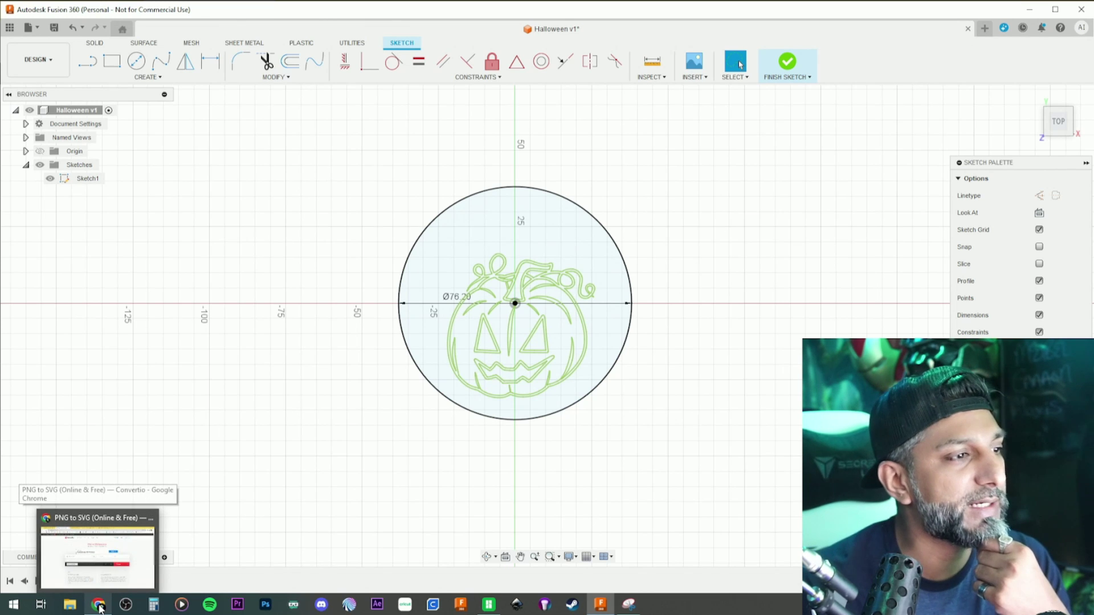
left_click(99, 608)
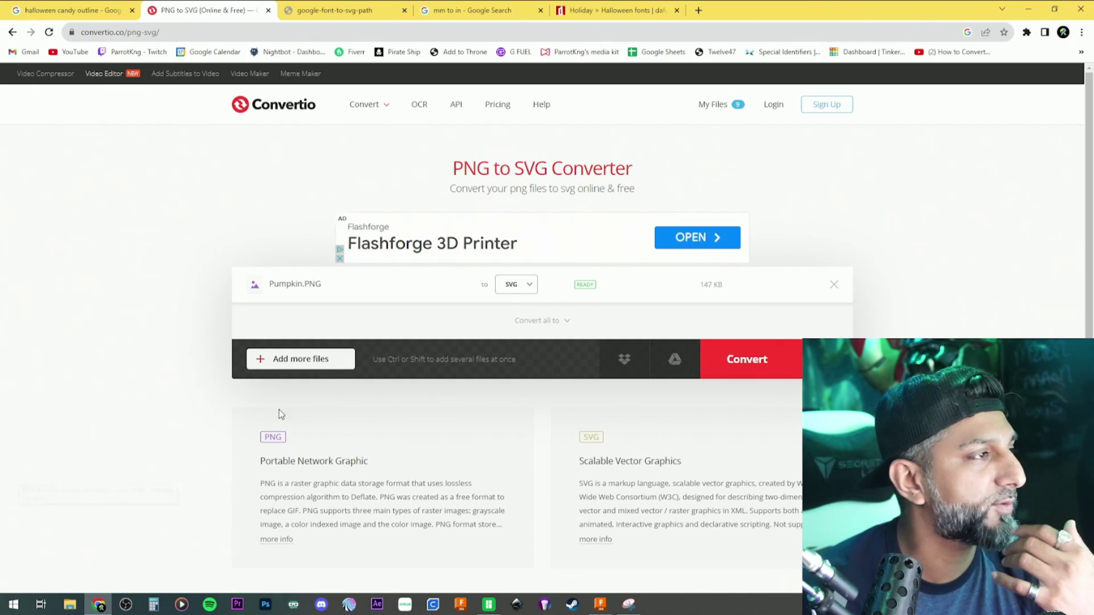
left_click(605, 8)
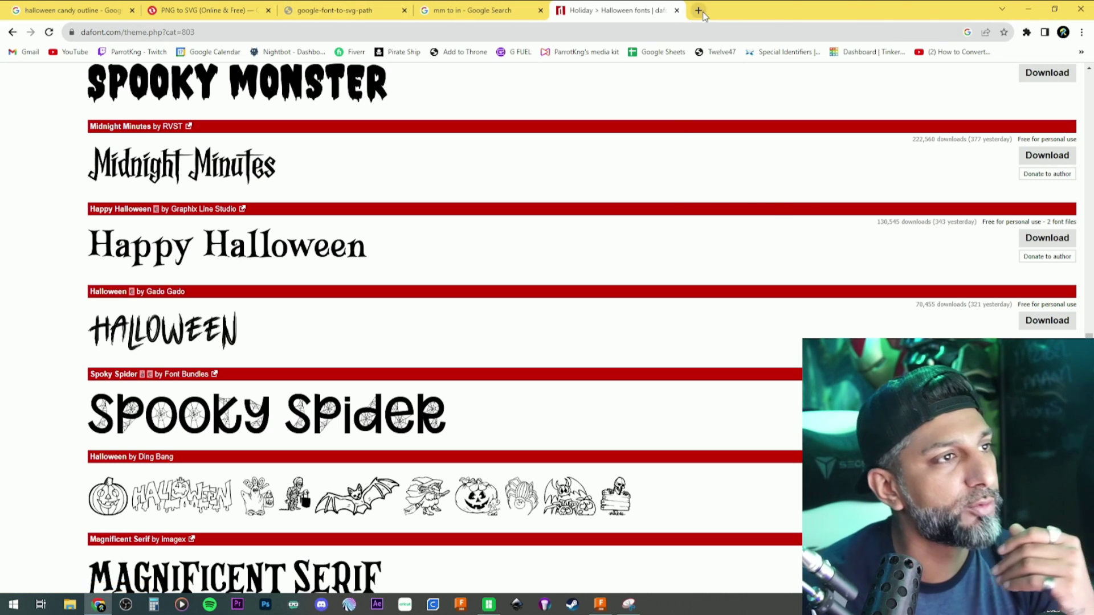
Step: Search the web for "google fonts to svg" in a new tab and open the google-font-to-svg-path converter
left_click(699, 11)
type("google fo")
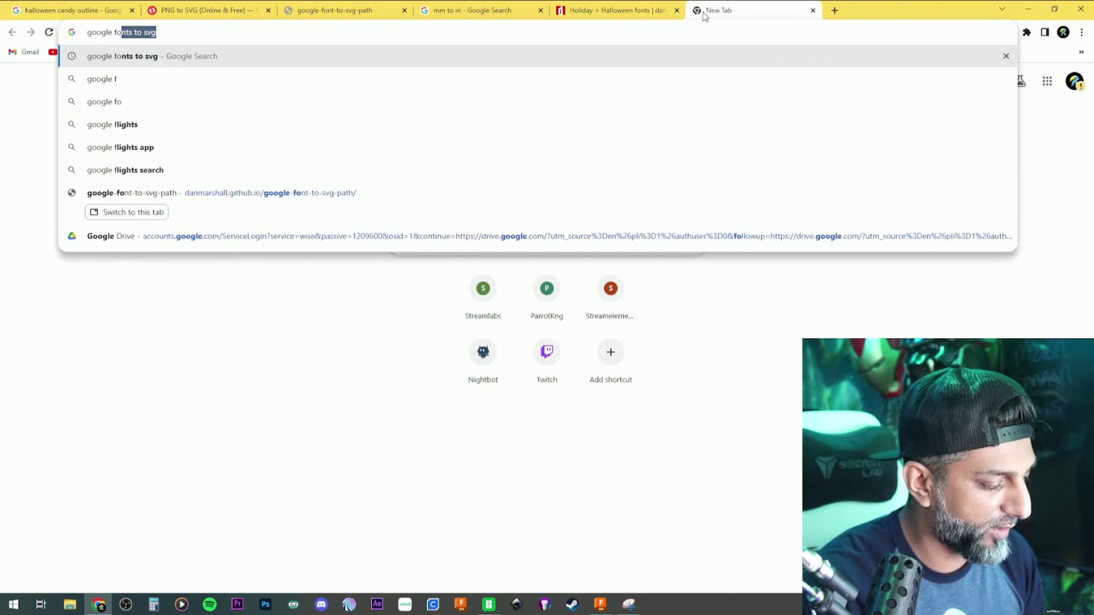
type("nts to svg")
key("Return")
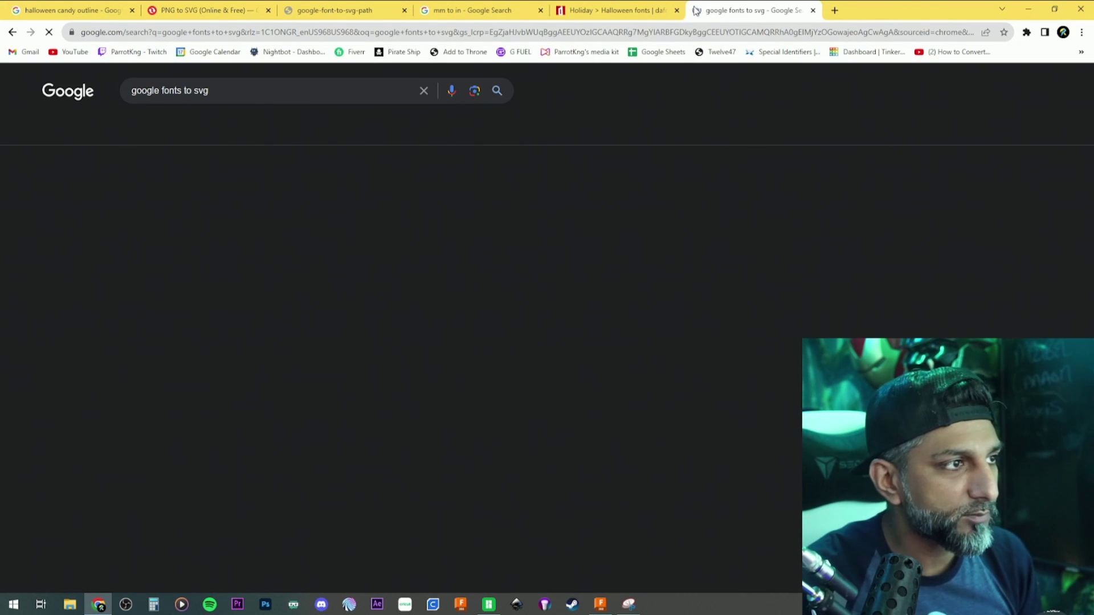
left_click(217, 196)
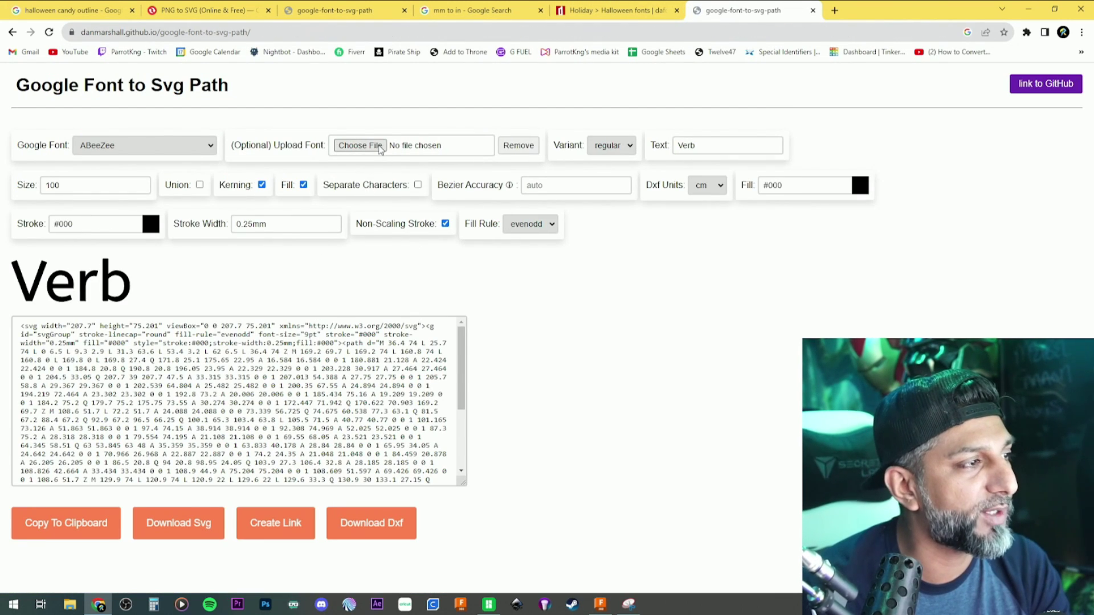
Step: Set the new converter page's text to "Trick" in the default font
left_click(703, 144)
type("T")
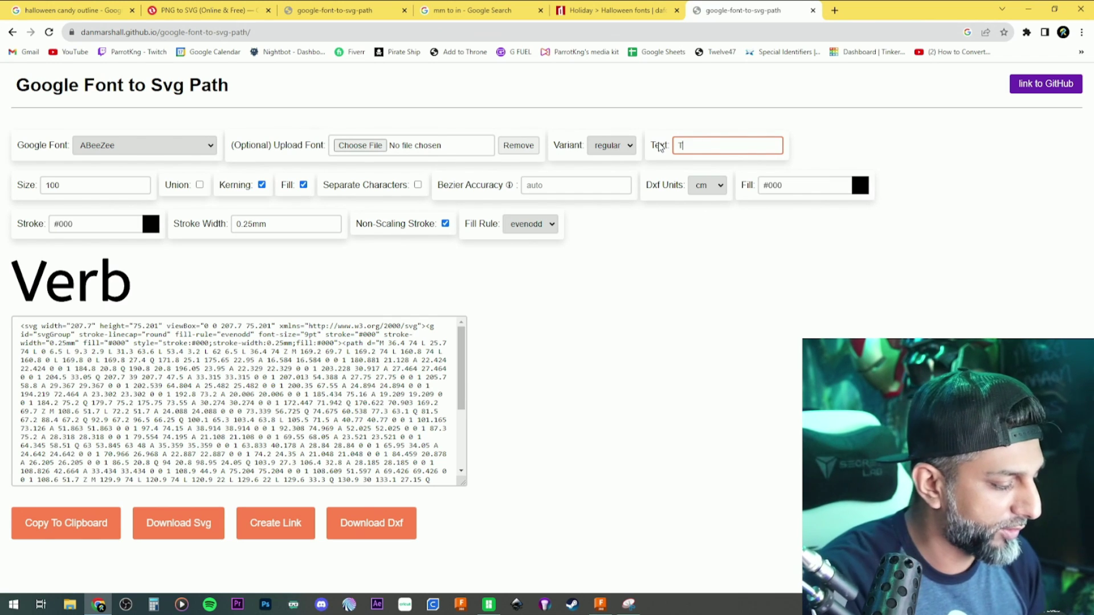
type("rick")
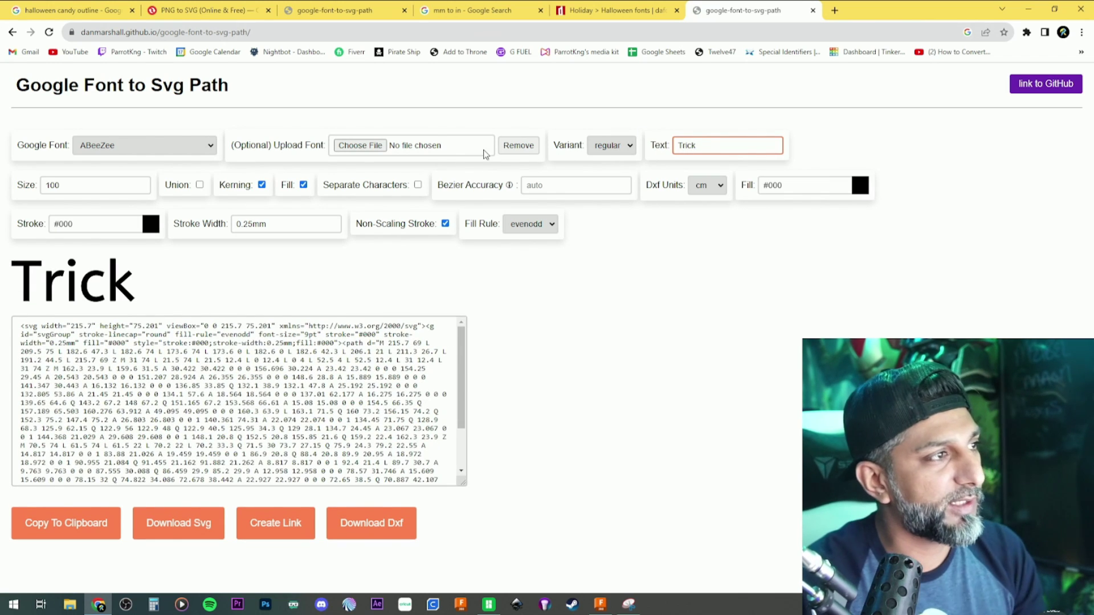
Step: In the already open converter page with HappyHalloween.ttf loaded, set the text to "Trick" and download it as an SVG
left_click(302, 4)
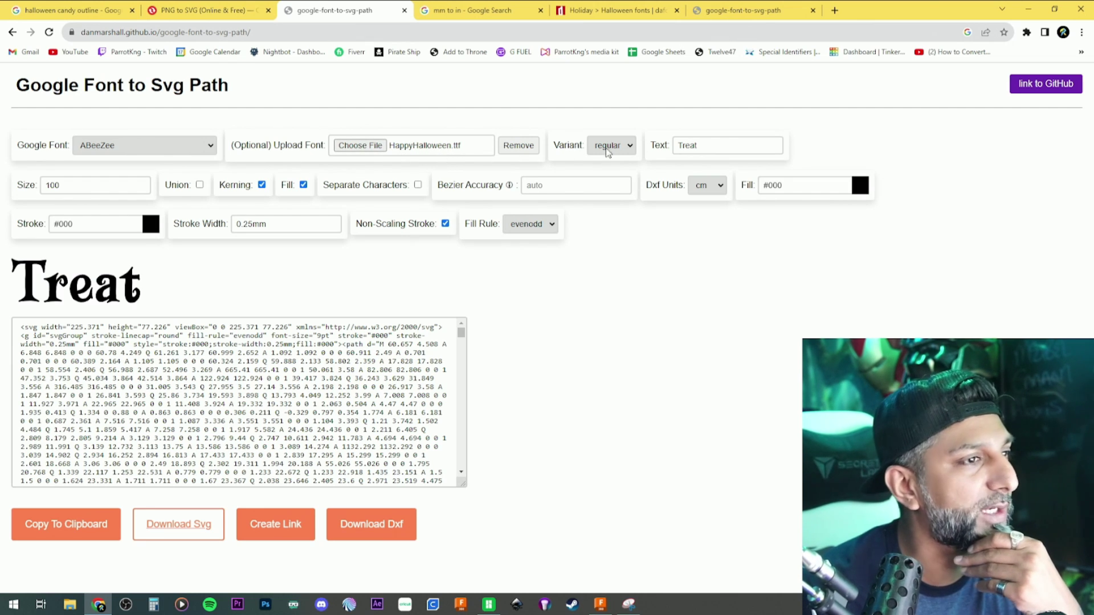
left_click_drag(700, 146, 655, 151)
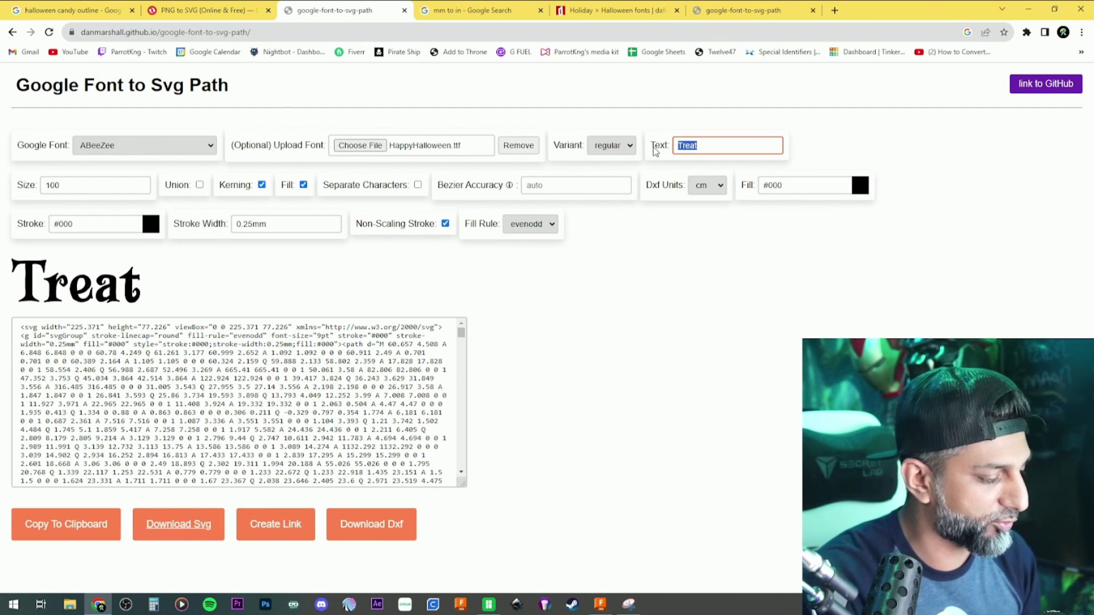
type("Trick")
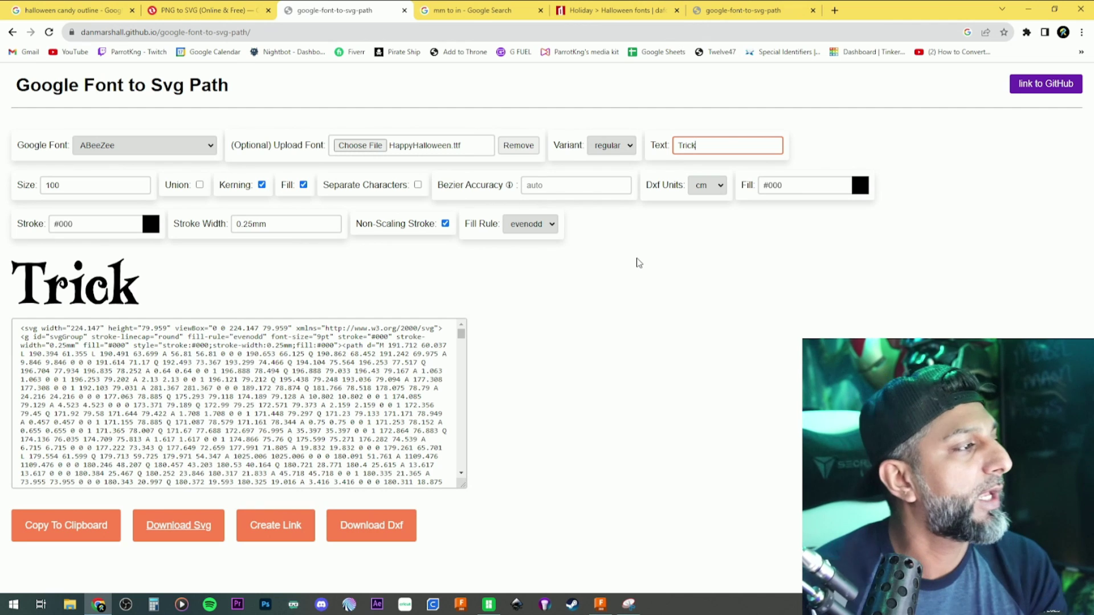
left_click(178, 528)
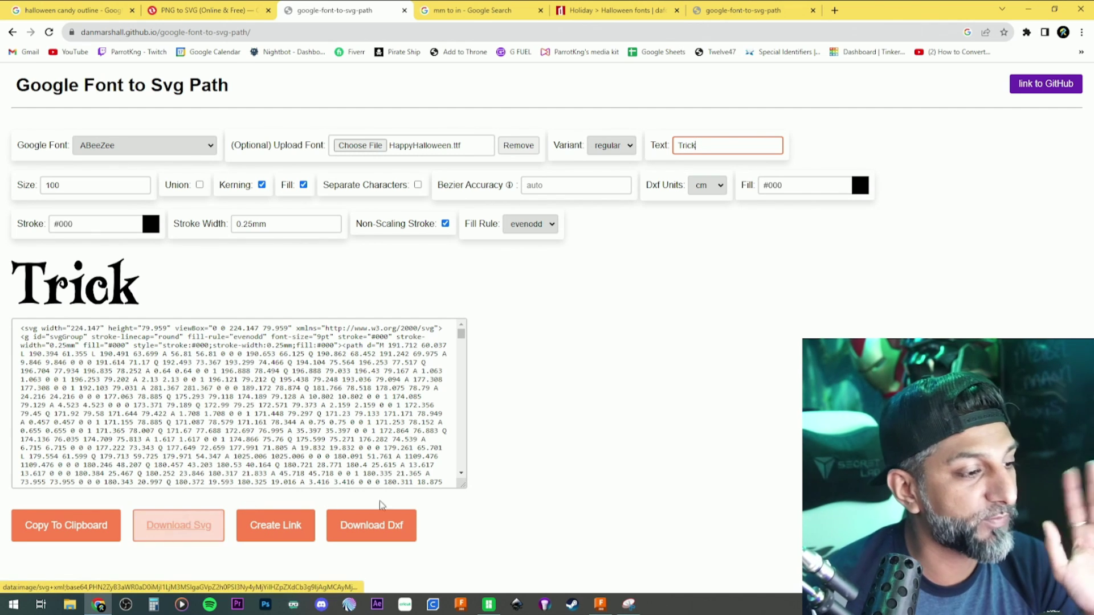
Step: Switch back to Fusion 360 and insert Trick.svg from the computer into the sketch
left_click(600, 604)
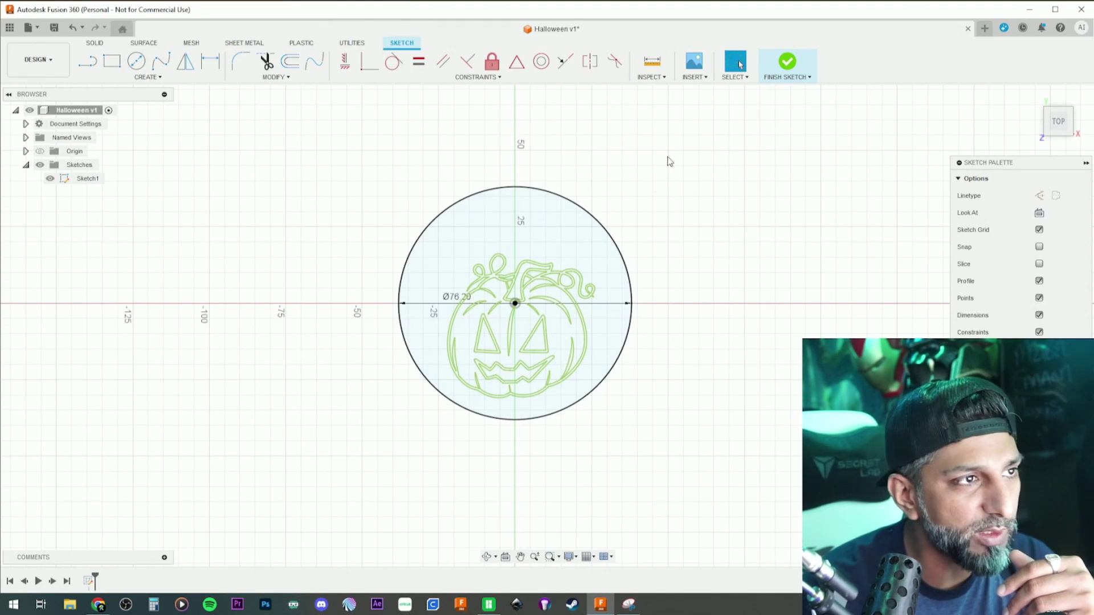
left_click(694, 65)
left_click(716, 121)
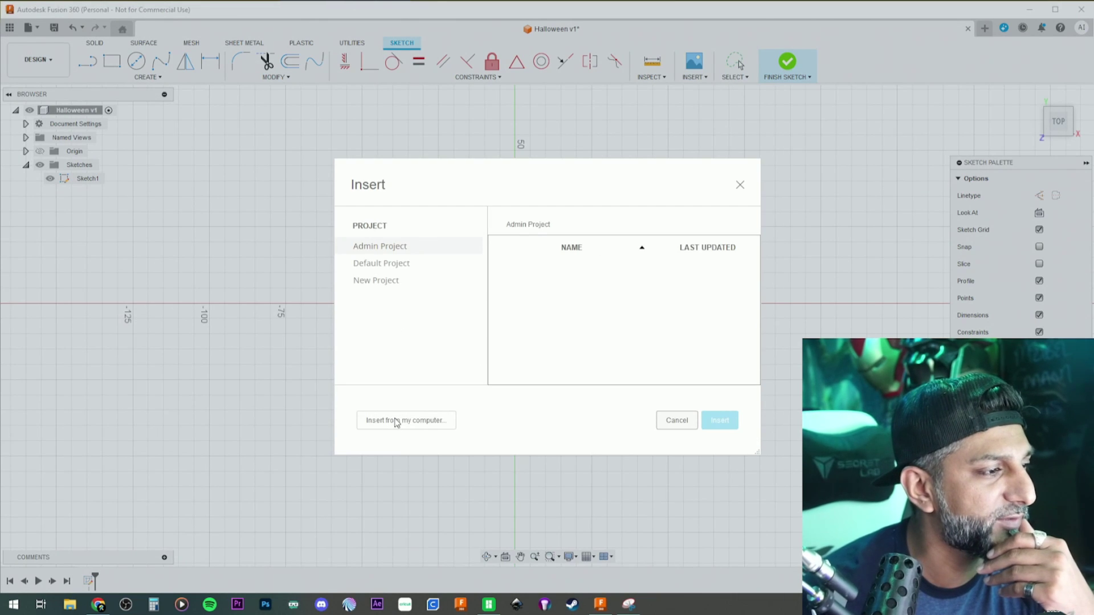
left_click(397, 422)
type("tri")
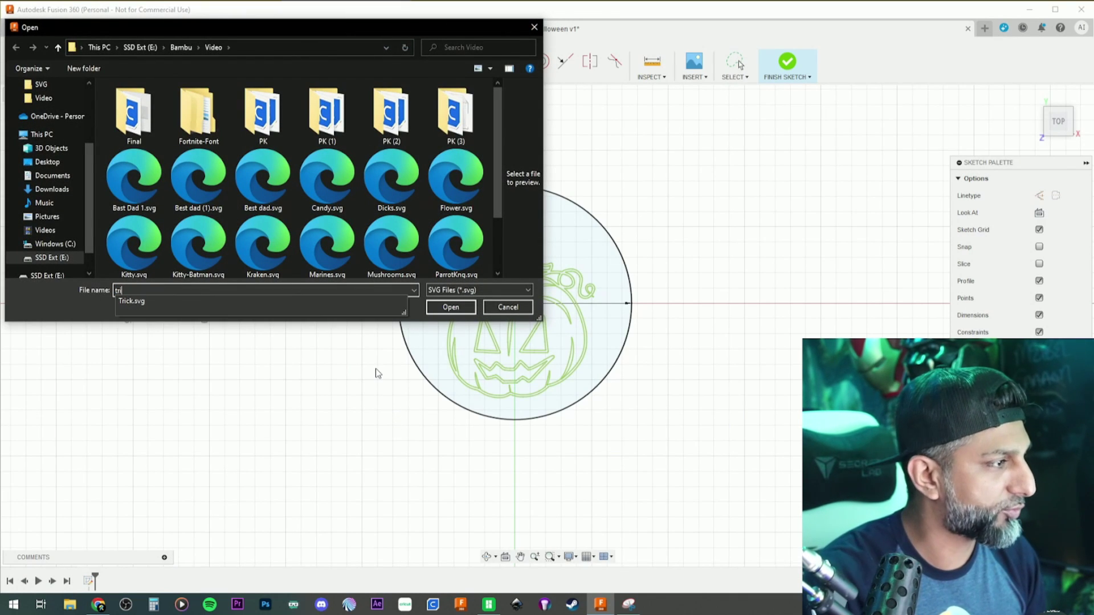
key("Down")
key("Return")
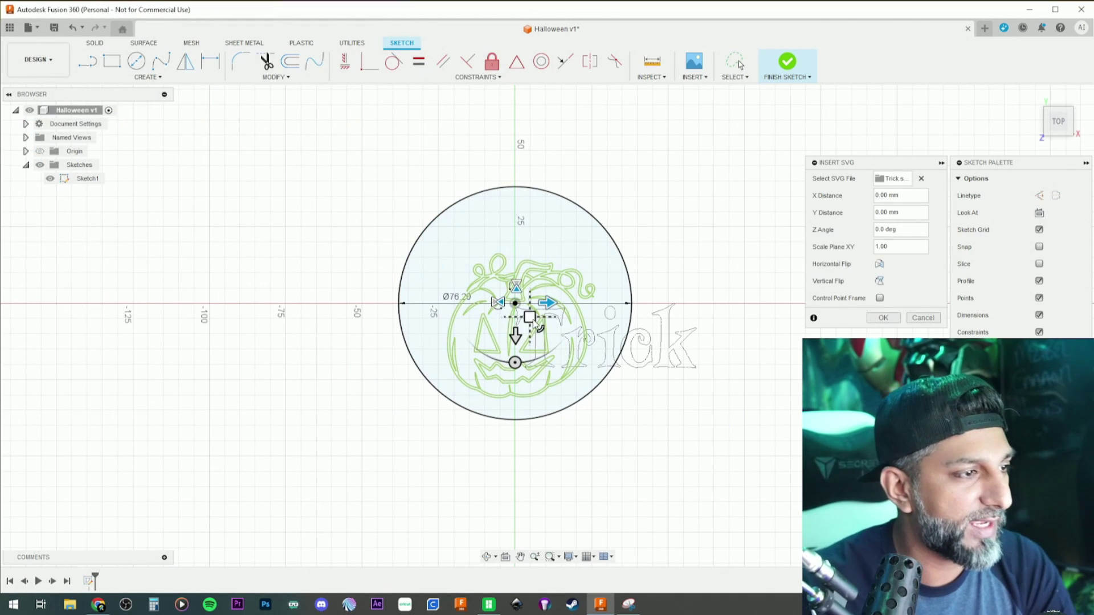
Step: Place the "Trick" lettering inside the circle above the pumpkin and complete the insertion
left_click_drag(530, 316, 471, 217)
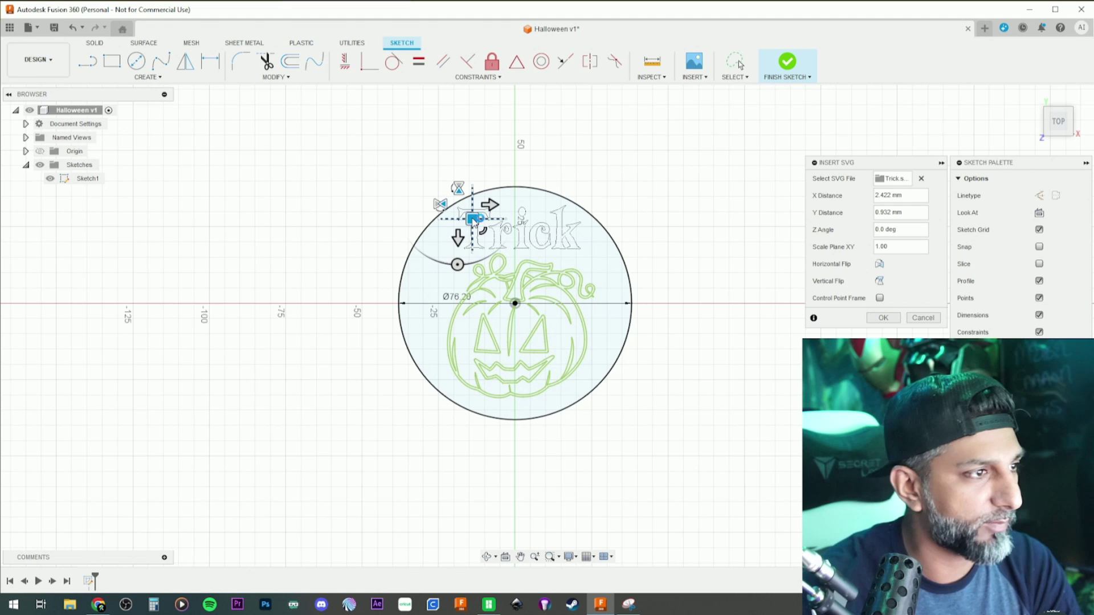
left_click(884, 317)
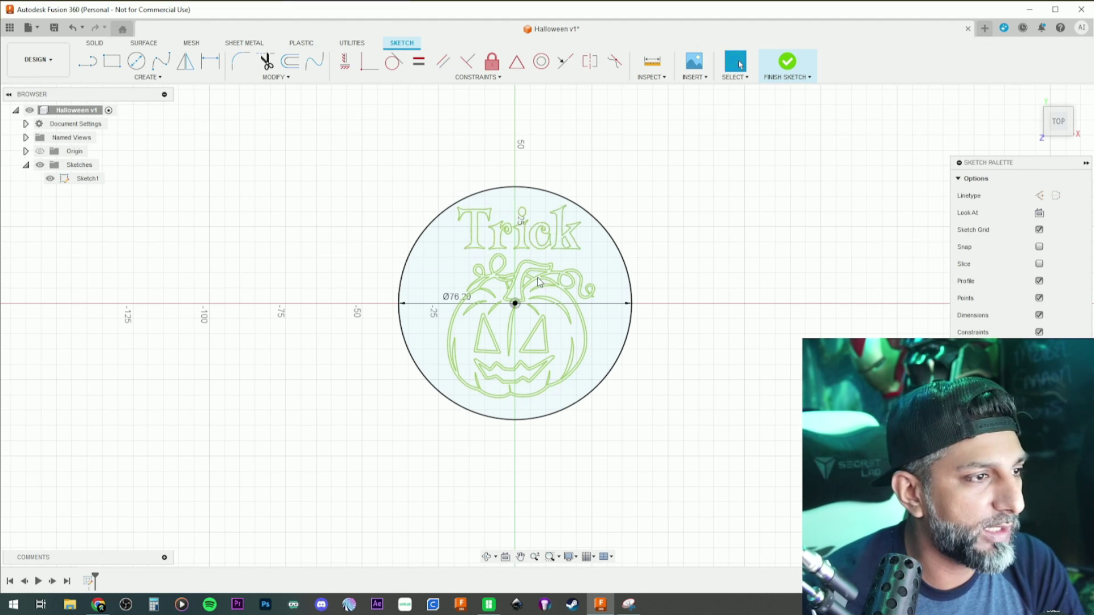
scroll(552, 242, "up", 3)
scroll(551, 242, "down", 1)
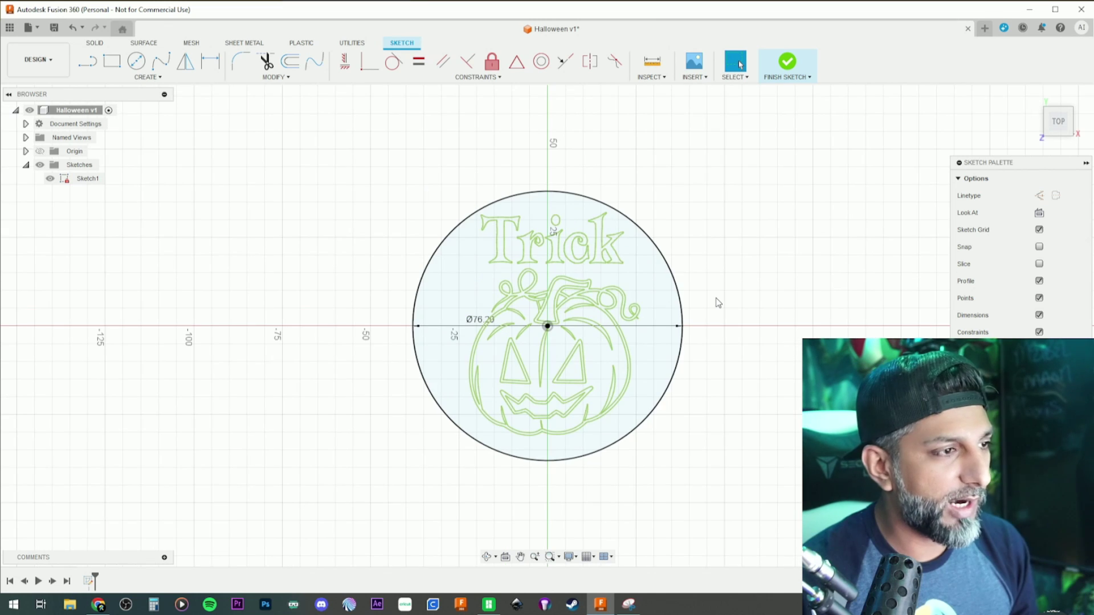
Step: Extrude all profiles of the circle, lettering and pumpkin by -3 mm as a new component
key("e")
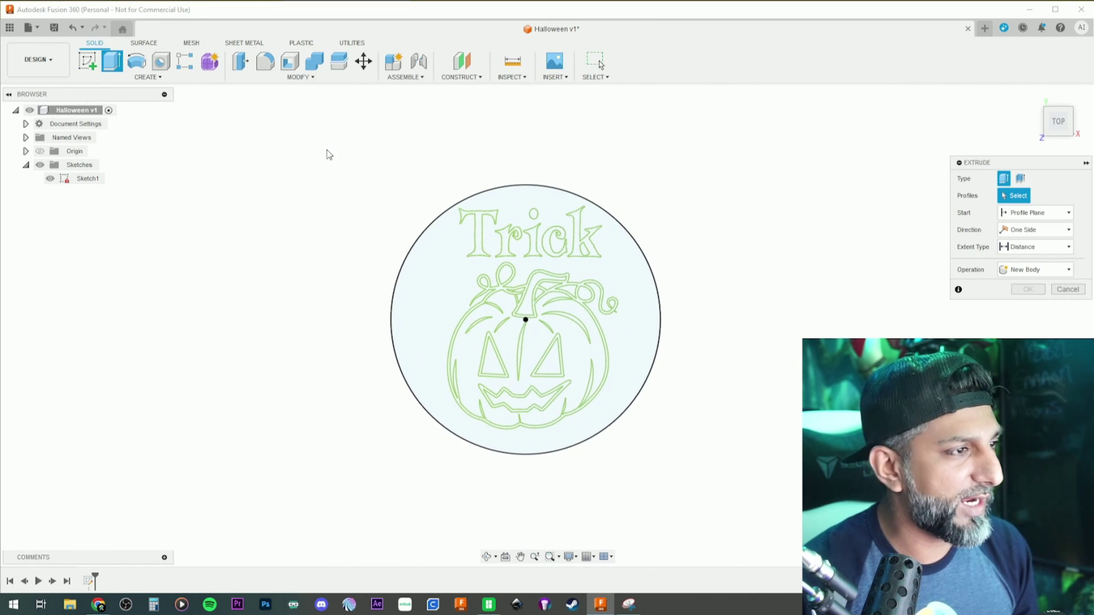
left_click_drag(326, 149, 743, 516)
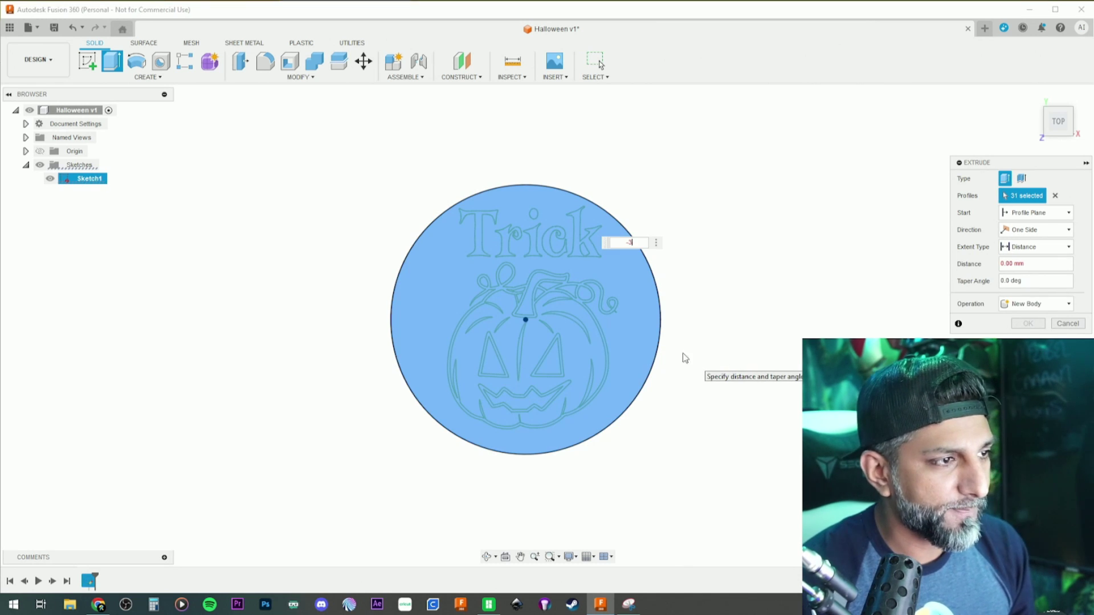
left_click(1048, 305)
left_click(1034, 357)
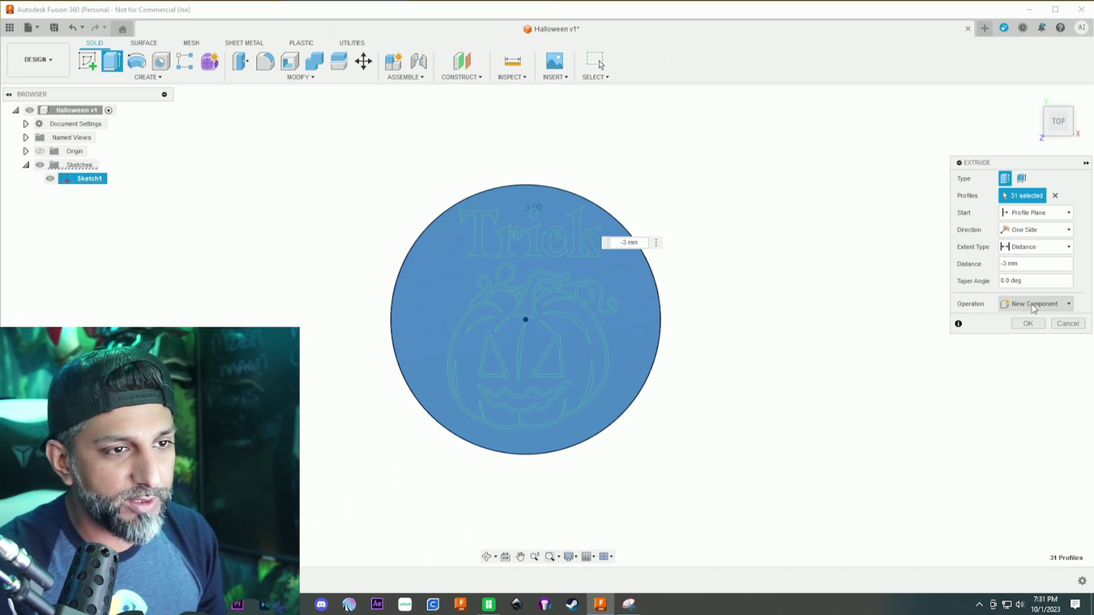
left_click(1027, 324)
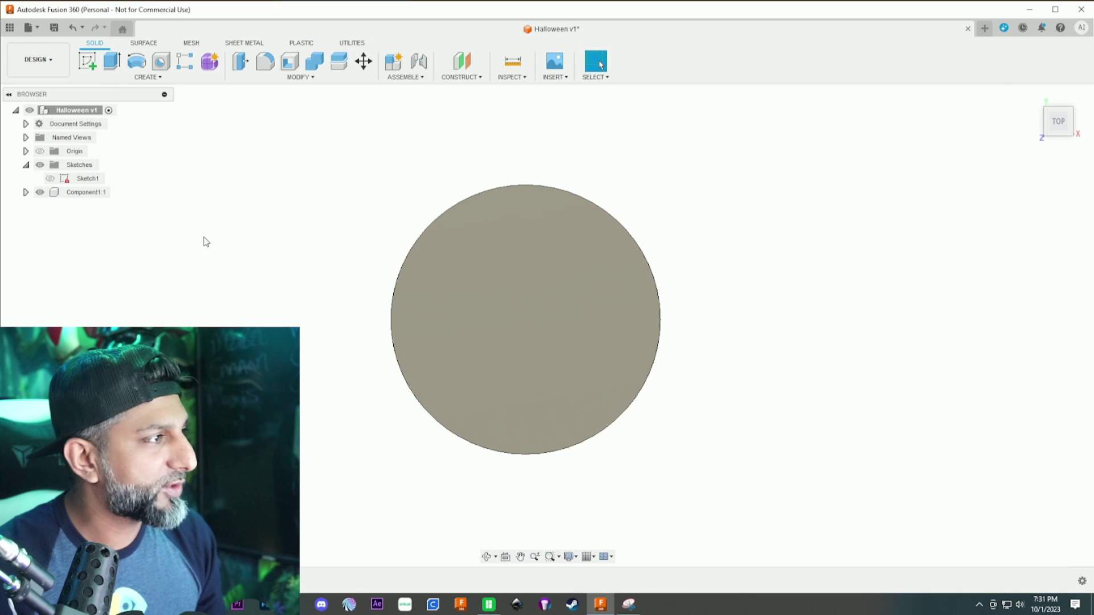
Step: Show Sketch1 again and set up a 1 mm extrusion of the letter T as a new component
left_click(51, 178)
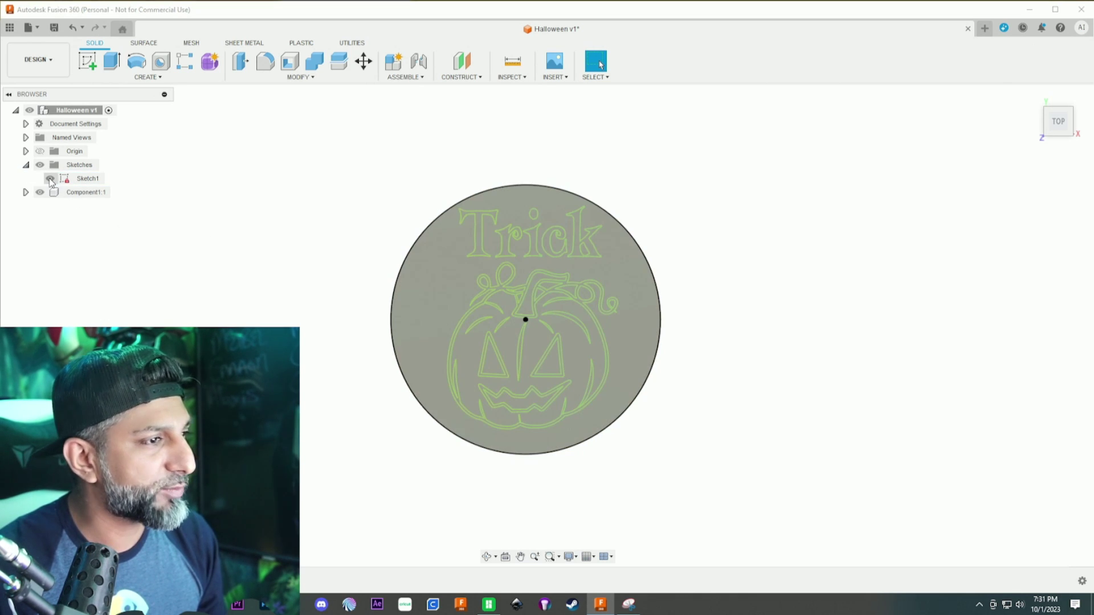
scroll(488, 251, "up", 3)
scroll(495, 230, "down", 2)
scroll(495, 229, "up", 3)
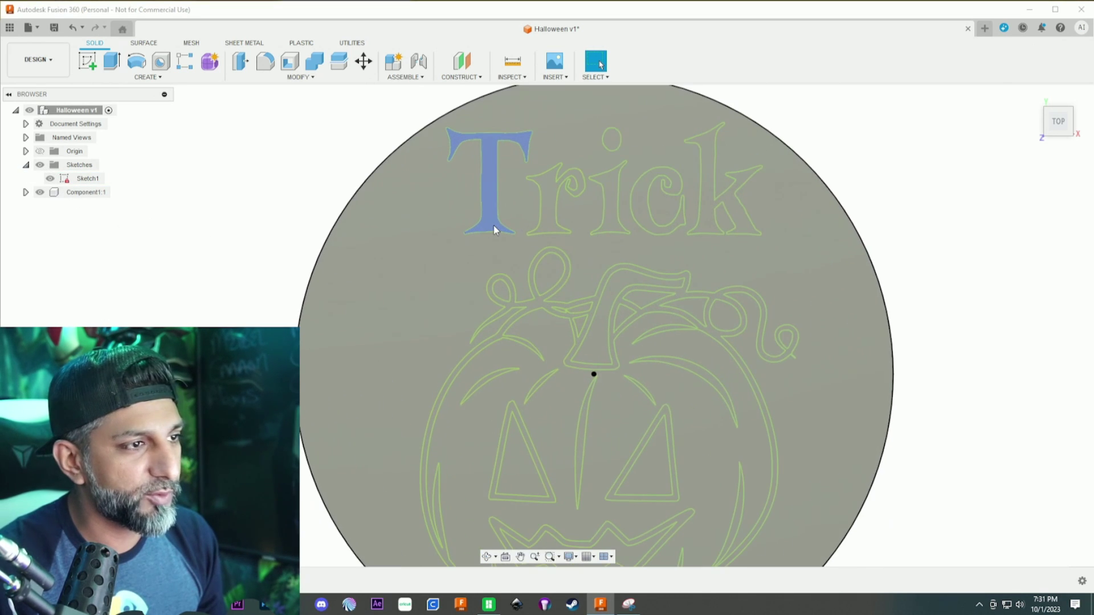
left_click(497, 225)
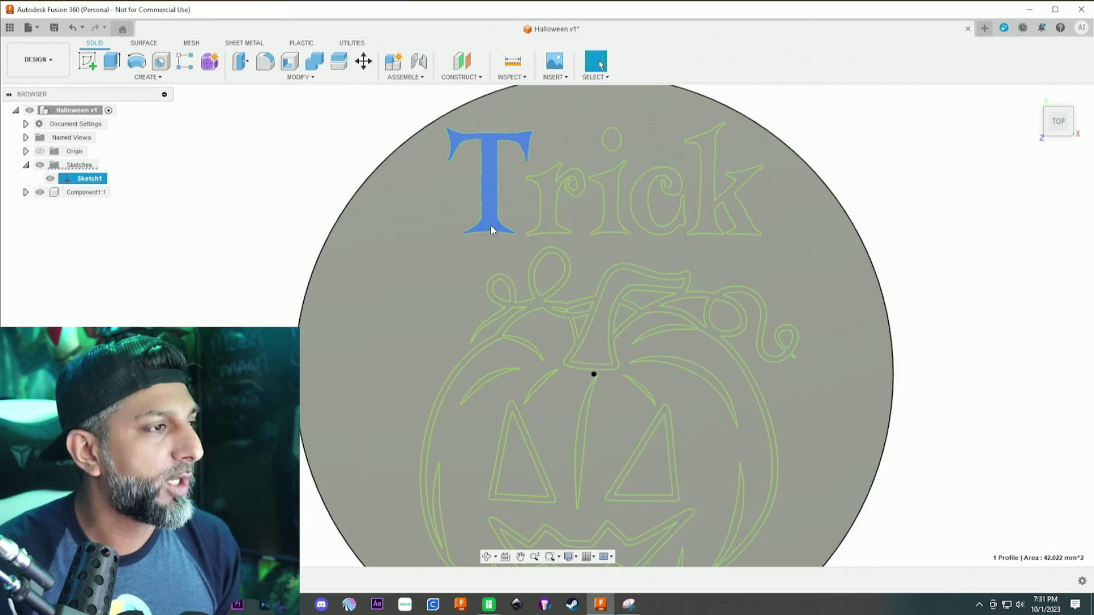
type("e")
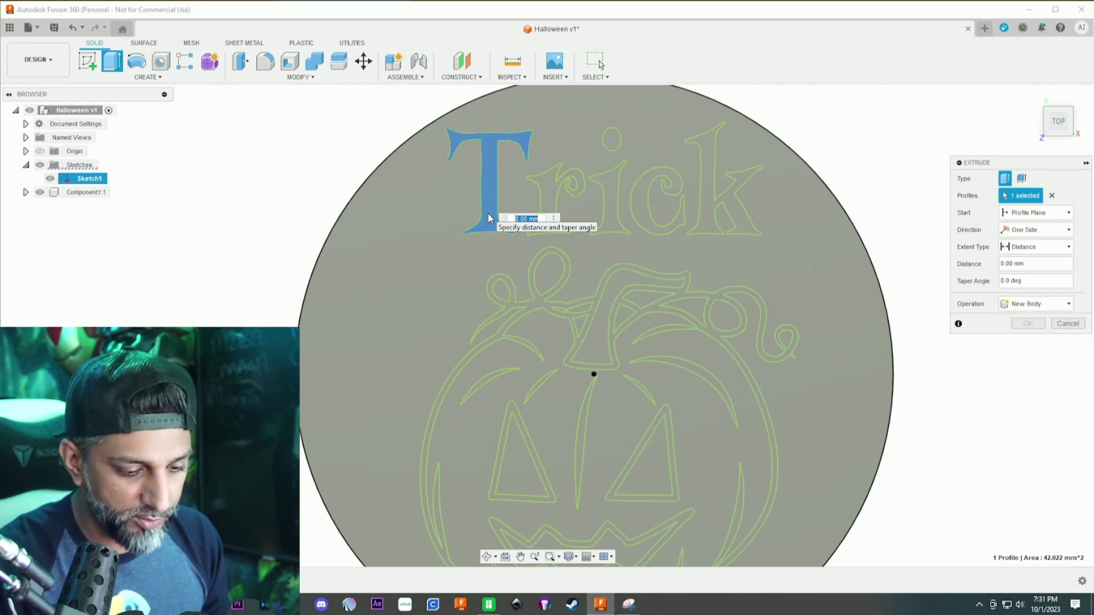
type("1")
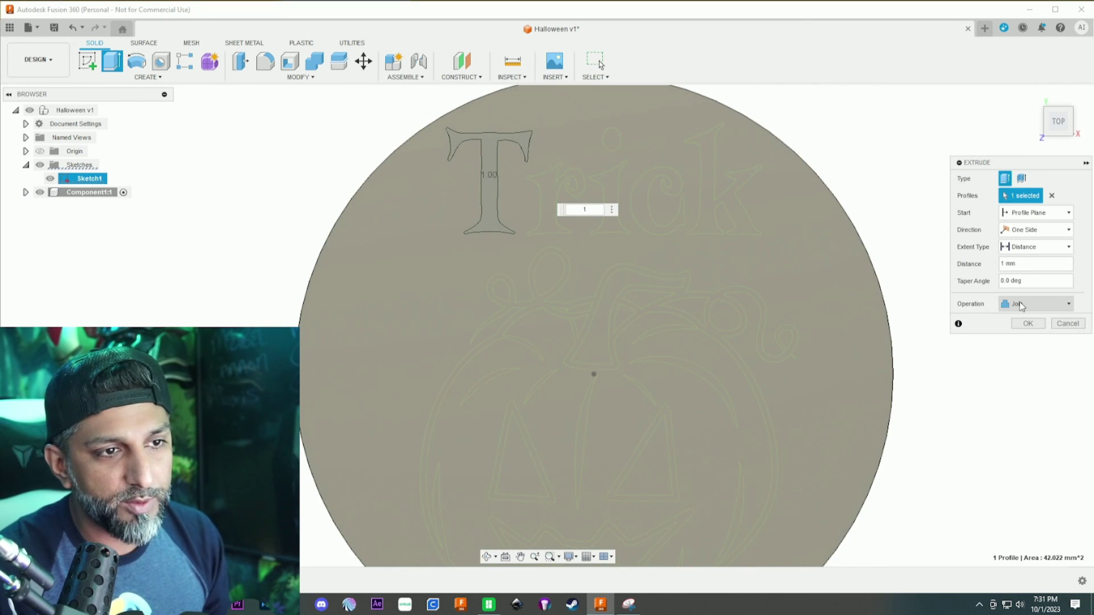
left_click(1024, 305)
left_click(1035, 364)
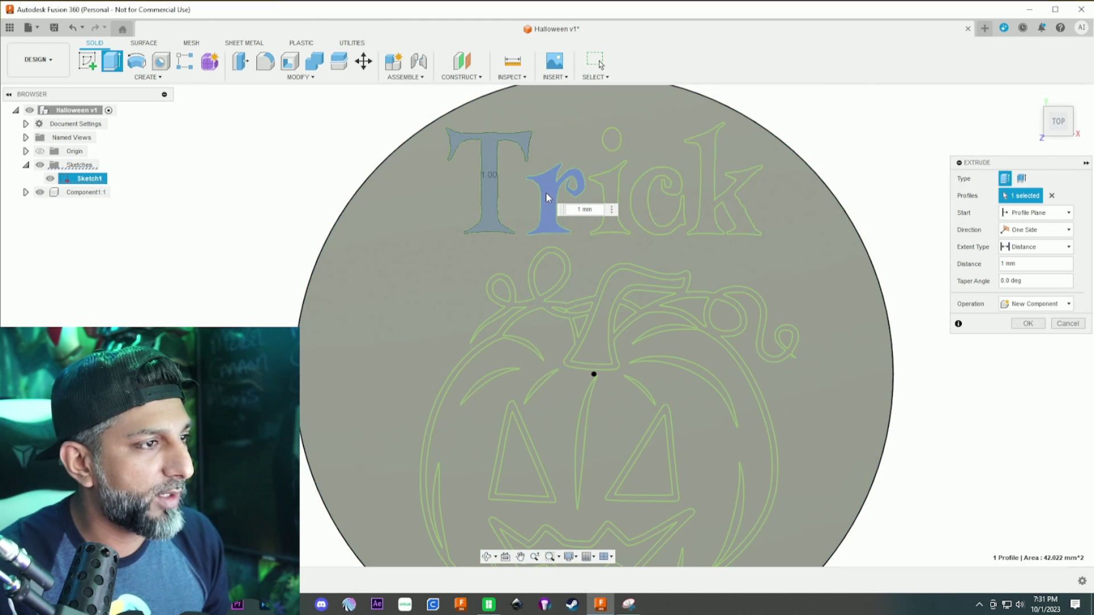
Step: Add the letters r, i with its dot, c and k to the 1 mm extrusion and complete it
left_click(614, 184)
left_click(611, 139)
left_click(647, 196)
left_click(707, 155)
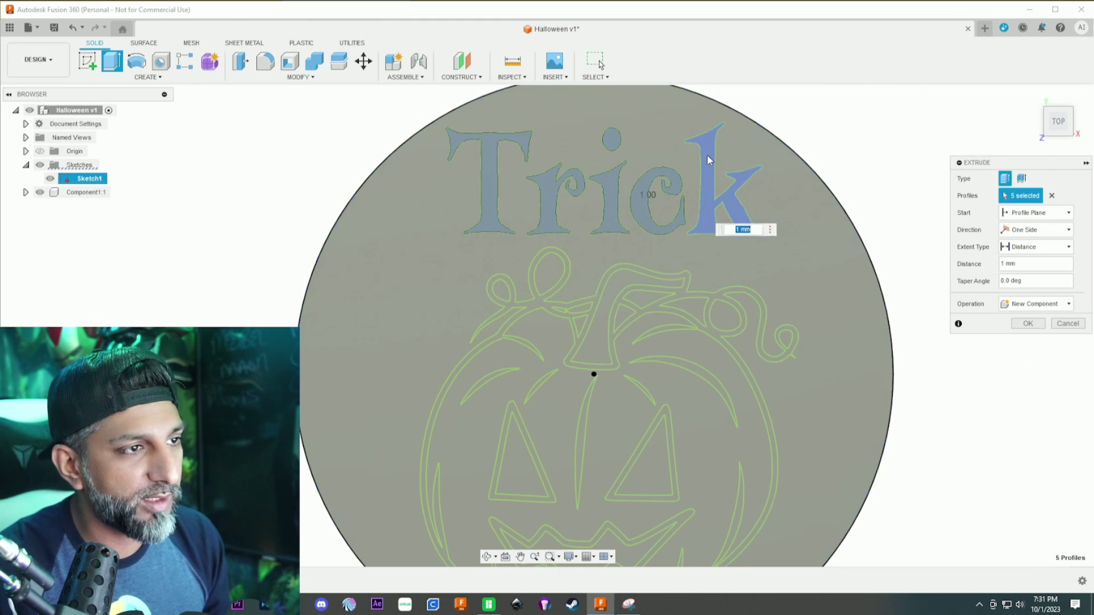
left_click(709, 159)
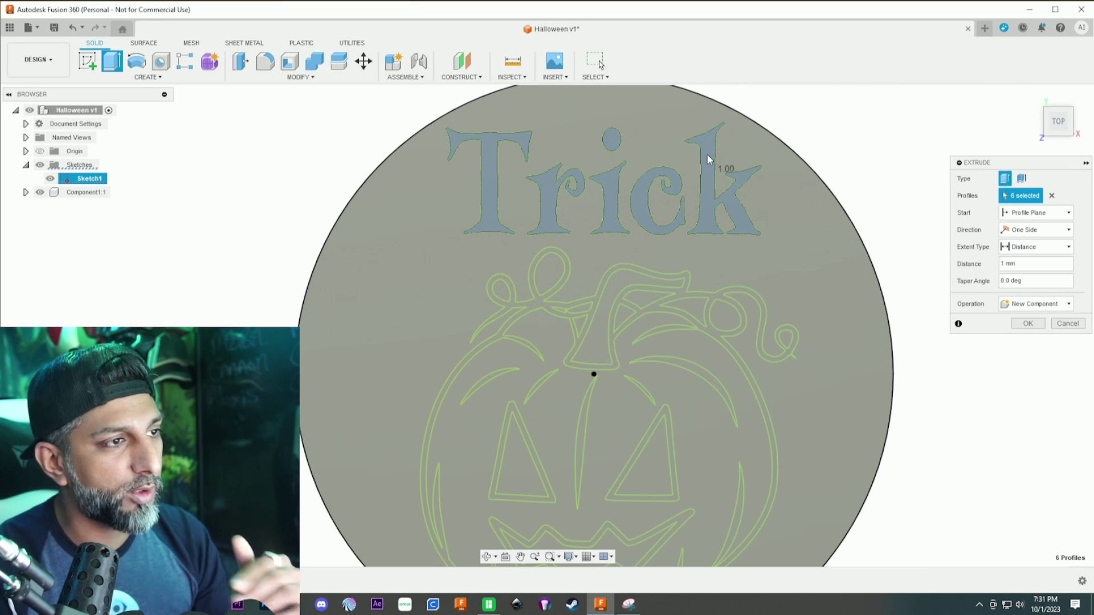
key("Return")
scroll(606, 232, "down", 2)
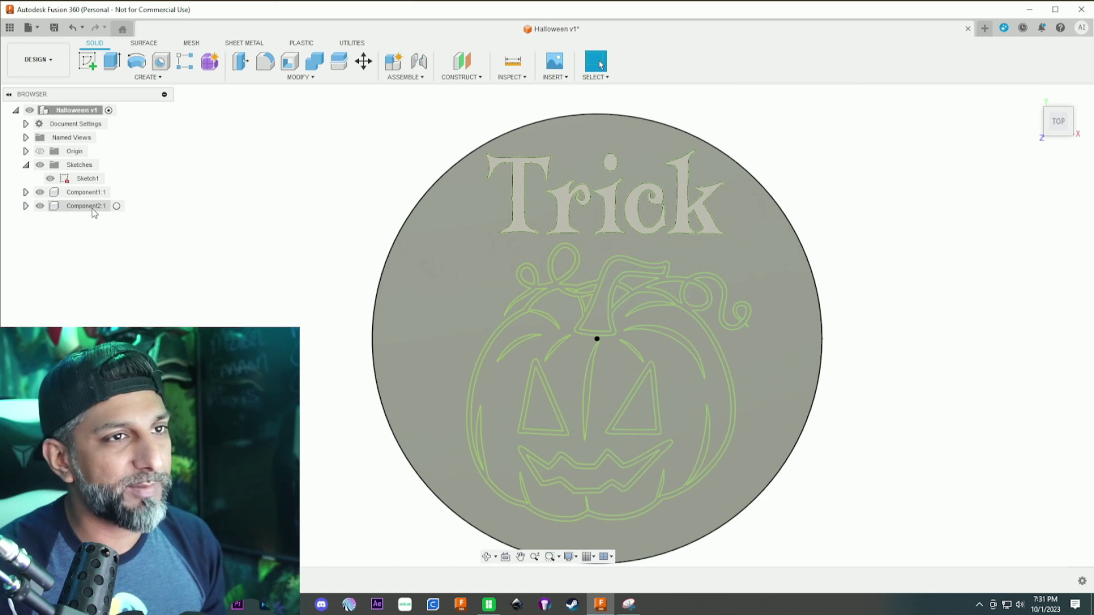
Step: Rename the lettering component as Trick
right_click(93, 209)
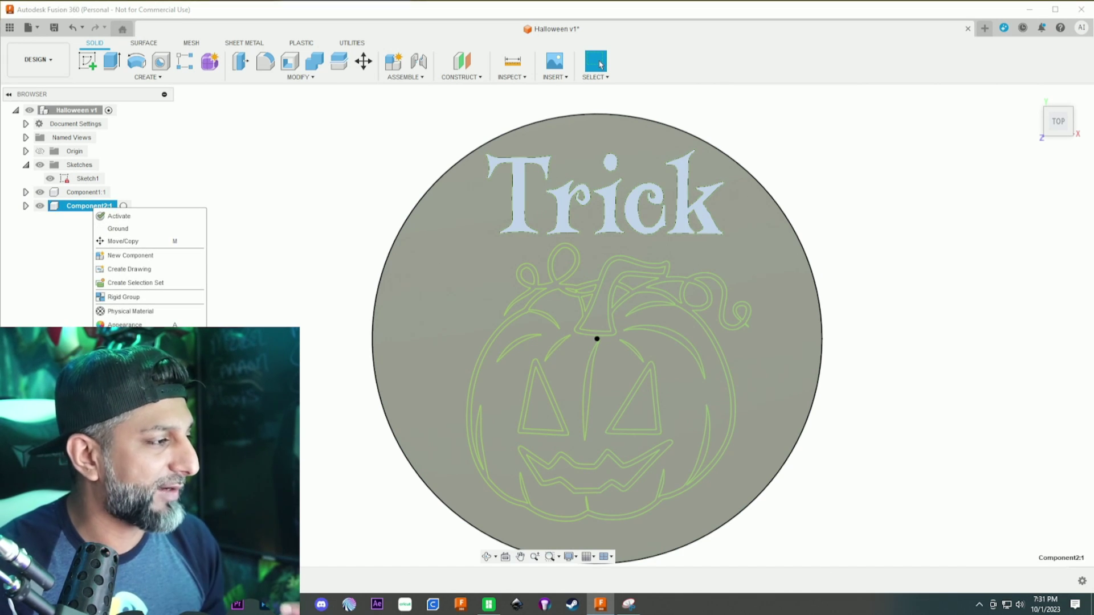
left_click(121, 450)
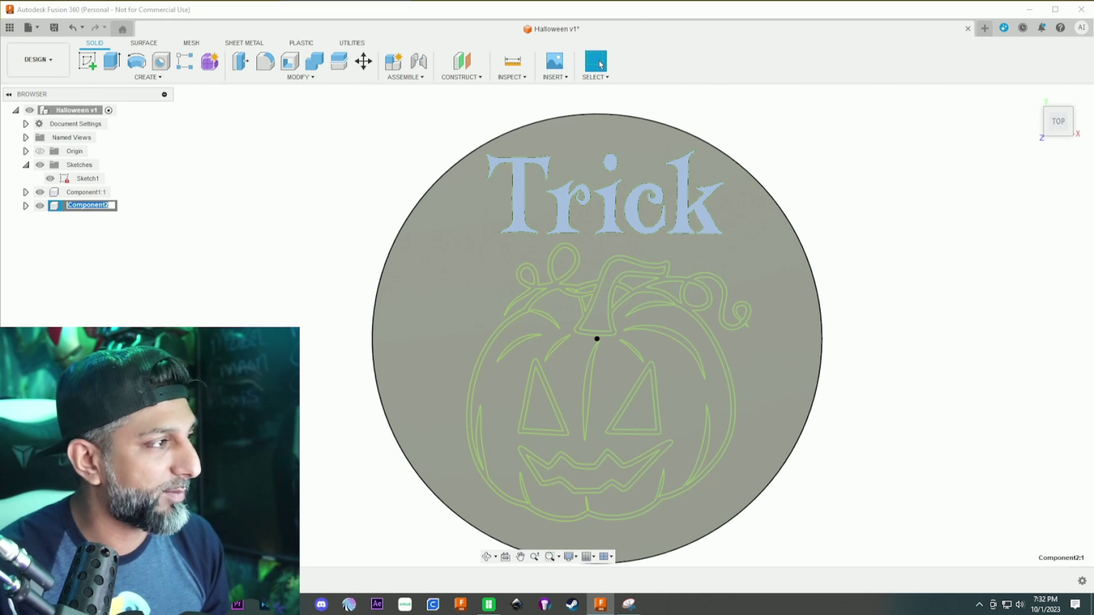
type("Trick")
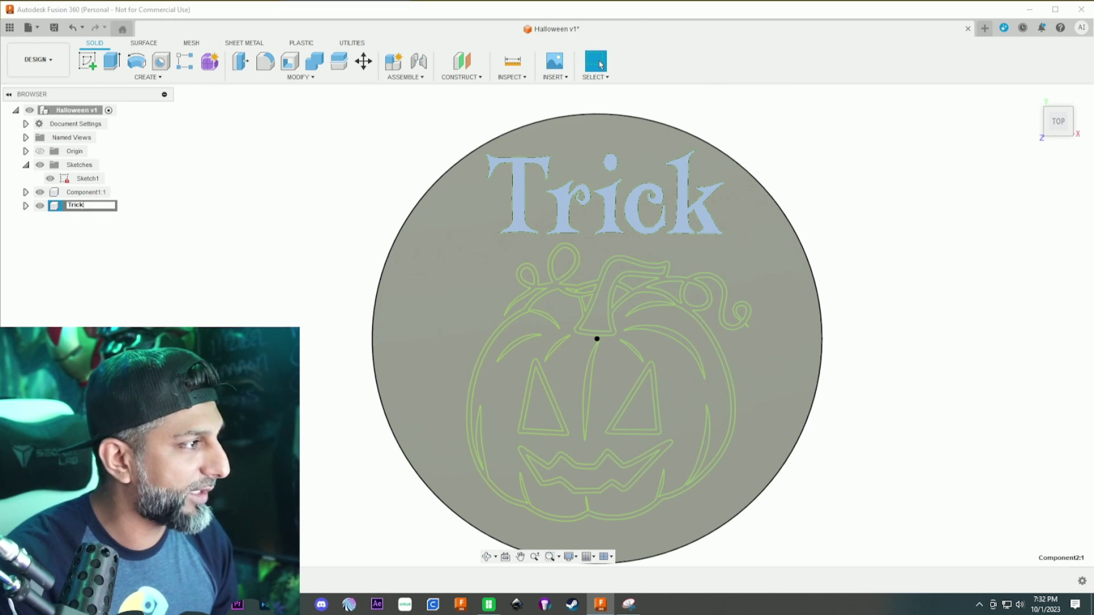
key("Return")
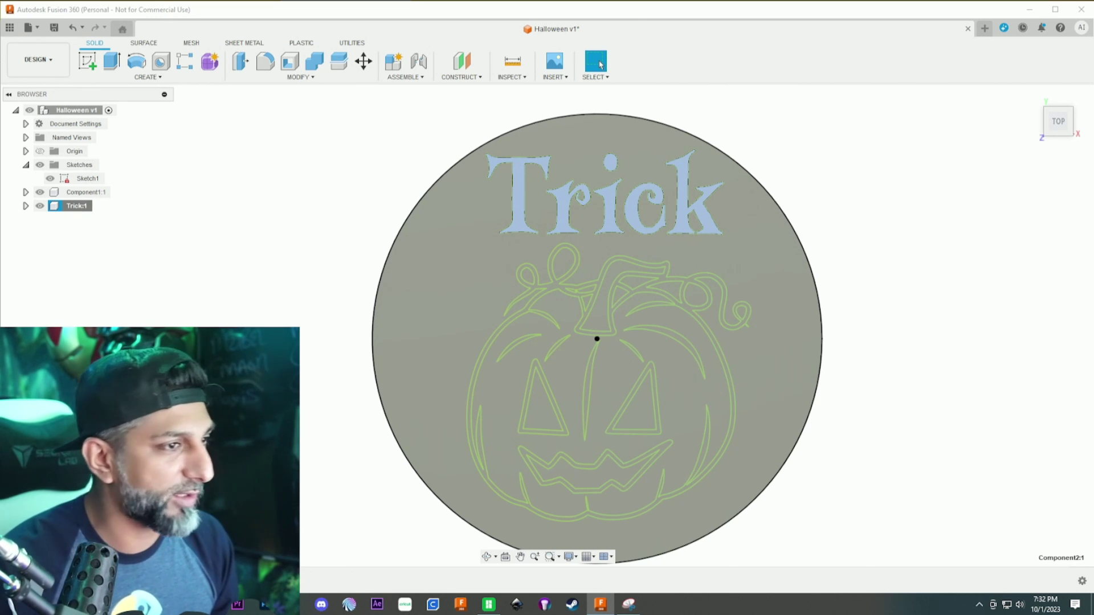
left_click(275, 288)
Step: Set up a 1 mm extrusion of the pumpkin's main outline profile, including stem and vines, as a new component
scroll(552, 290, "up", 2)
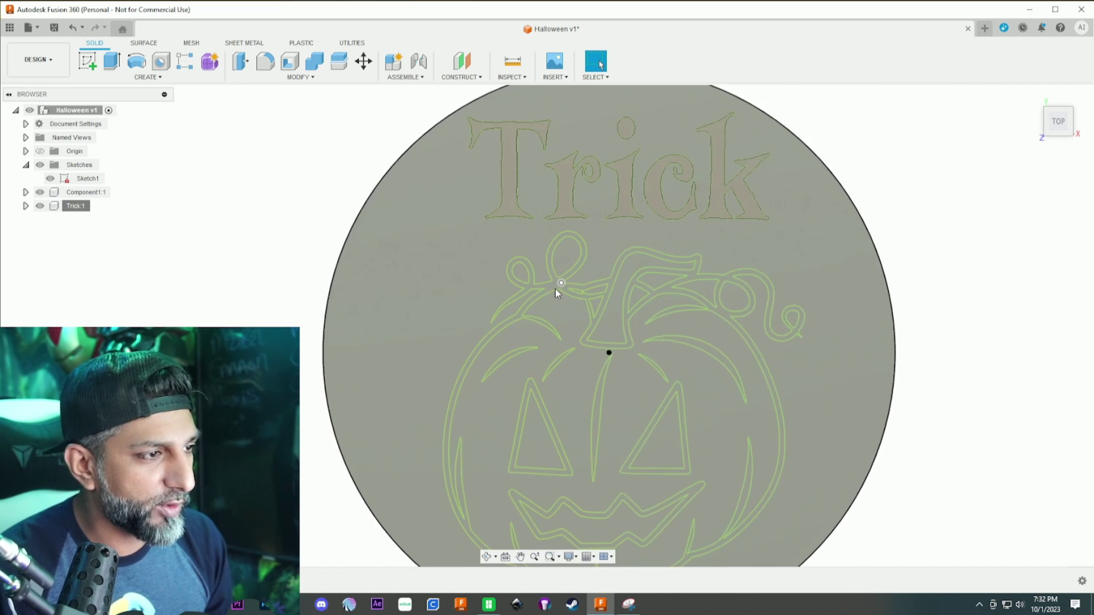
left_click(553, 286)
scroll(552, 288, "down", 2)
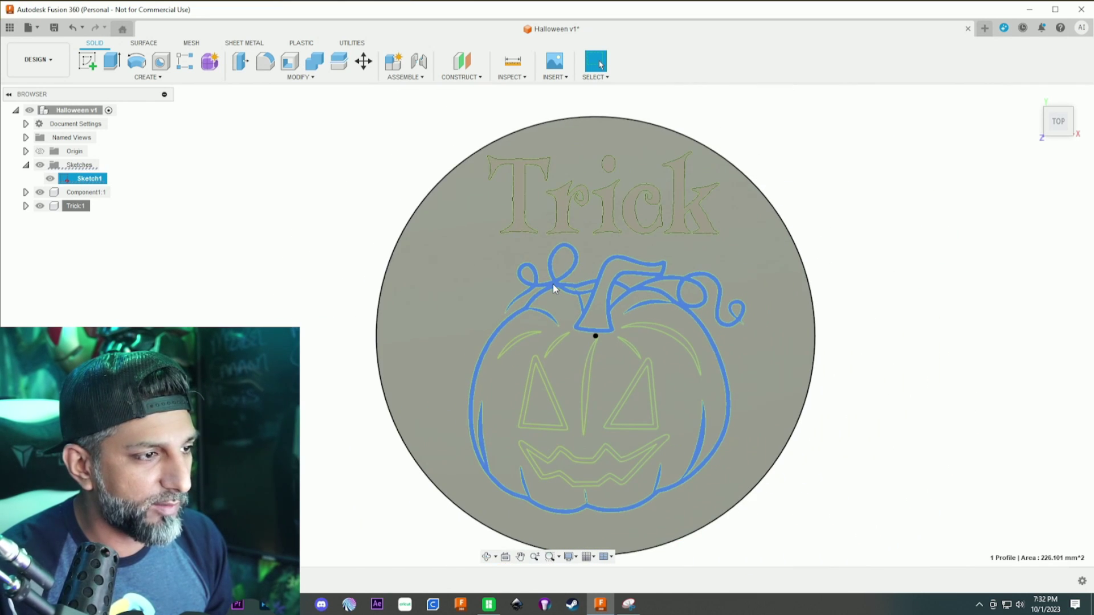
type("e")
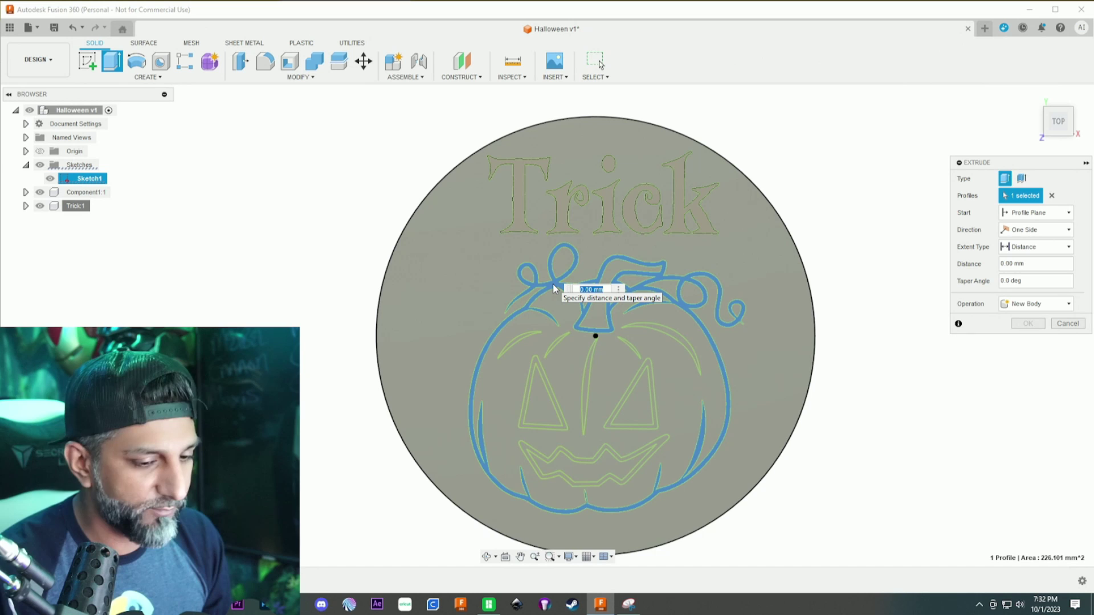
type("1")
key("Tab")
left_click(1036, 304)
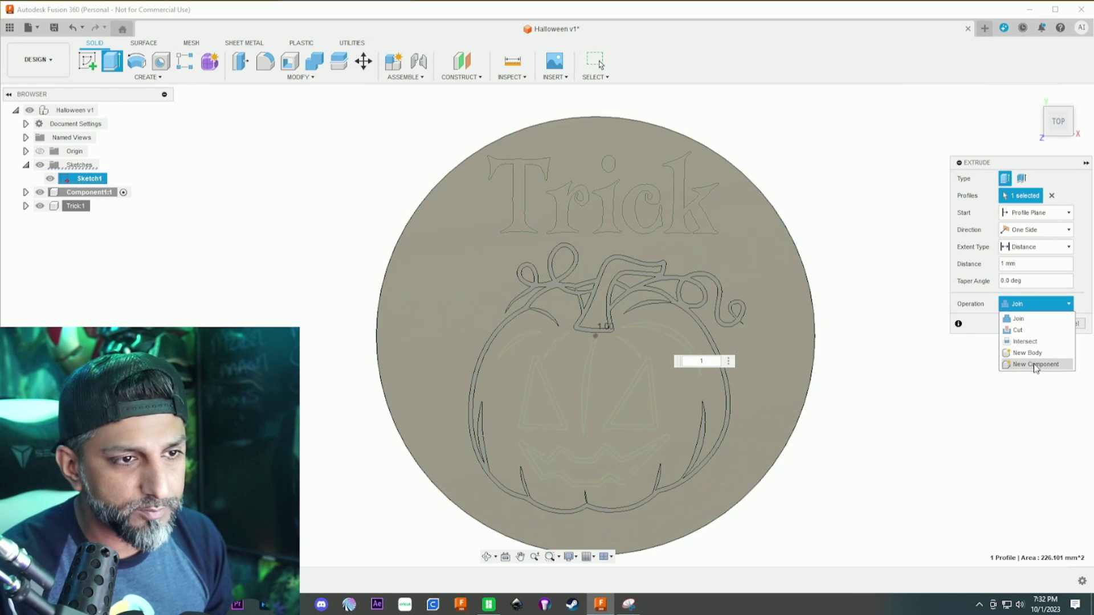
left_click(1034, 364)
Step: Add the remaining upper crease lines, the centre crease and the left eye's outline to the extrusion
scroll(603, 324, "up", 2)
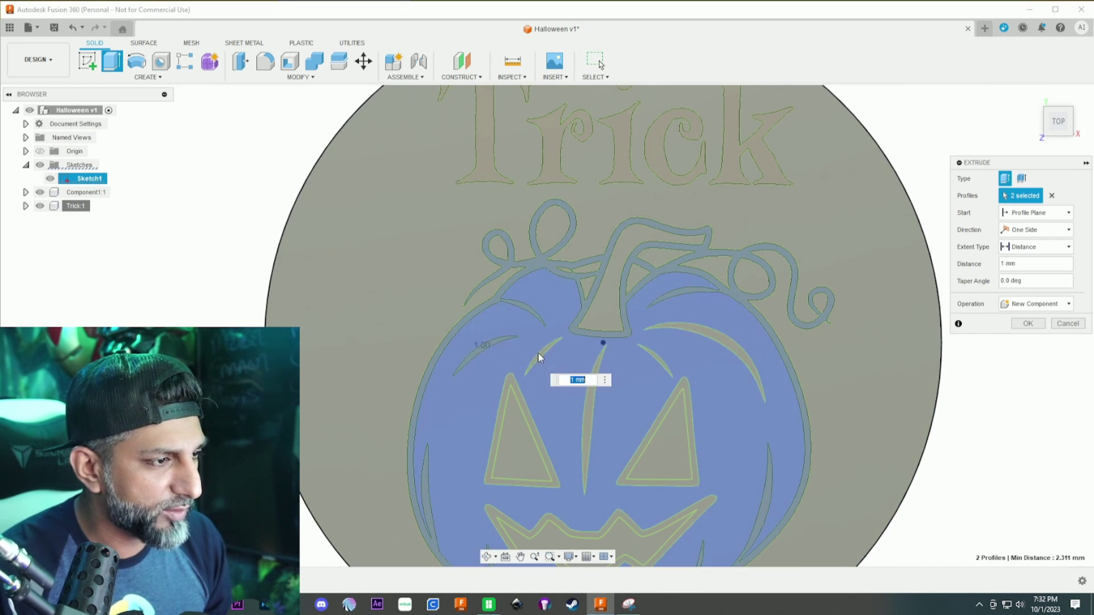
left_click(541, 358)
left_click(515, 384)
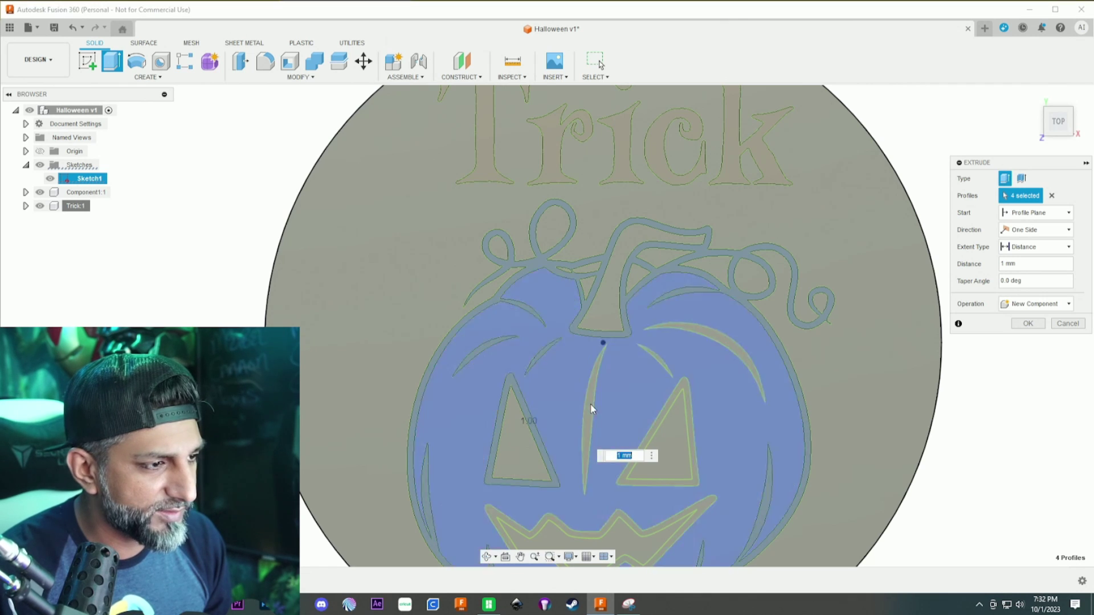
left_click(590, 404)
left_click(666, 358)
left_click(662, 364)
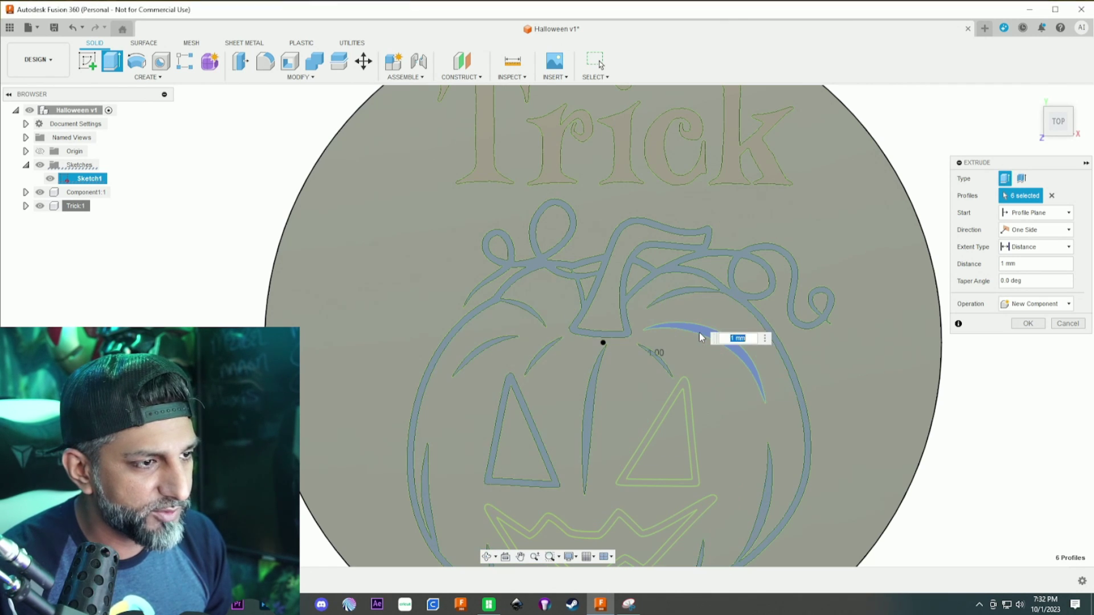
left_click(700, 337)
Step: Add the right eye and mouth outlines to the extrusion and complete it
scroll(619, 375, "down", 3)
scroll(605, 362, "up", 3)
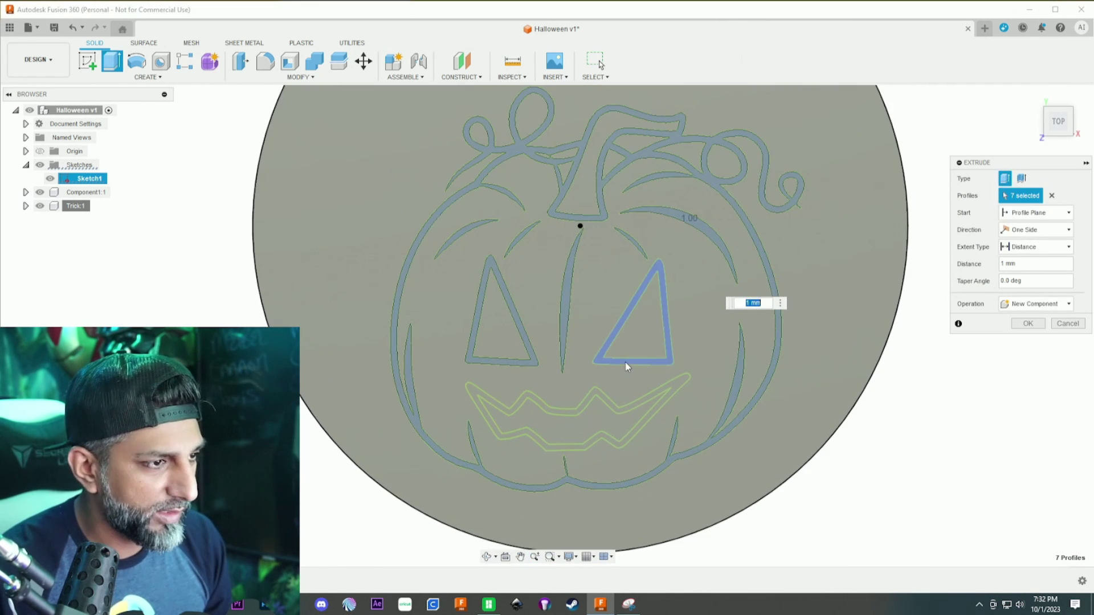
left_click(602, 395)
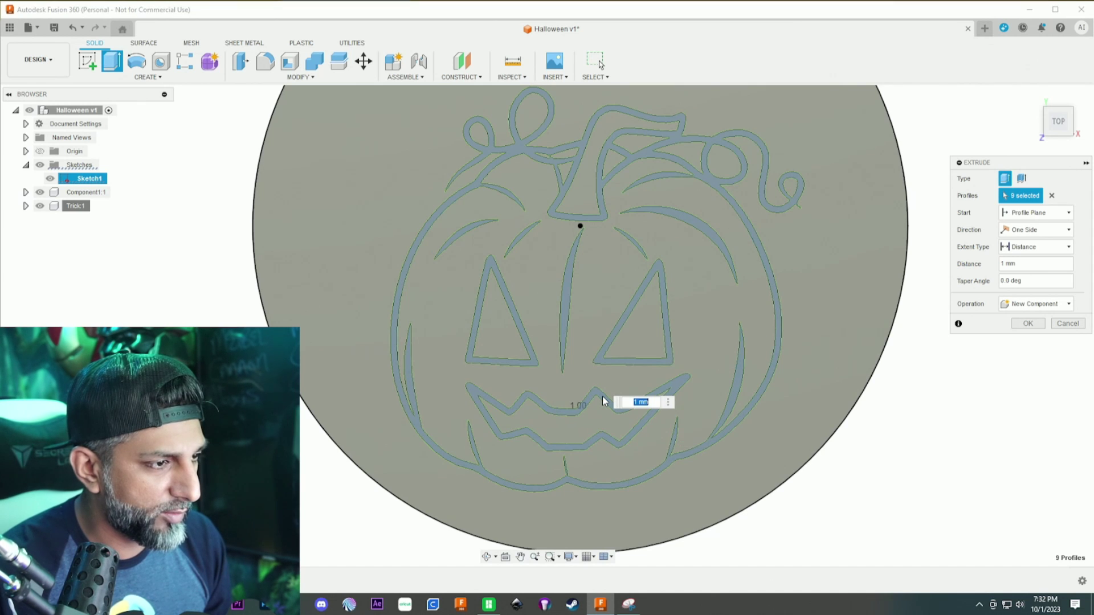
scroll(604, 399, "down", 1)
scroll(605, 401, "down", 2)
scroll(587, 393, "up", 2)
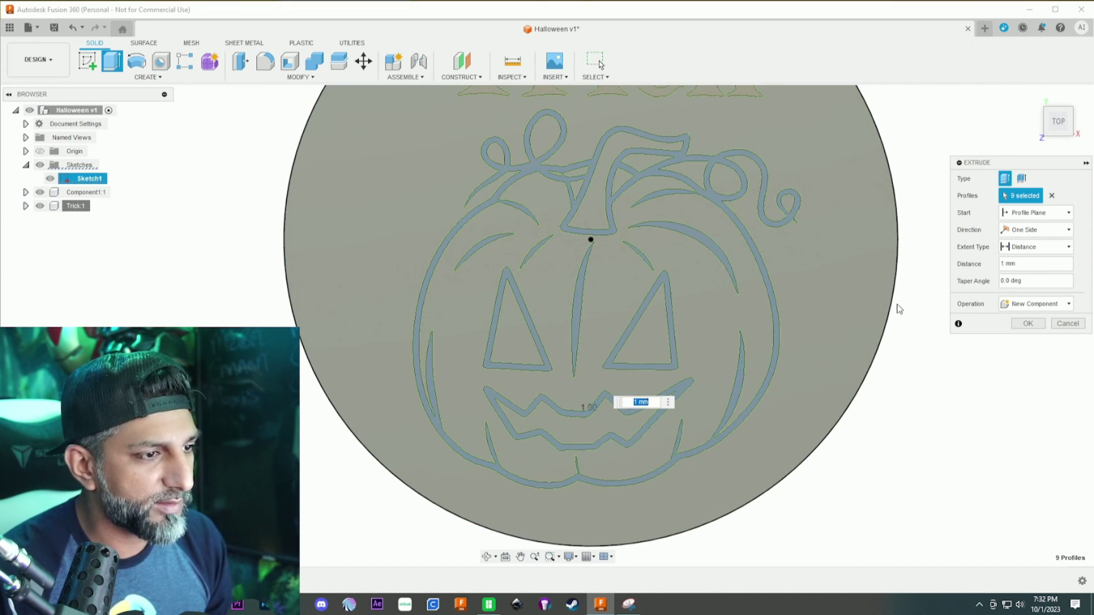
scroll(896, 303, "down", 2)
scroll(895, 303, "down", 2)
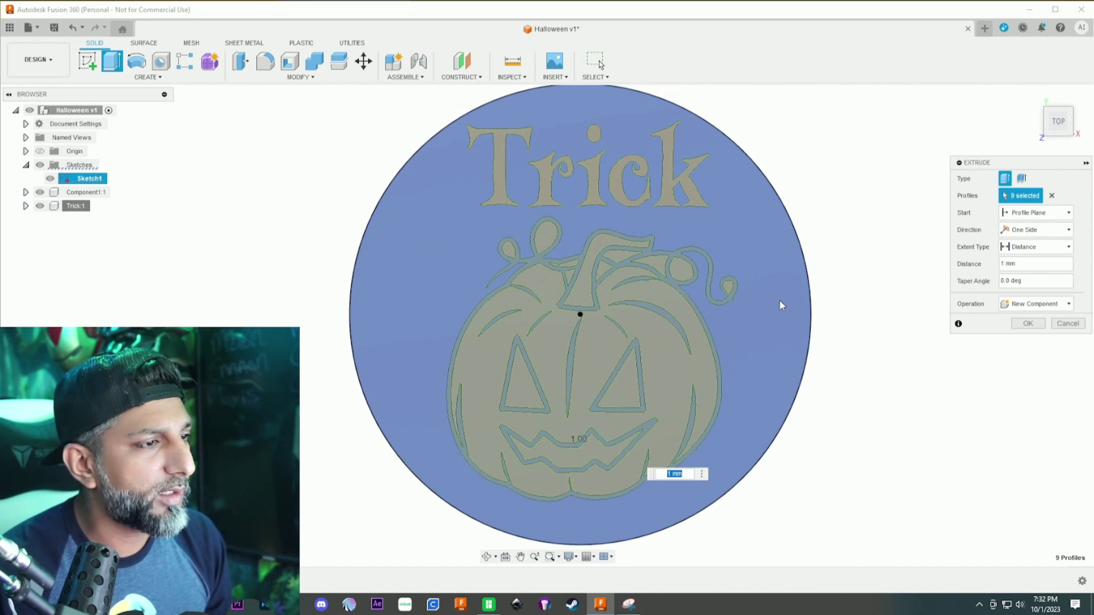
left_click(1025, 324)
Step: Rename the newly extruded pumpkin component as Pumpkin Outline
right_click(83, 219)
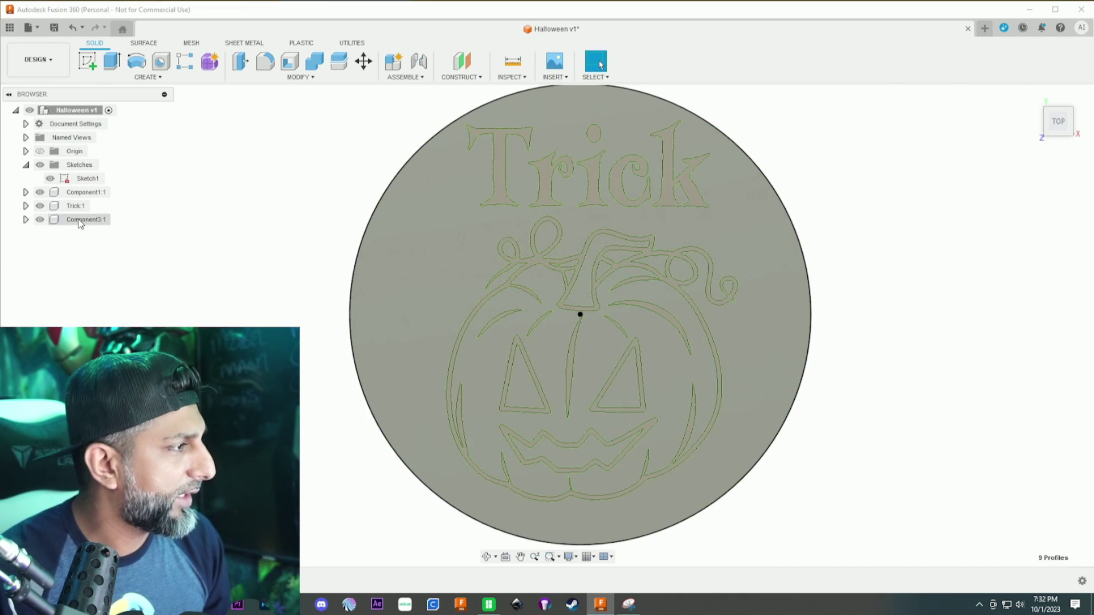
left_click(109, 456)
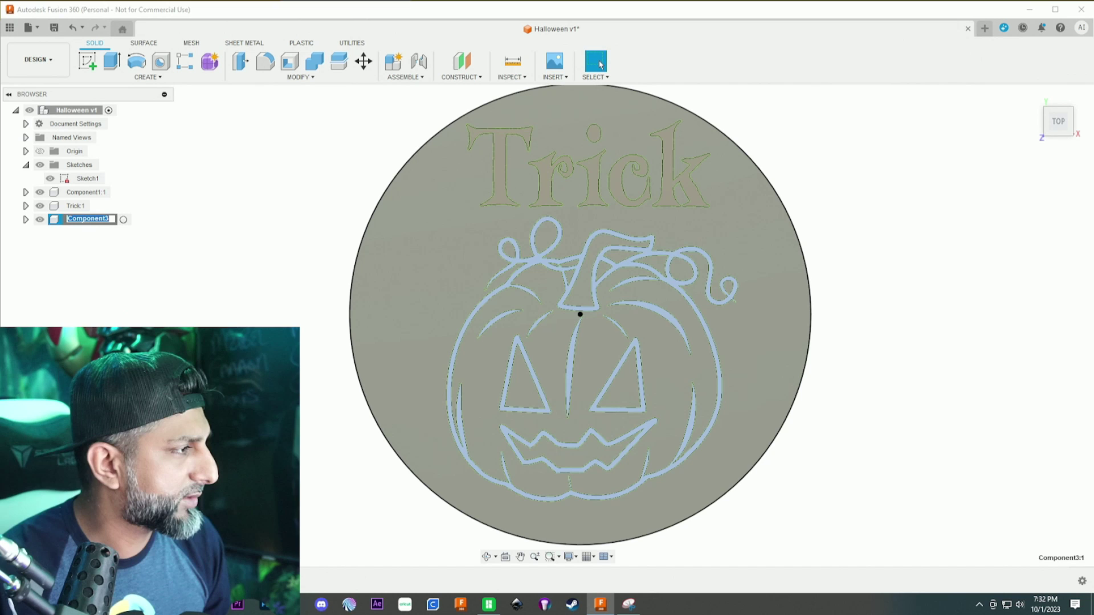
type("Pumpk")
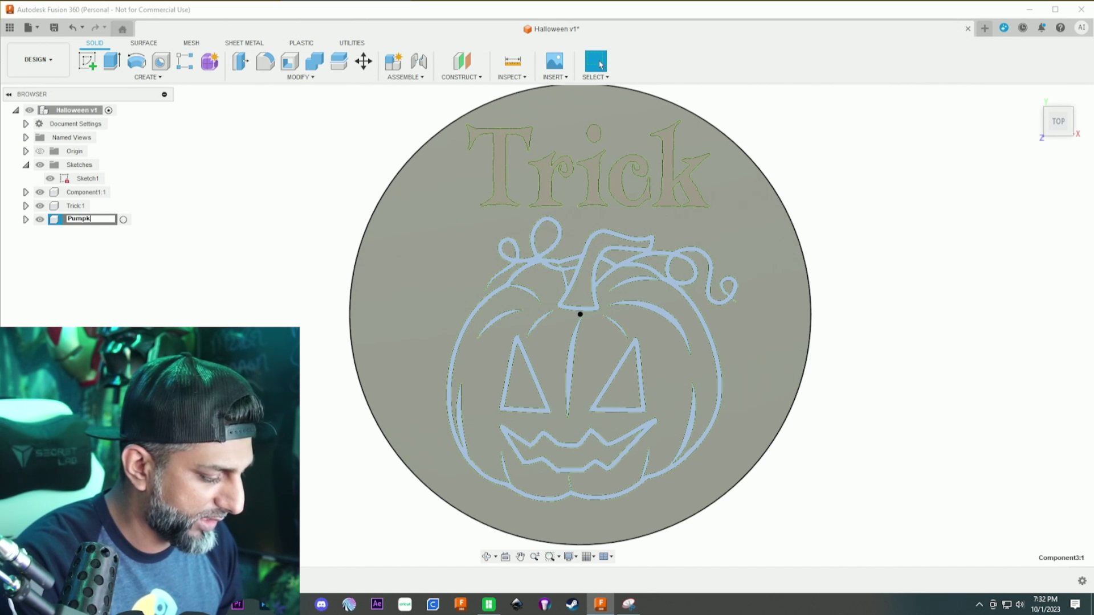
type("in Outline")
key("Return")
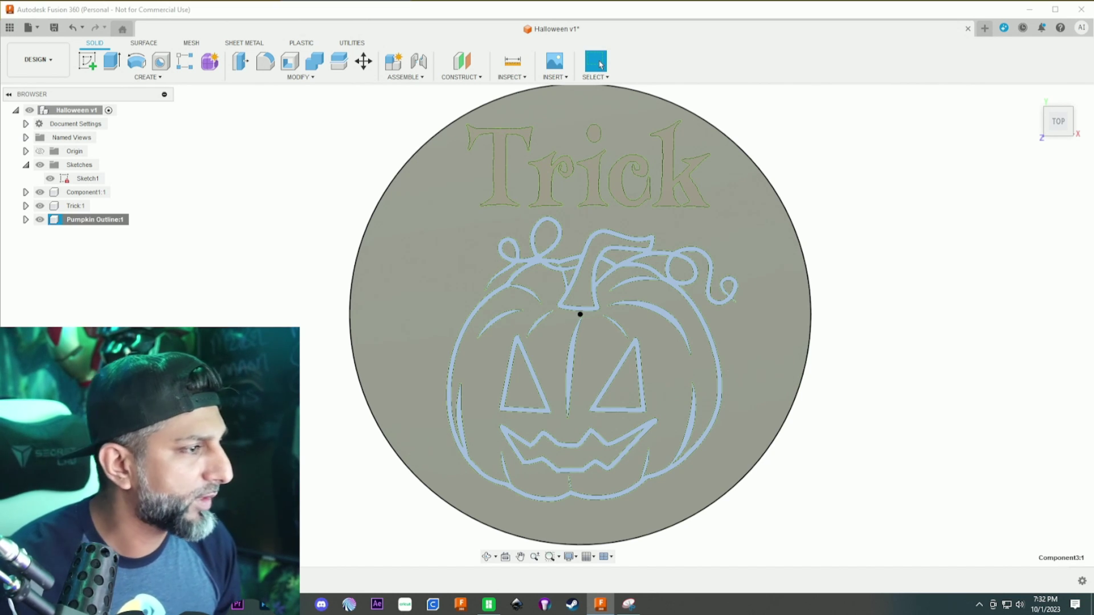
left_click(184, 303)
Step: Set up a 1 mm extrusion of the pumpkin's body fill as a new component
scroll(518, 262, "up", 2)
scroll(536, 263, "down", 4)
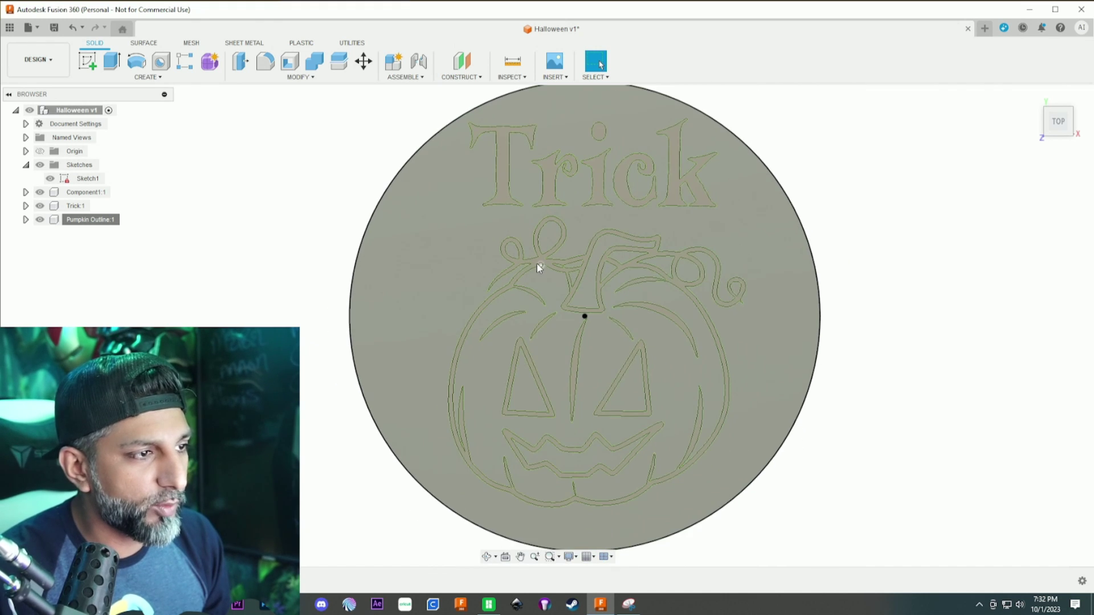
scroll(477, 231, "up", 1)
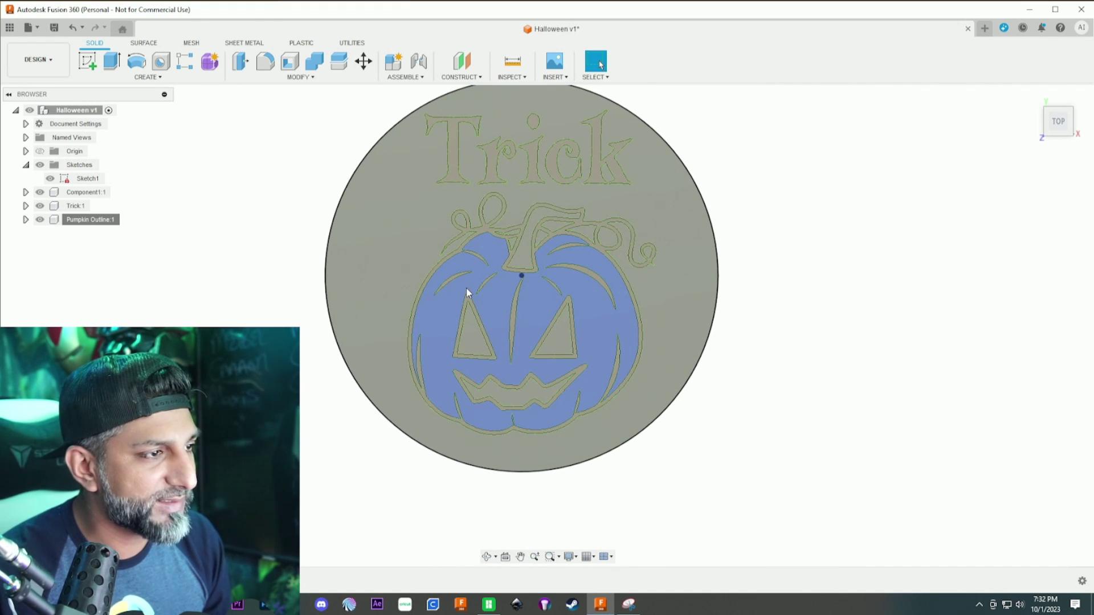
left_click(467, 293)
type("e")
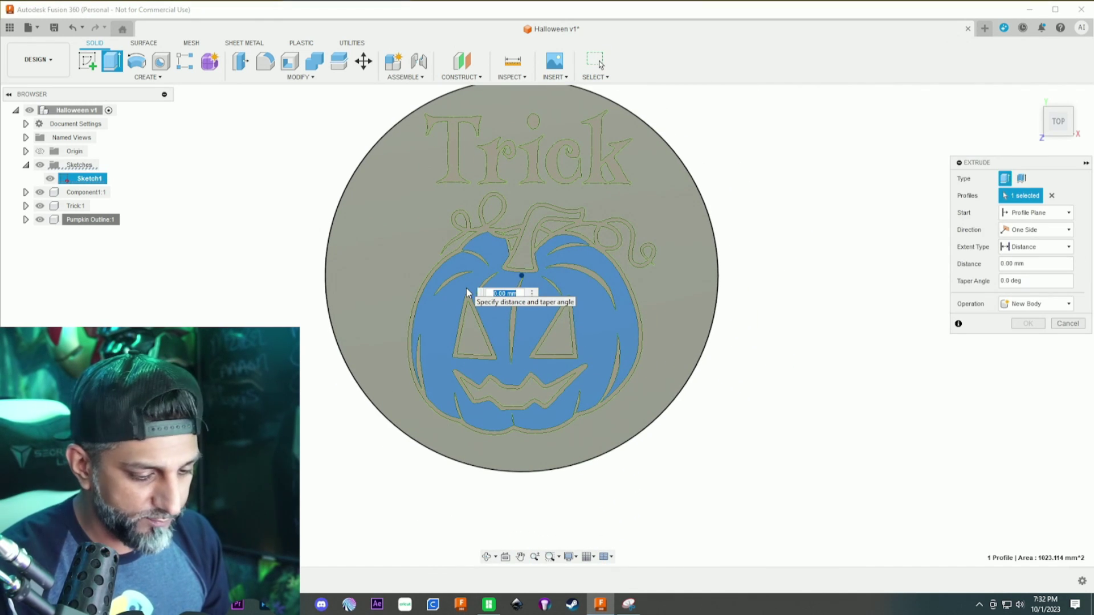
type("1")
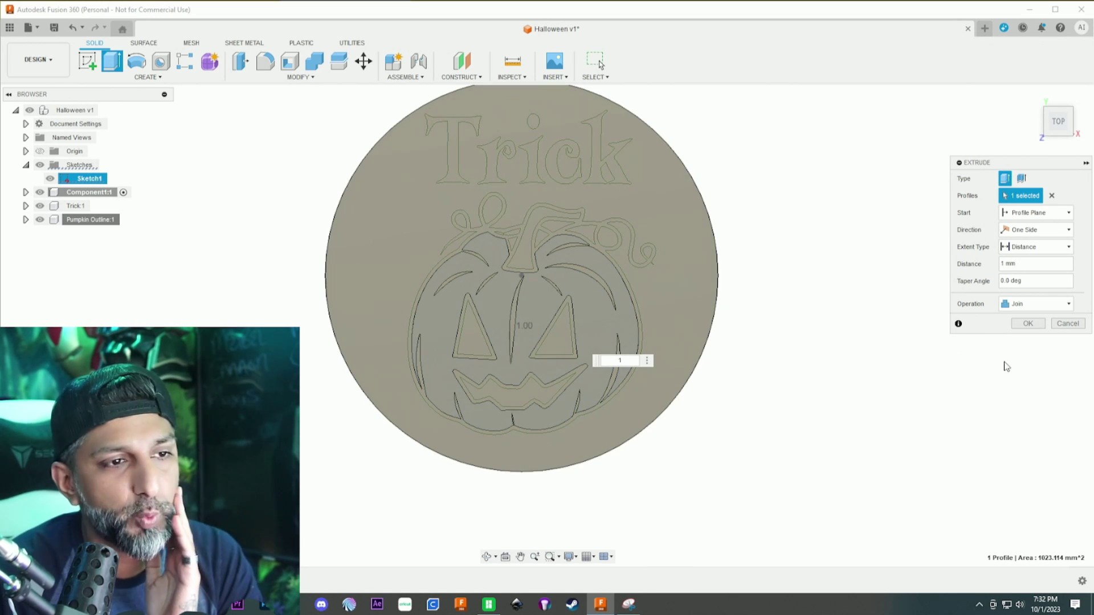
left_click(1036, 303)
left_click(1019, 367)
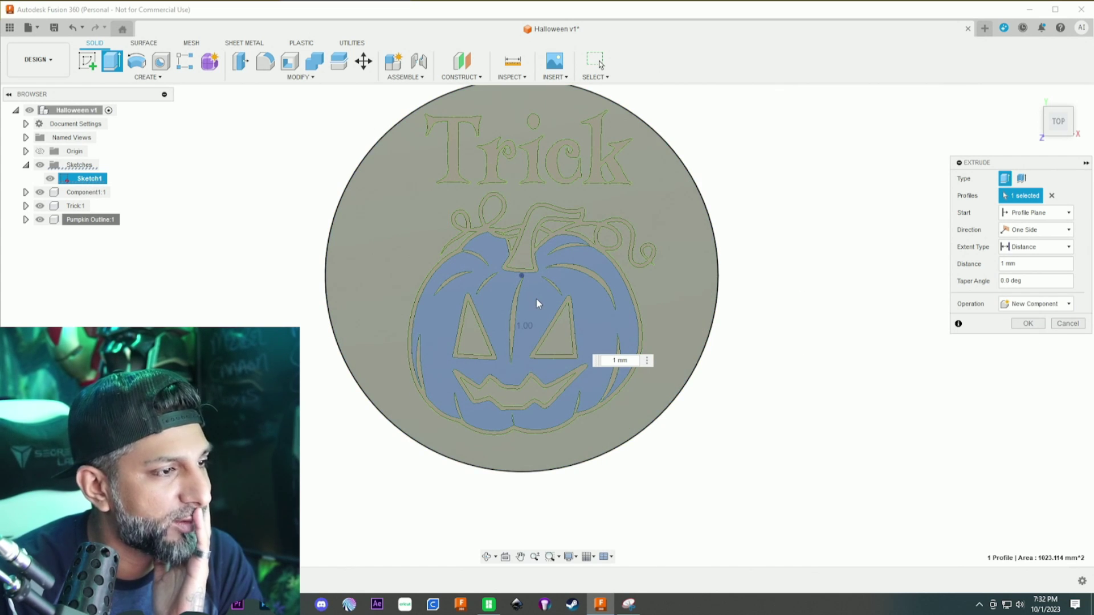
Step: Add the small enclosed areas around the stem and the large right vine loop to the extrusion
left_click(539, 242)
left_click(514, 234)
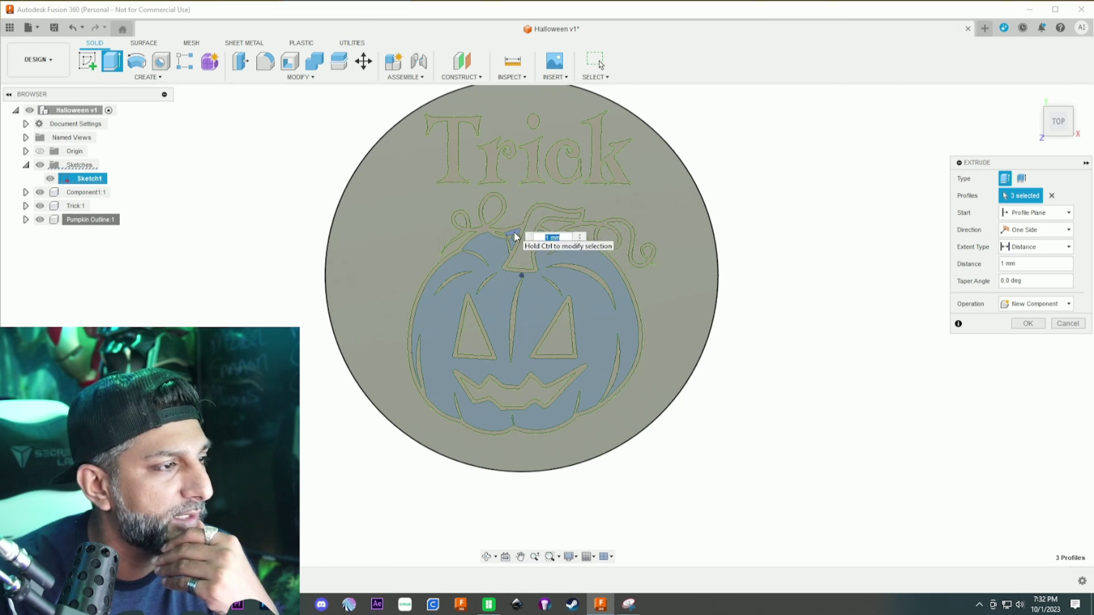
left_click(514, 233)
scroll(498, 232, "up", 3)
left_click(501, 235)
scroll(501, 235, "down", 2)
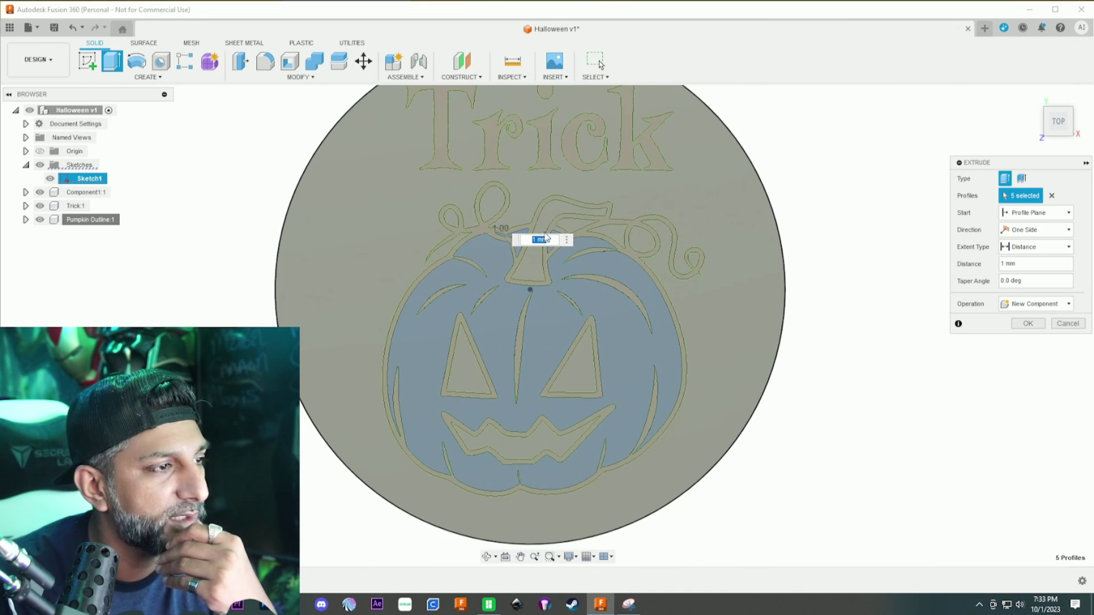
left_click(573, 228)
left_click(615, 235)
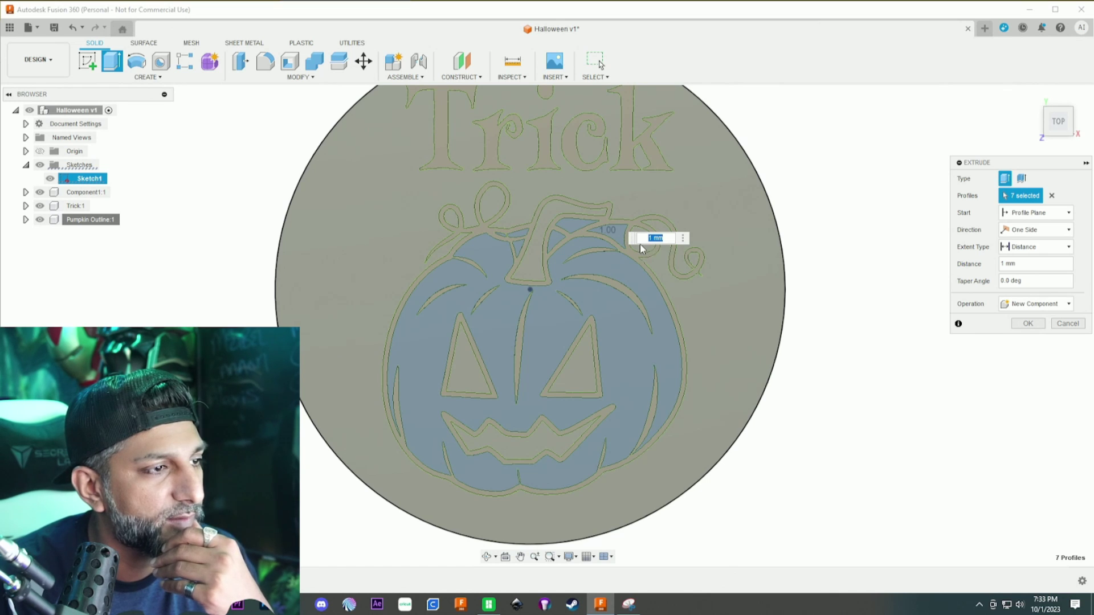
left_click(641, 248)
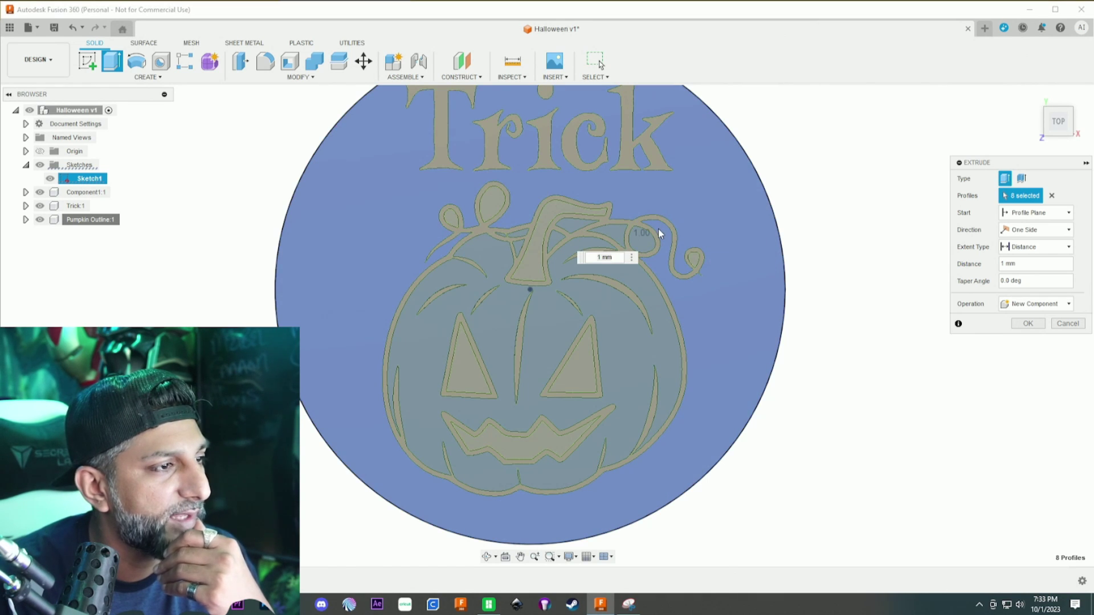
Step: Add the surrounding disc background, both left vine loops and the right curl to the extrusion and complete it
left_click(491, 204)
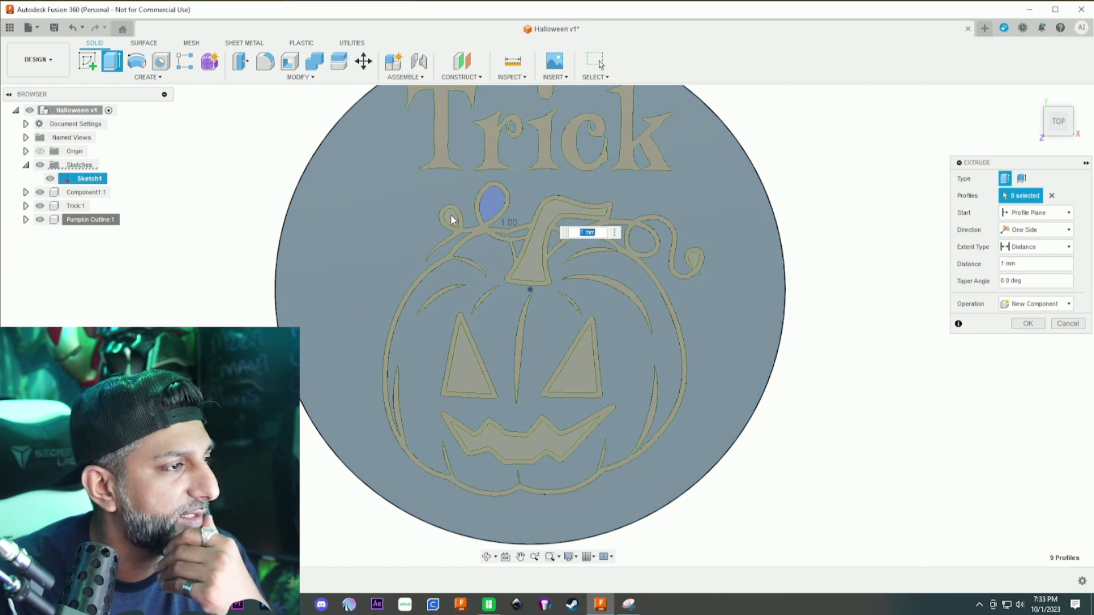
left_click(450, 219)
scroll(409, 239, "down", 2)
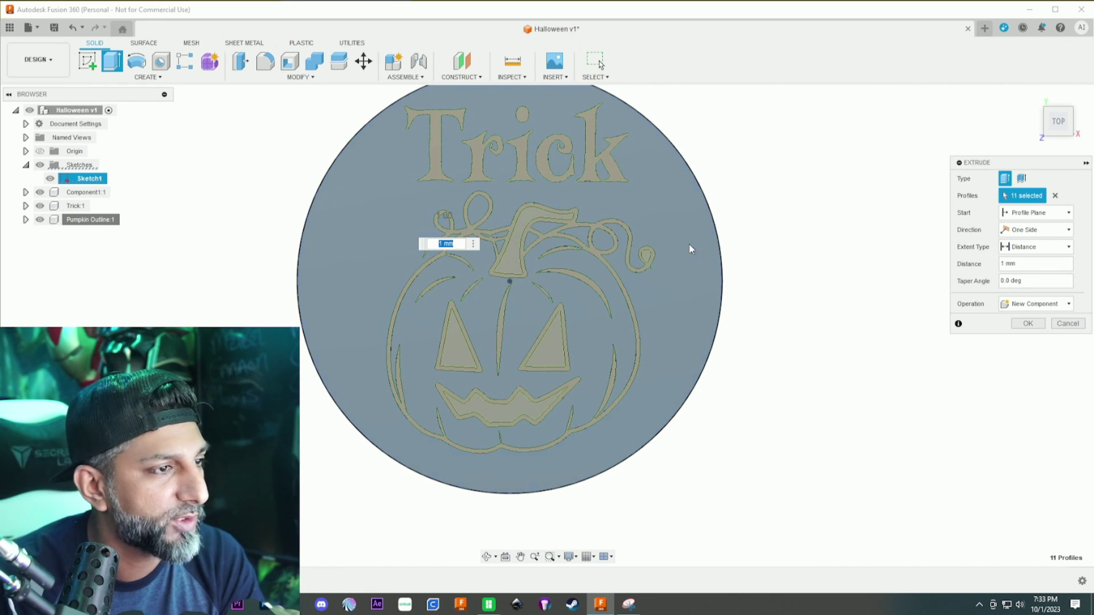
left_click(646, 258)
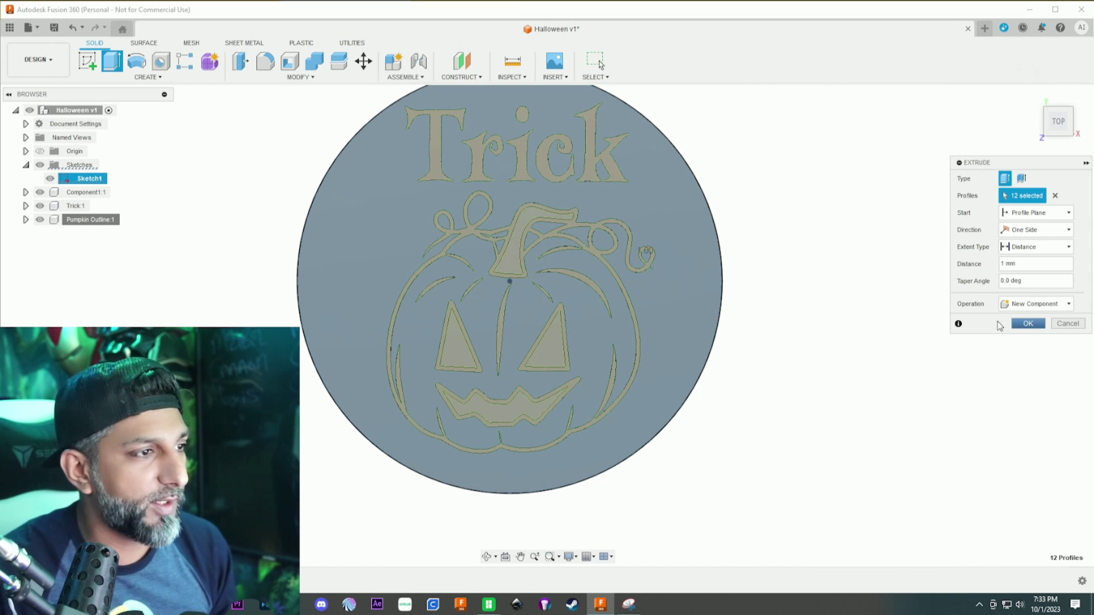
key("Return")
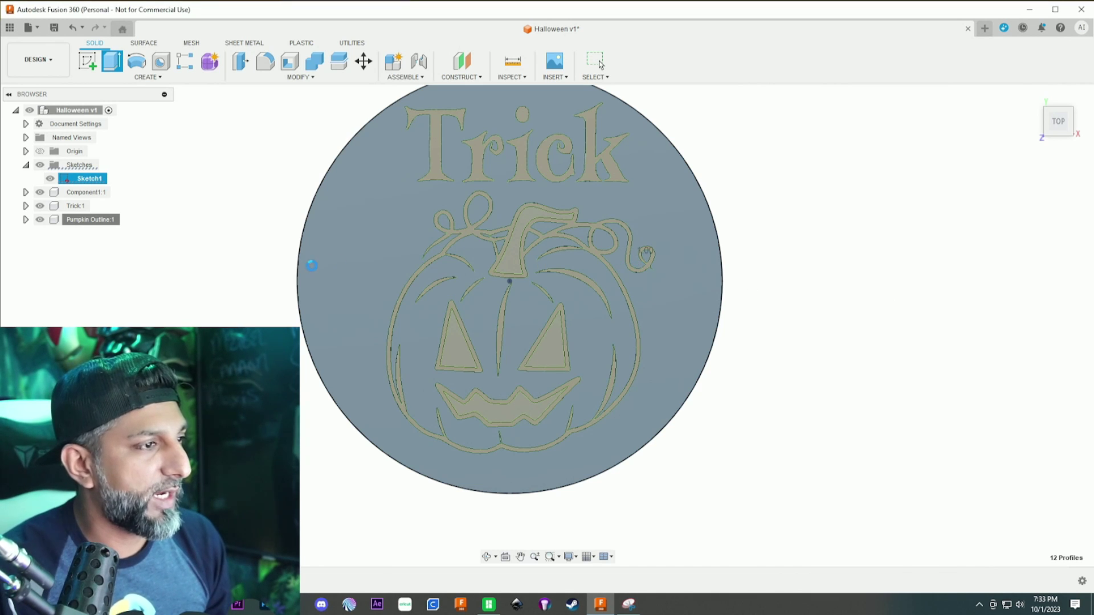
Step: Rename the new background and pumpkin fill component as Orange
right_click(86, 233)
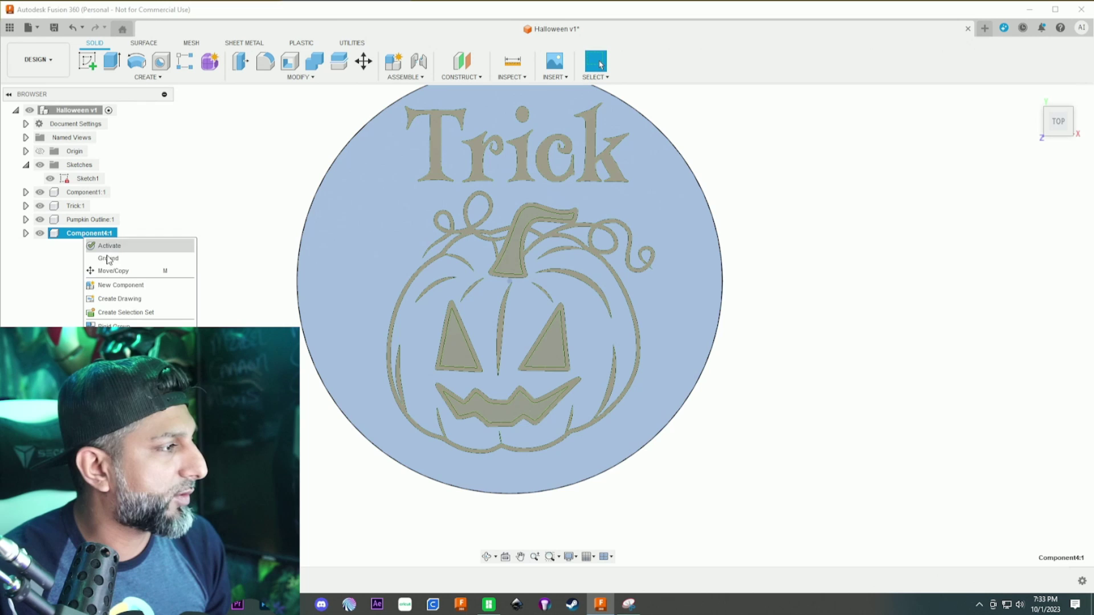
left_click(108, 260)
type("Or")
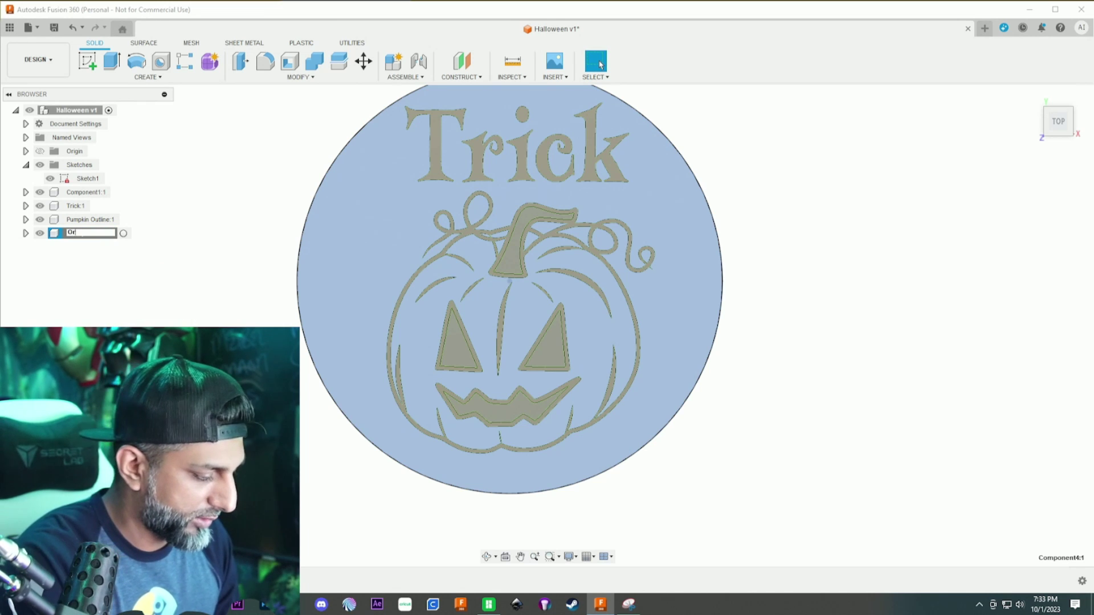
type("ange")
key("Return")
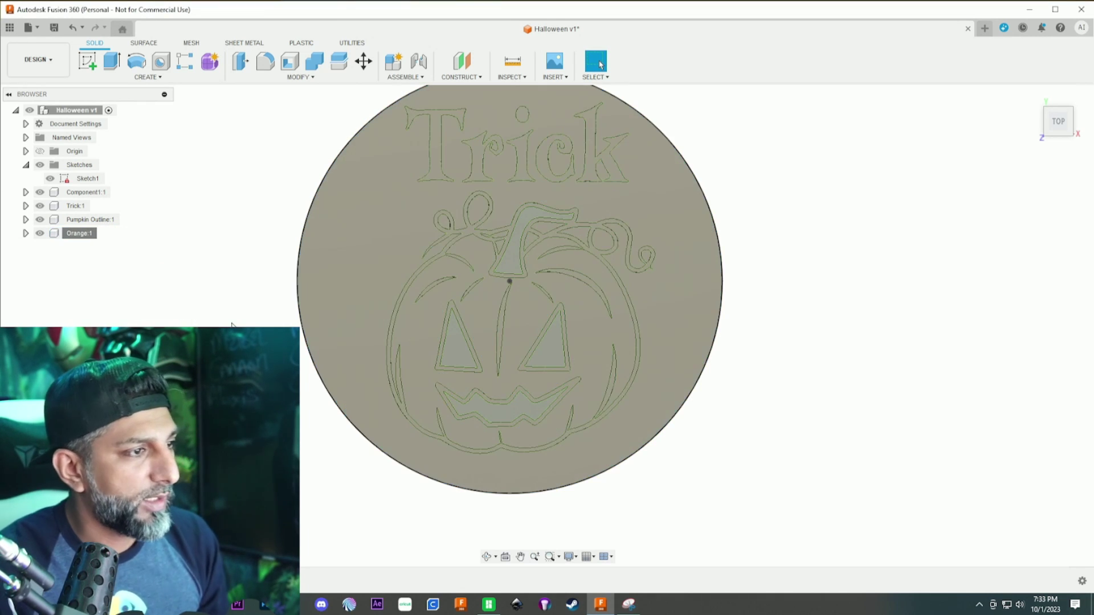
Step: Extrude the pumpkin stem's fill 1 mm as a new component and rename the component Stem
scroll(232, 325, "down", 1)
left_click(487, 265)
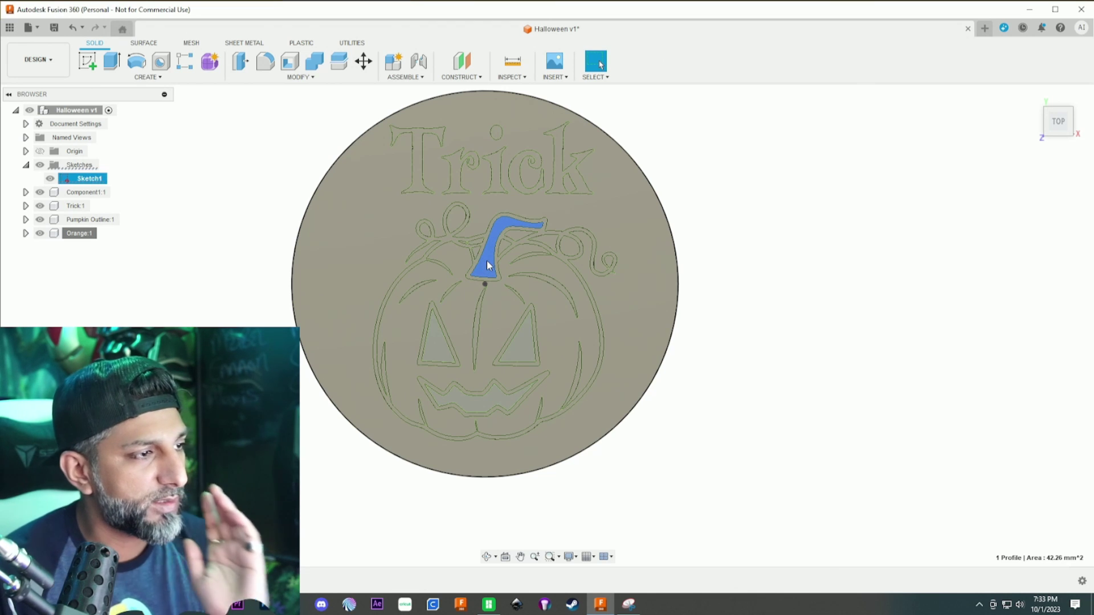
key("e")
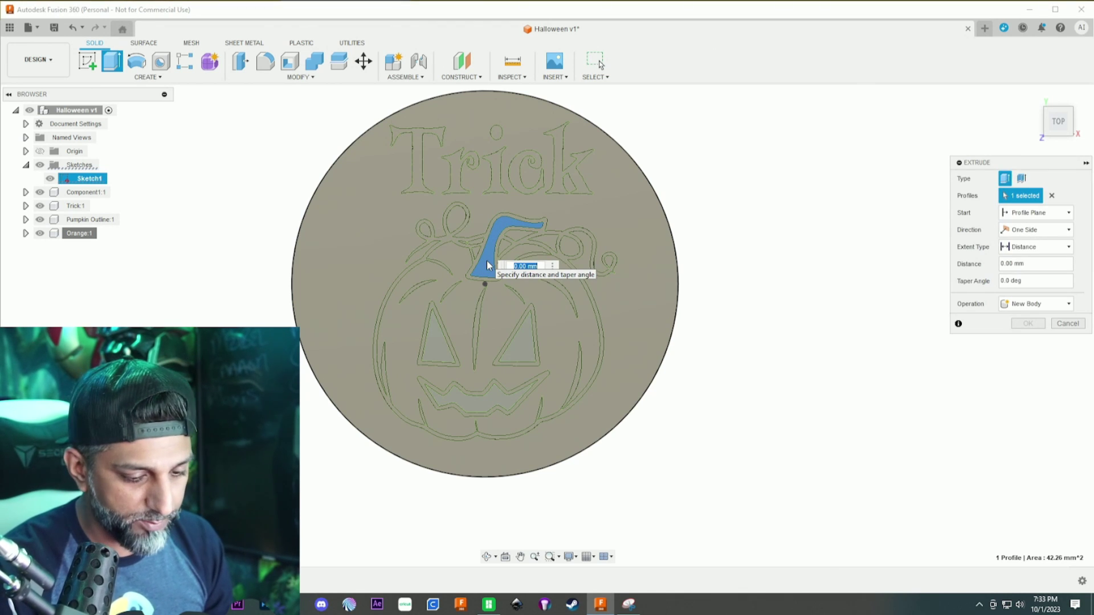
left_click(1026, 300)
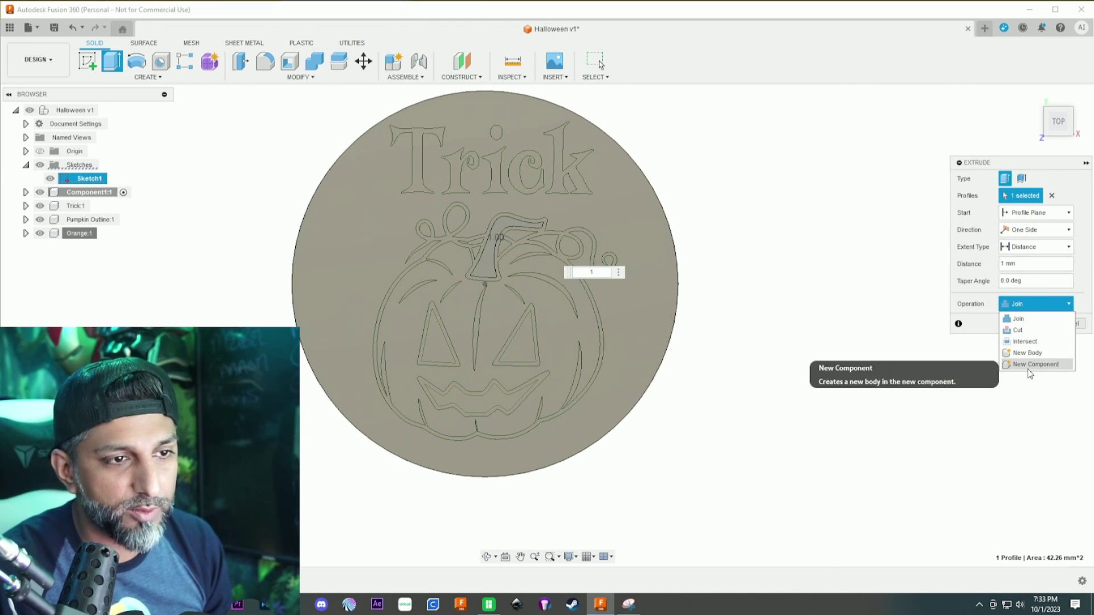
left_click(1031, 364)
left_click(1028, 325)
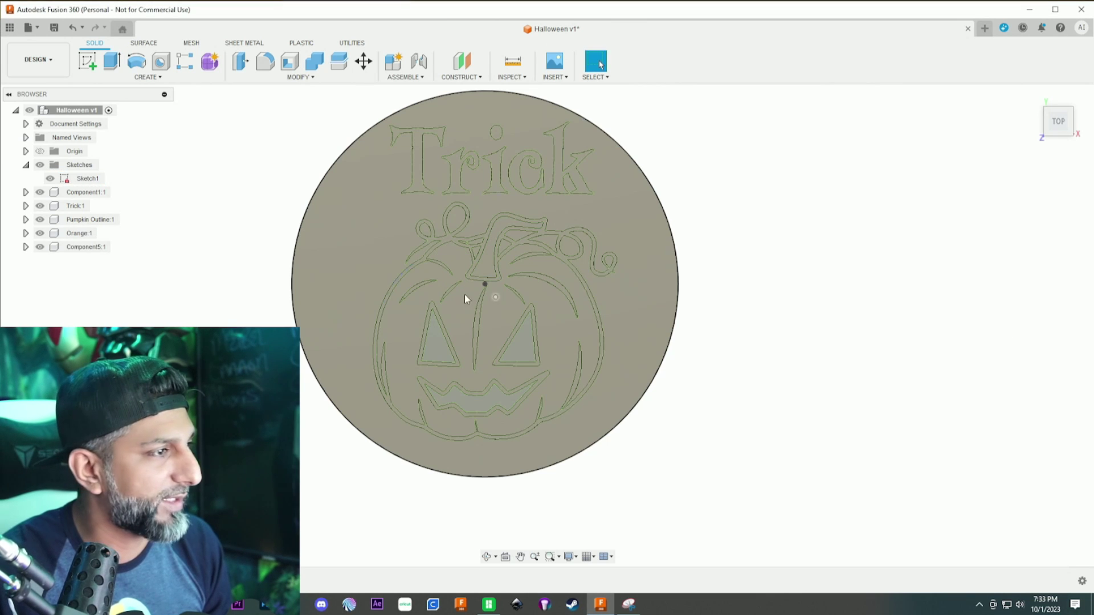
right_click(90, 249)
left_click(120, 456)
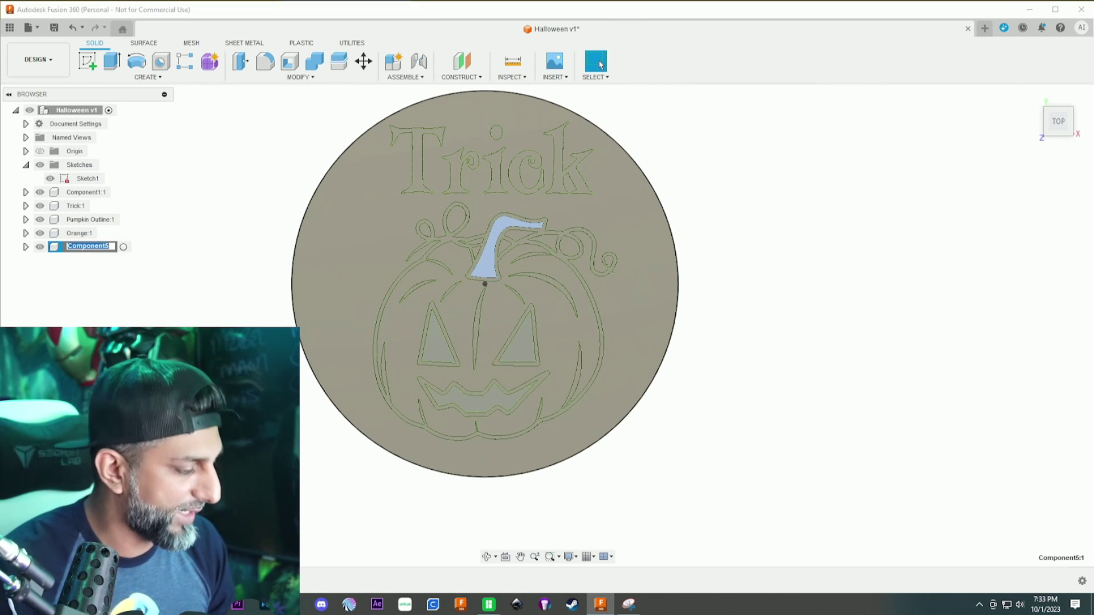
key("Escape")
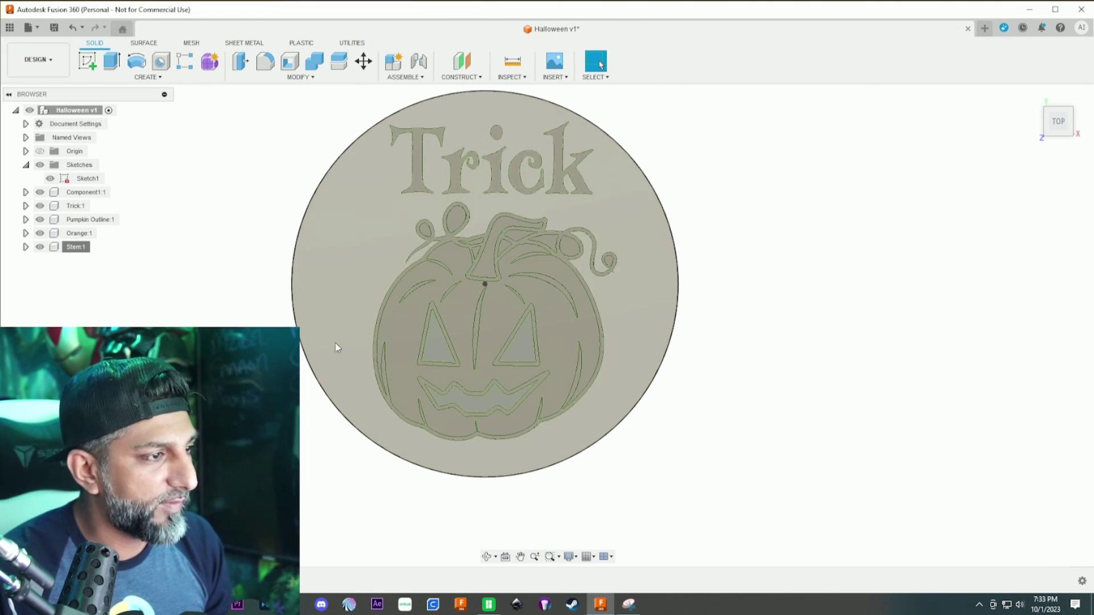
Step: Extrude both triangular eye fills 1 mm together as a new component and rename the component Eyes
left_click(438, 347)
key("e")
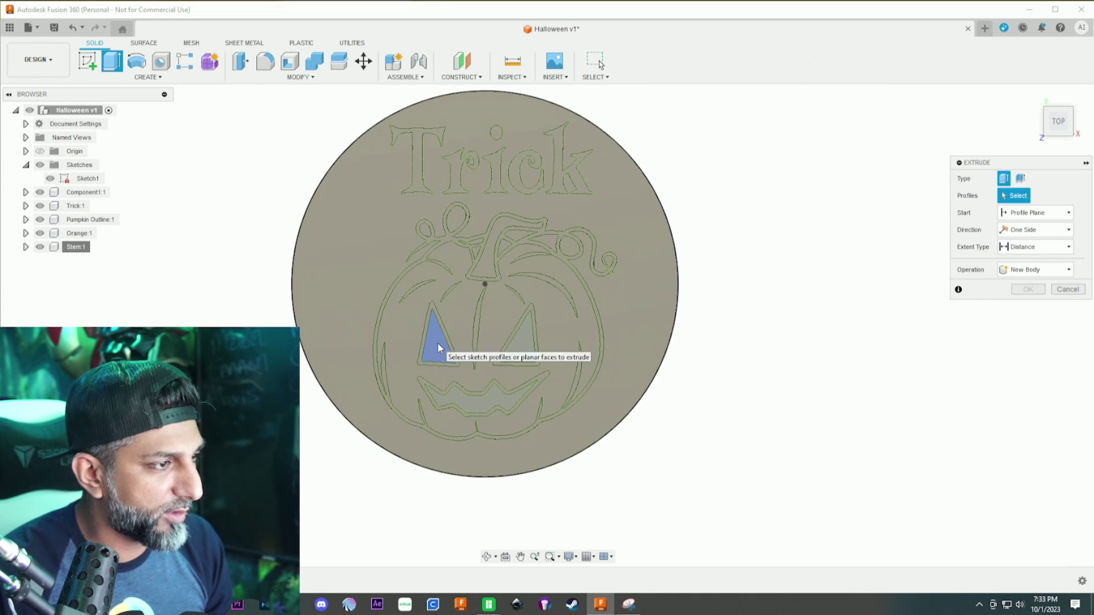
left_click(526, 340)
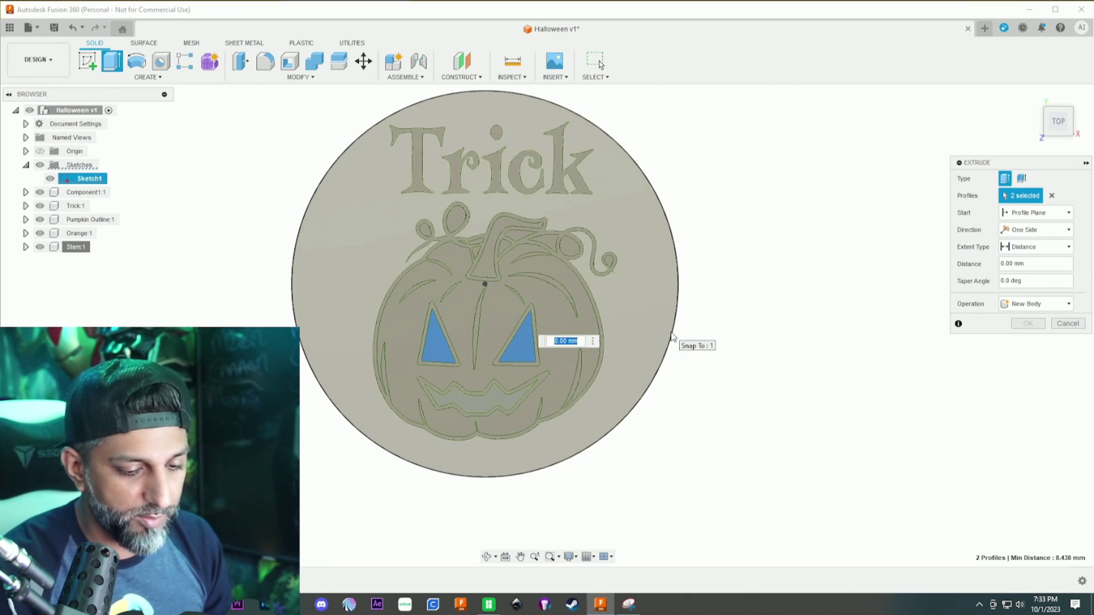
type("1")
left_click(1043, 304)
left_click(1025, 357)
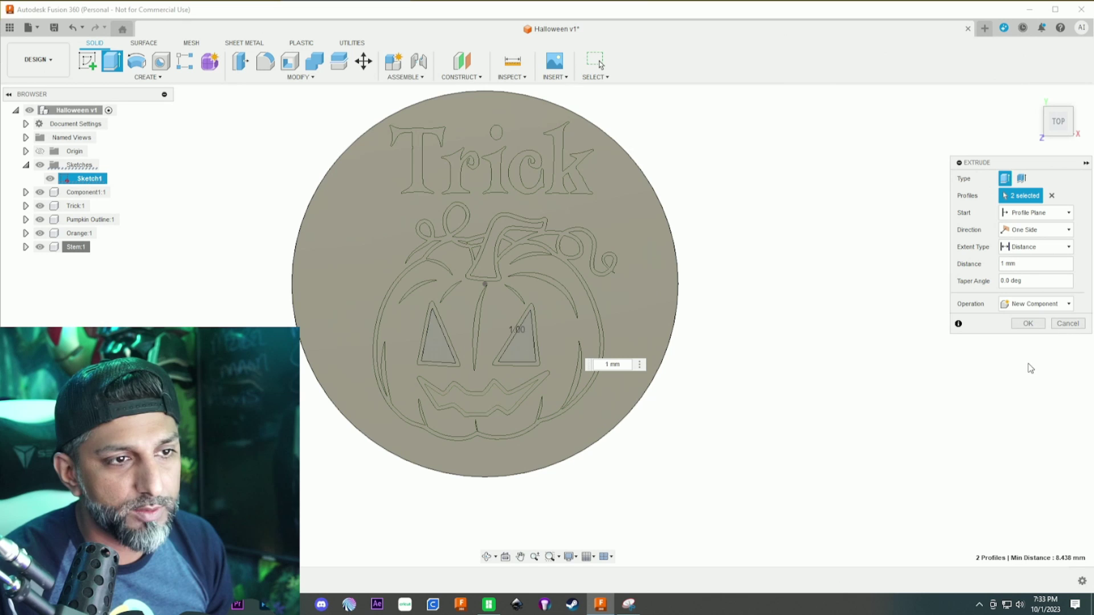
left_click(1028, 323)
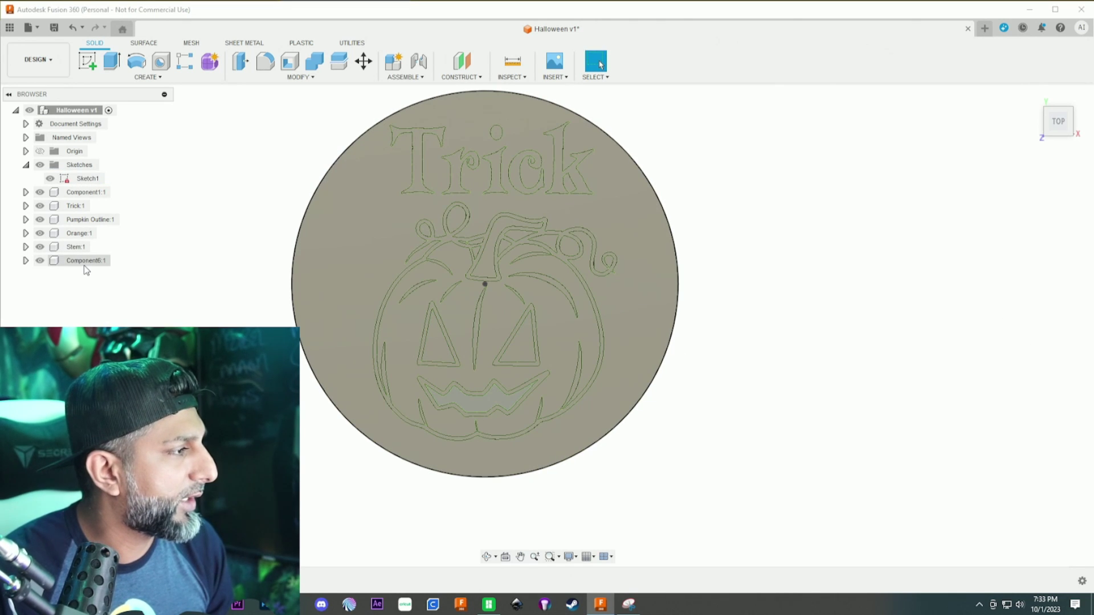
right_click(85, 261)
left_click(114, 242)
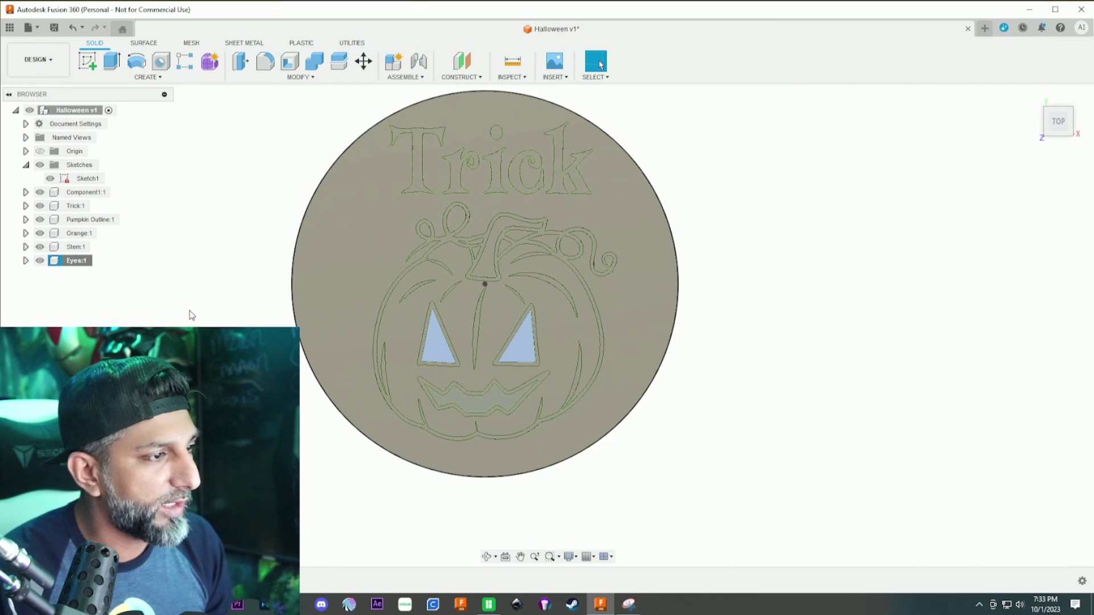
Step: Extrude the pumpkin's mouth fill 1 mm as a new component and rename the component Mouth
key("e")
left_click(490, 405)
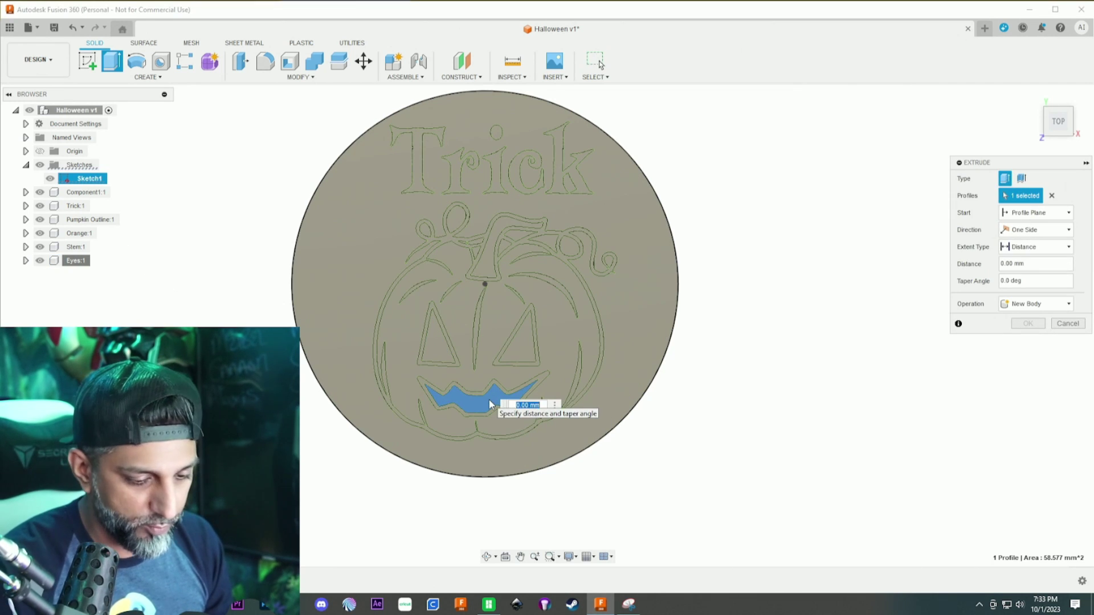
type("1")
left_click(1034, 304)
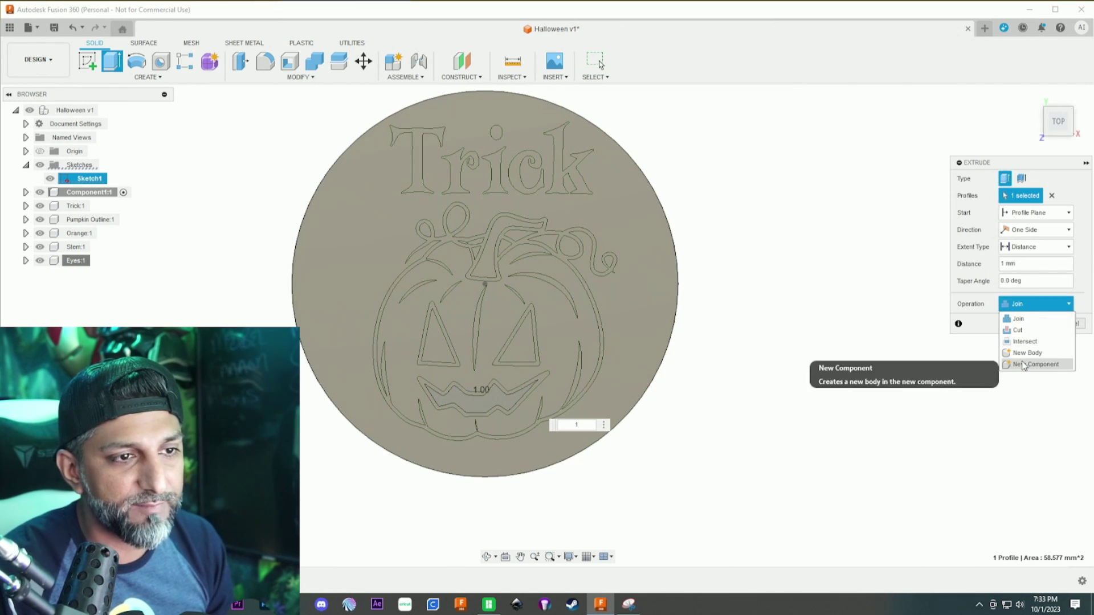
left_click(1034, 364)
left_click(1023, 323)
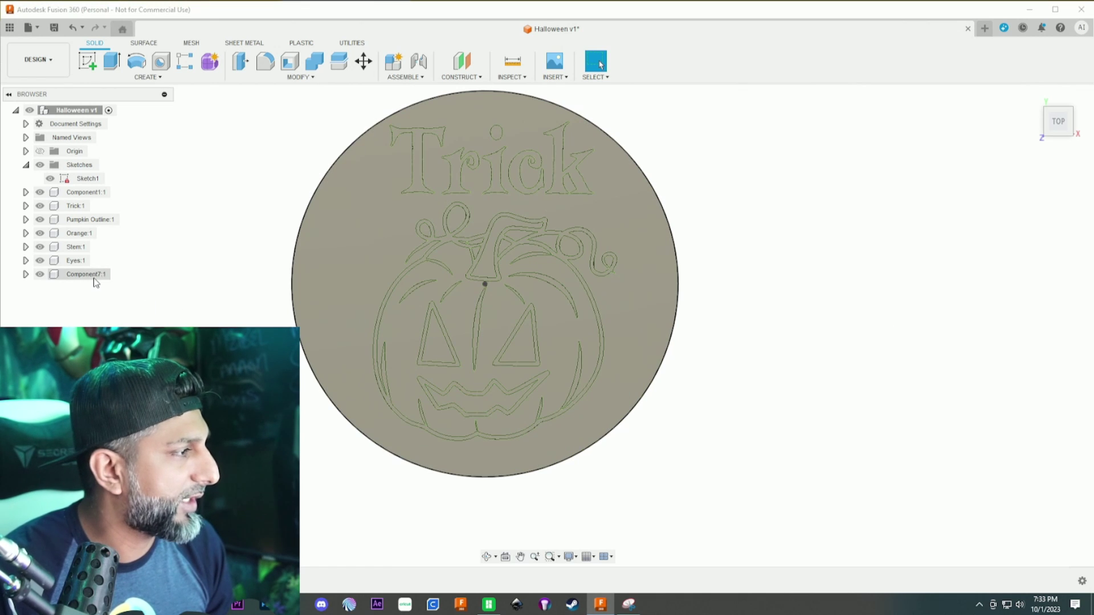
right_click(91, 276)
left_click(120, 241)
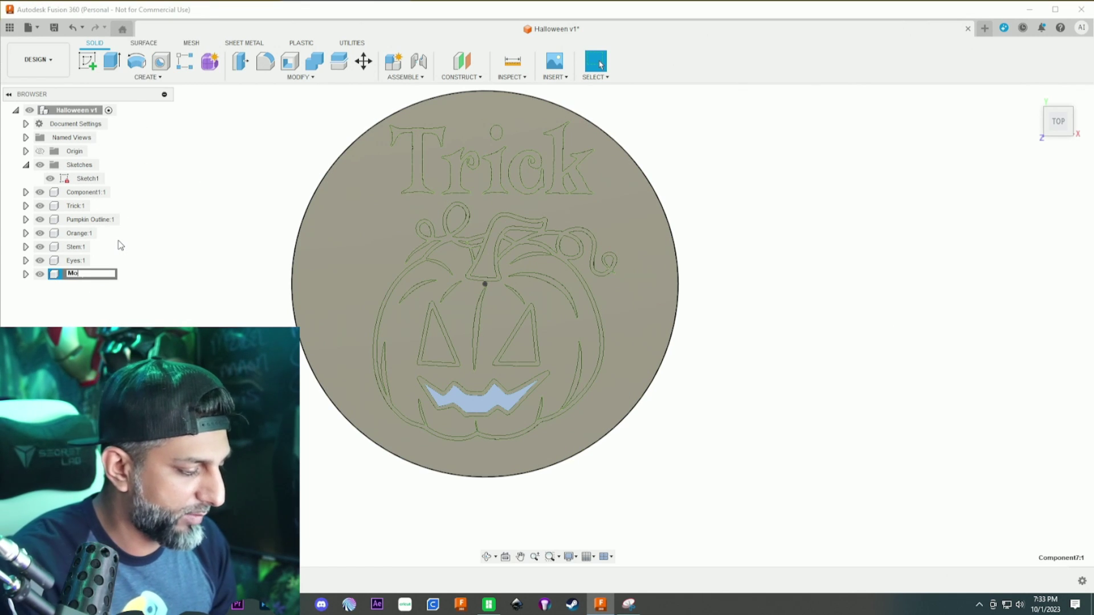
left_click(272, 269)
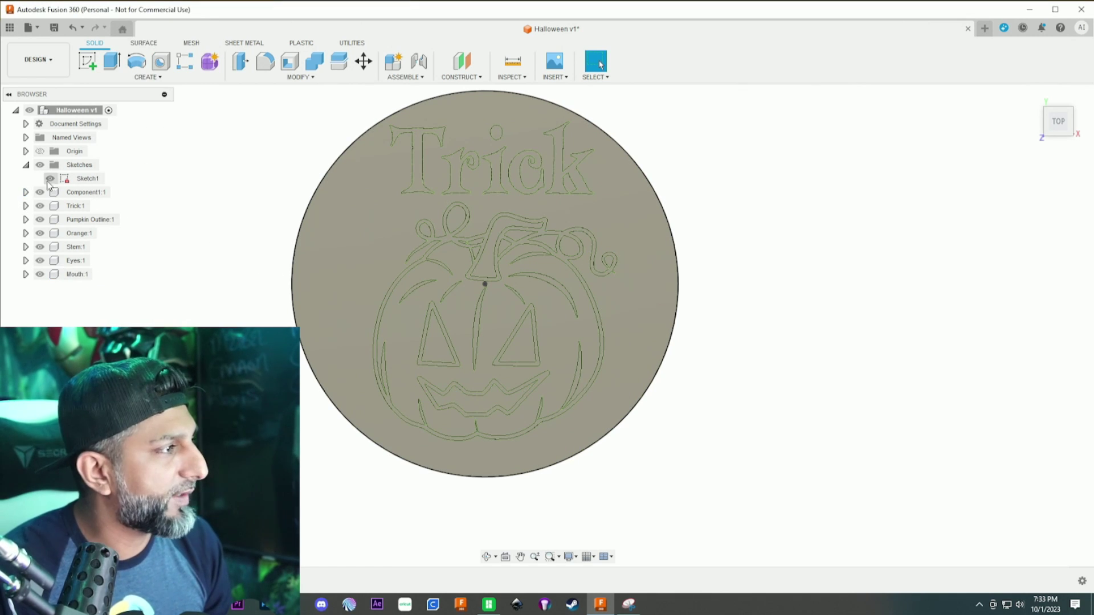
Step: Hide Sketch1 so only the solid components are displayed
left_click(51, 178)
scroll(359, 447, "down", 3)
scroll(415, 318, "up", 3)
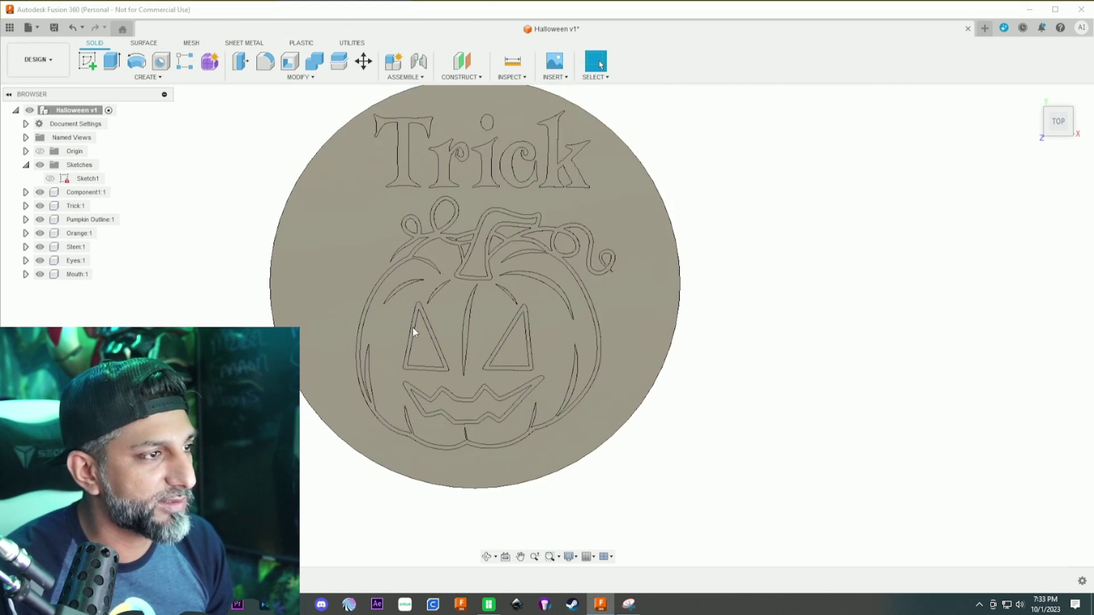
Step: Inspect the disc from an angle, from above and from underneath to examine the design, rim and back
scroll(469, 321, "down", 1)
left_click(487, 557)
left_click_drag(477, 481, 489, 371)
scroll(490, 373, "up", 3)
scroll(496, 354, "down", 2)
key("Escape")
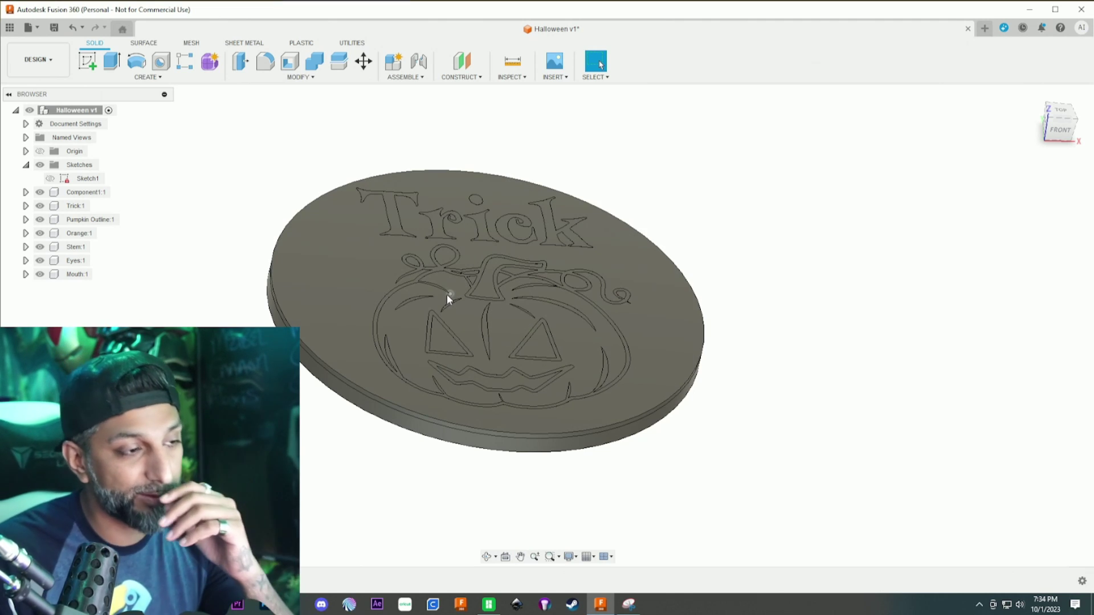
scroll(447, 297, "up", 2)
scroll(464, 329, "down", 2)
left_click(487, 557)
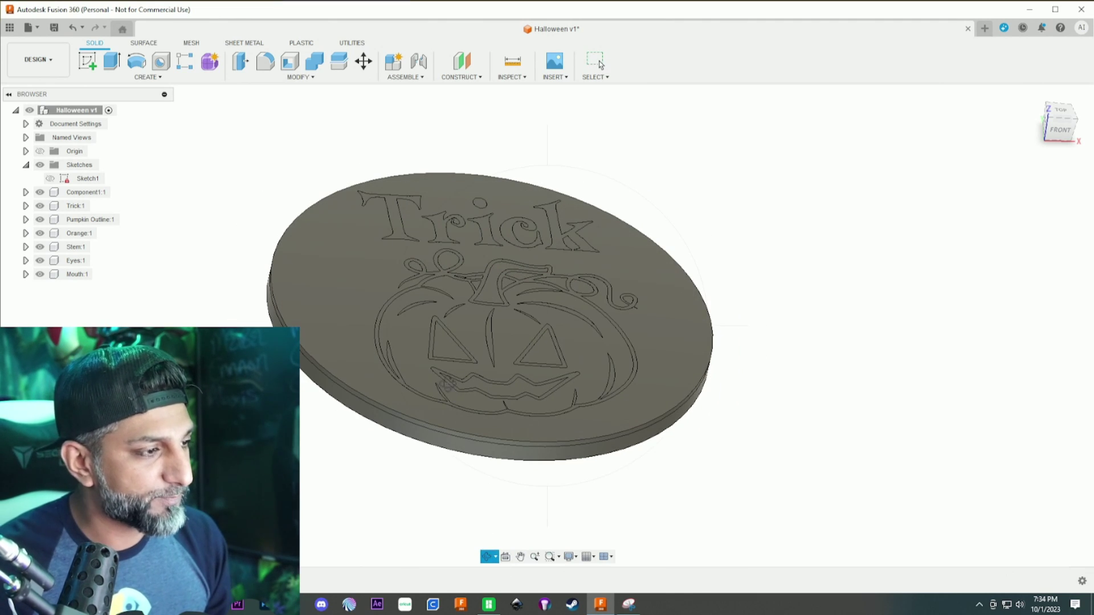
left_click_drag(449, 325, 439, 419)
middle_click_drag(439, 419, 432, 432, "shift")
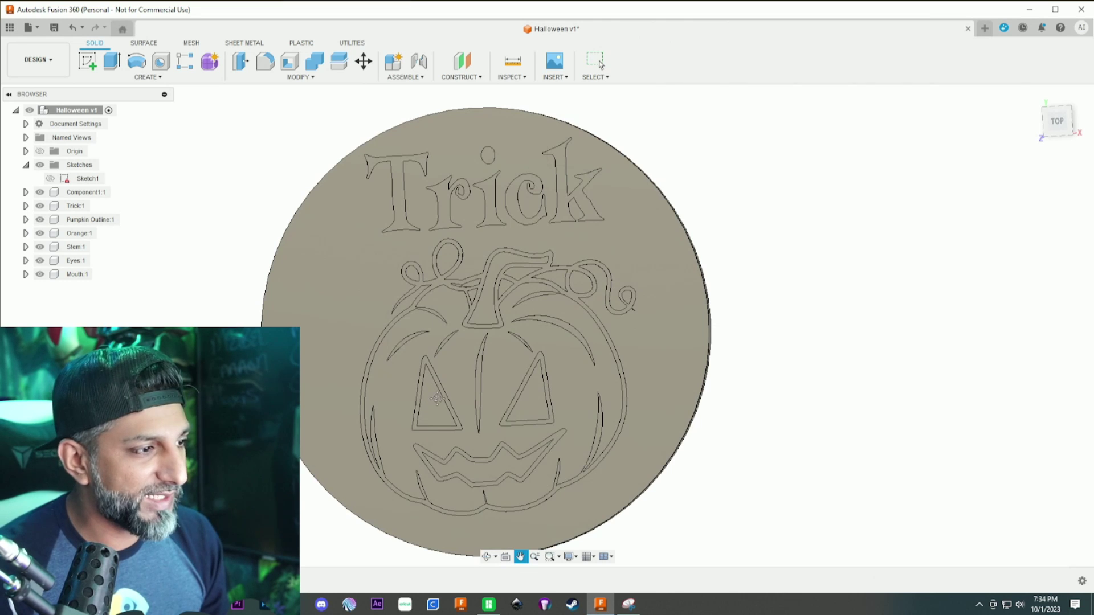
scroll(439, 402, "down", 2)
scroll(439, 402, "up", 1)
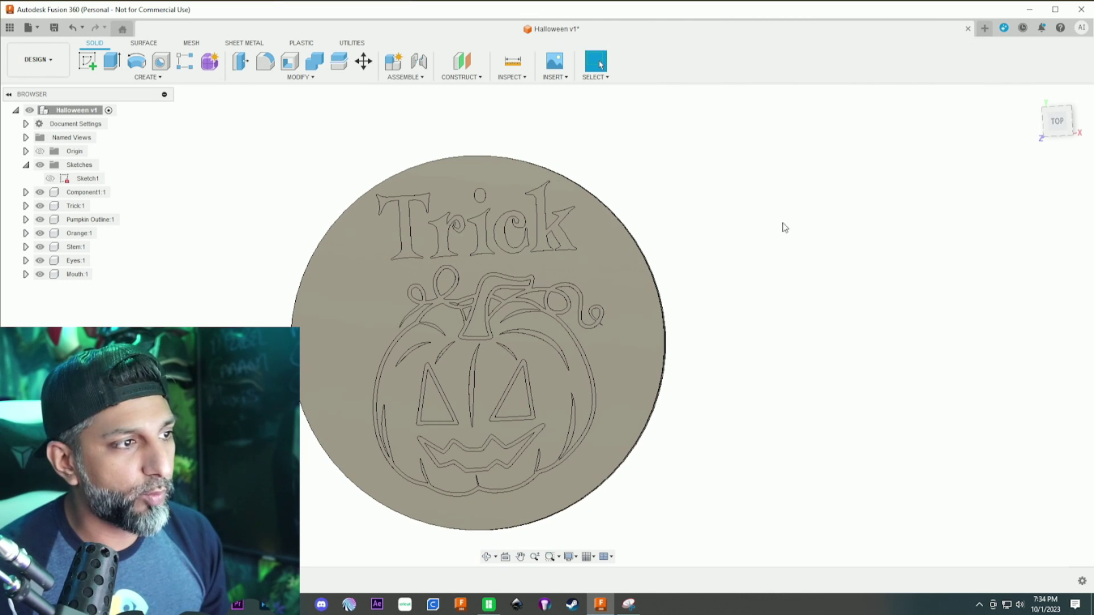
left_click(488, 556)
left_click_drag(399, 351, 589, 326)
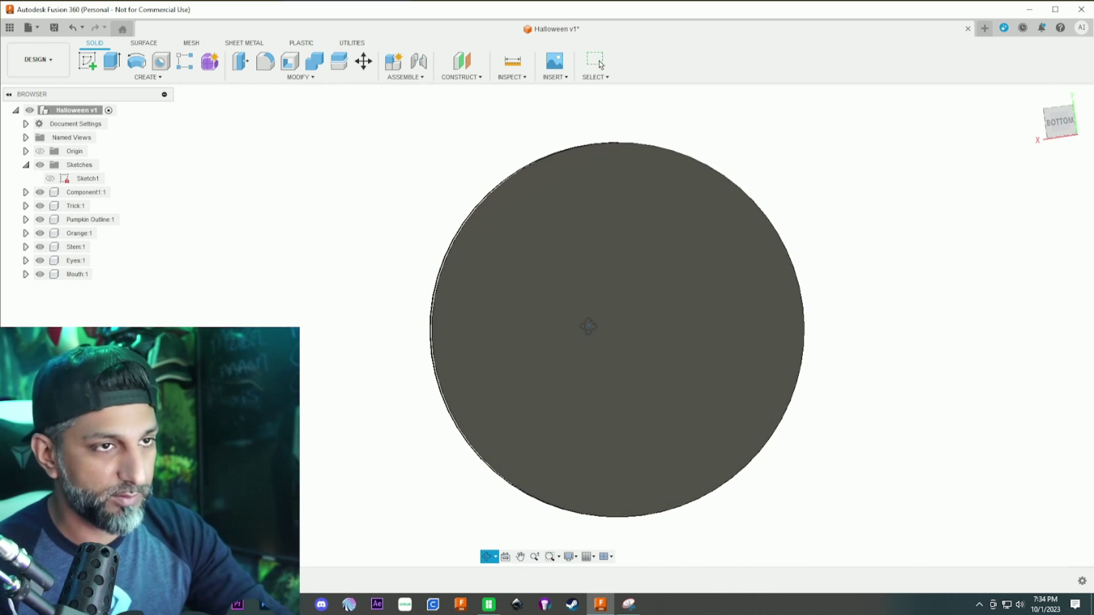
left_click_drag(589, 326, 396, 343)
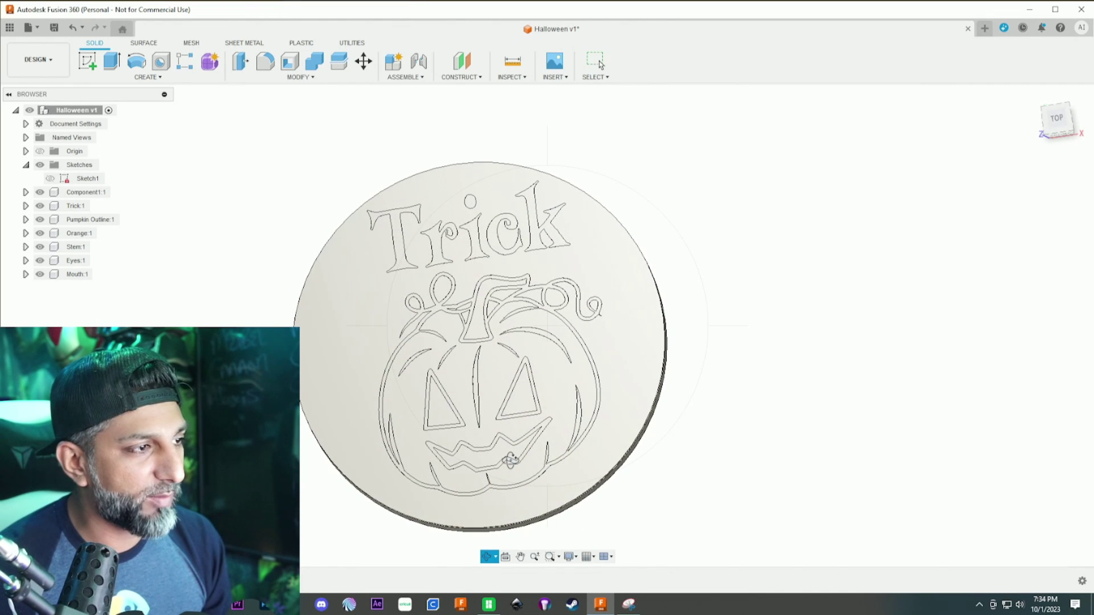
Step: Turn the disc over and orient the view squarely to its bottom face
left_click_drag(510, 461, 474, 296)
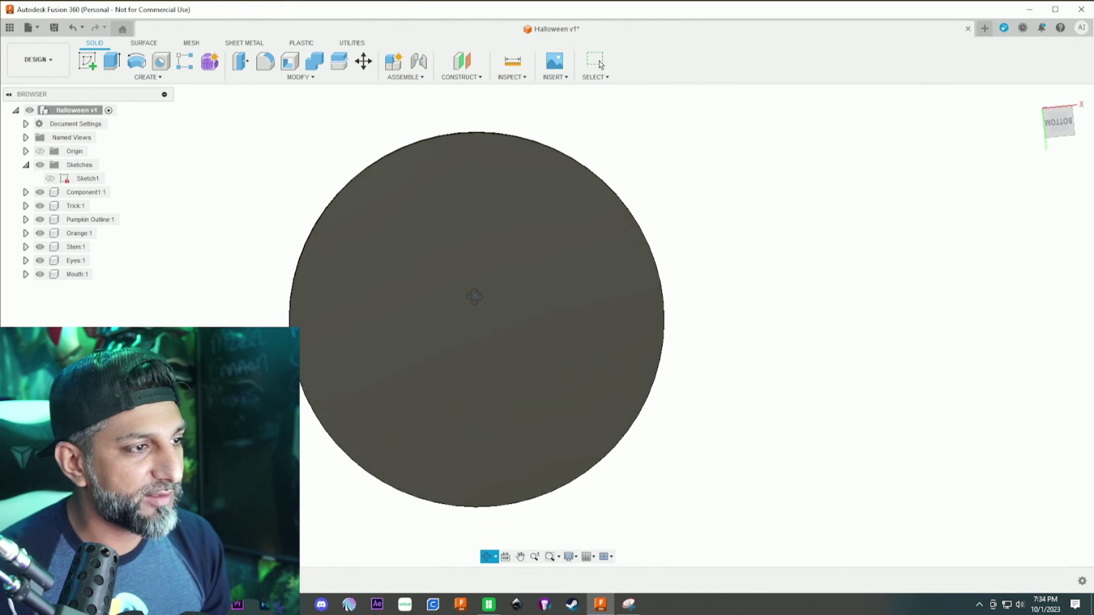
key("Escape")
left_click(1055, 122)
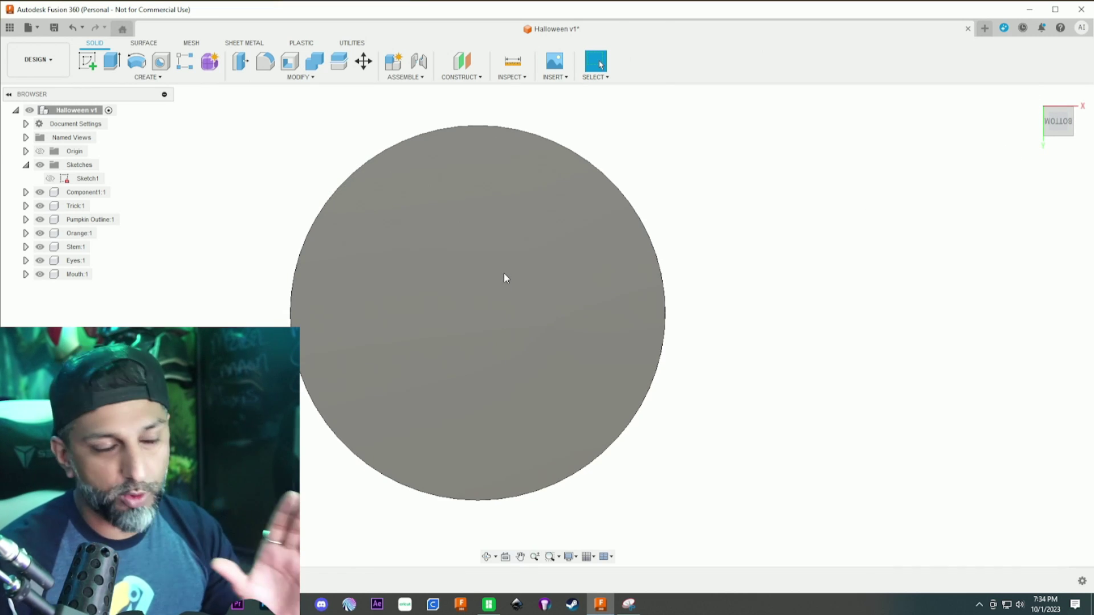
middle_click_drag(503, 278, 568, 273)
scroll(569, 272, "down", 1)
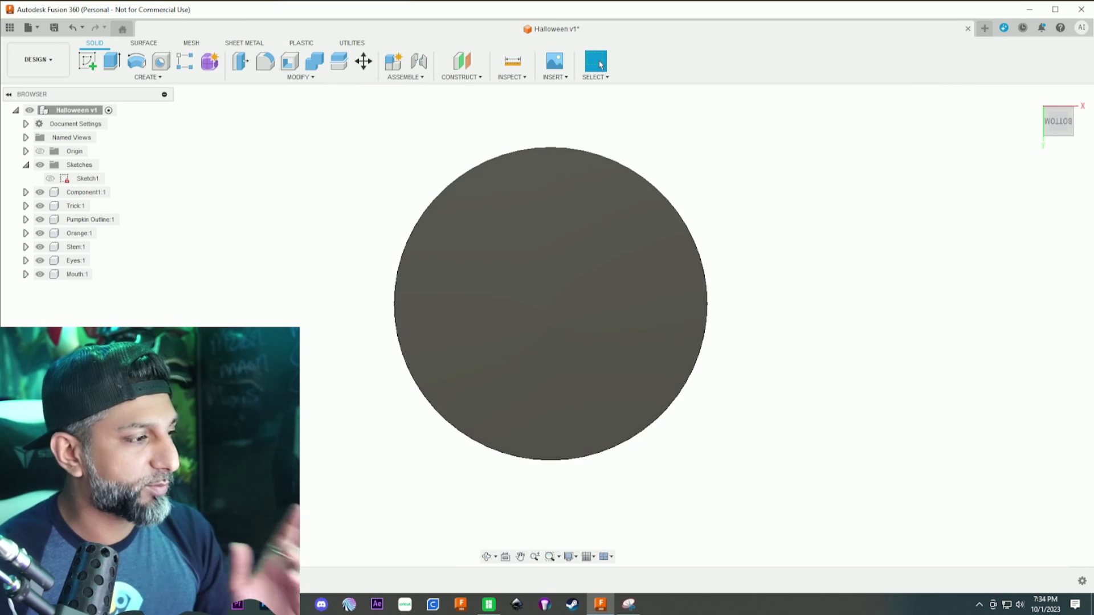
Step: Switch to the browser to view the Halloween candy image and the PNG to SVG converter, and return to Fusion 360
left_click(154, 605)
left_click(68, 10)
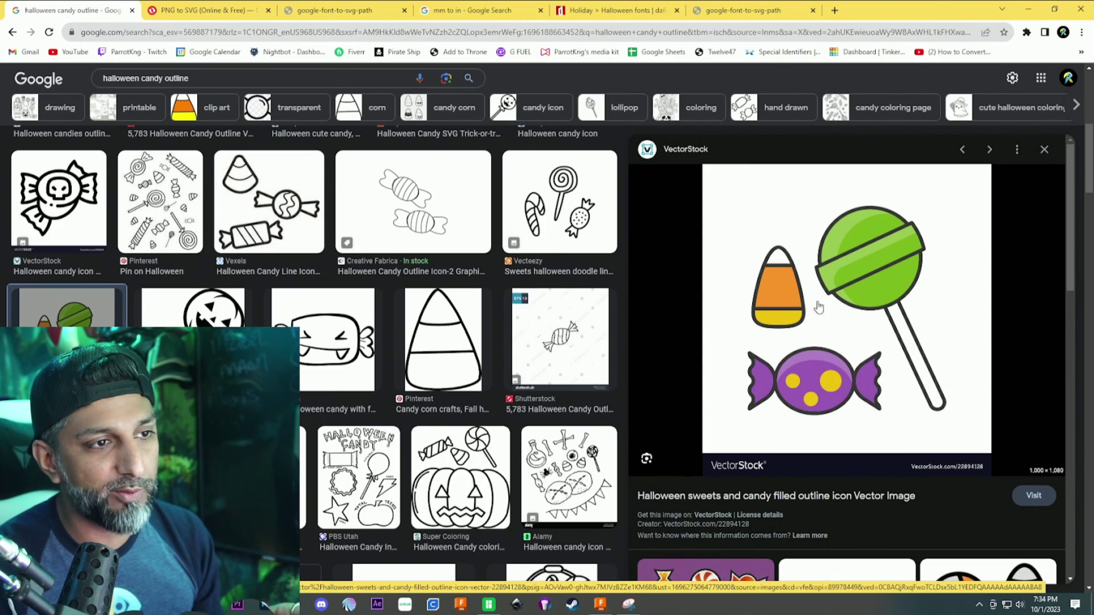
left_click(215, 17)
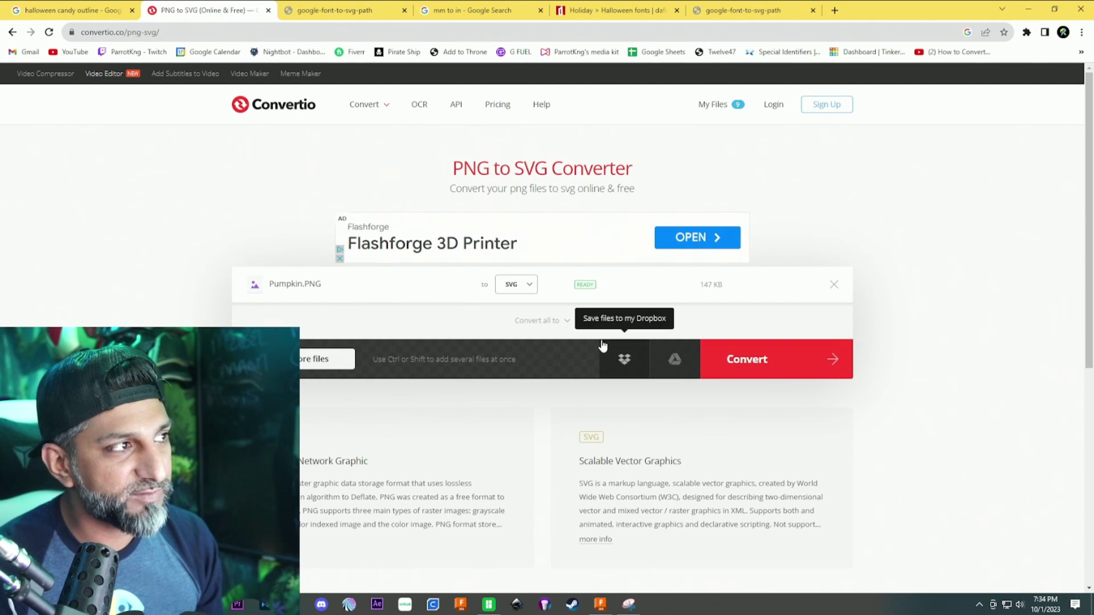
left_click(1028, 10)
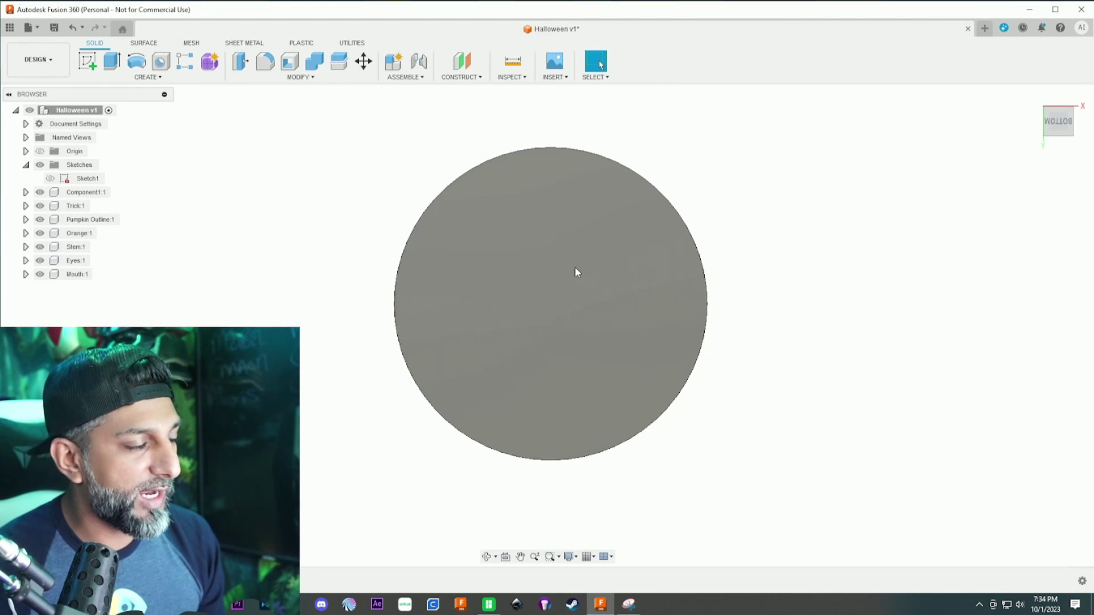
Step: Start a sketch on the disc's bottom face and insert Candy.svg from the computer
left_click(559, 214)
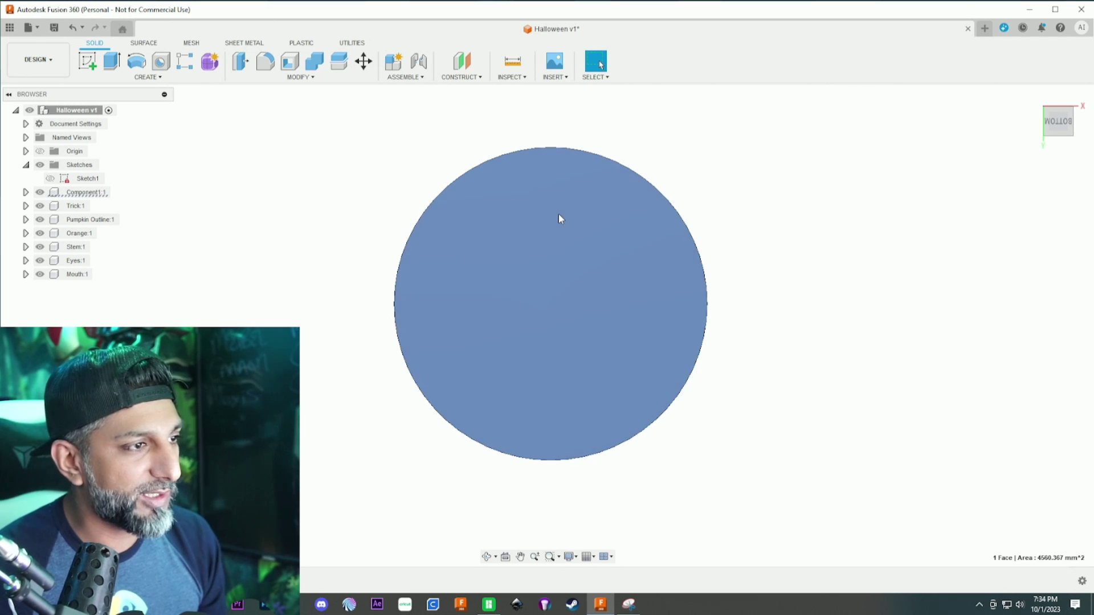
left_click(87, 61)
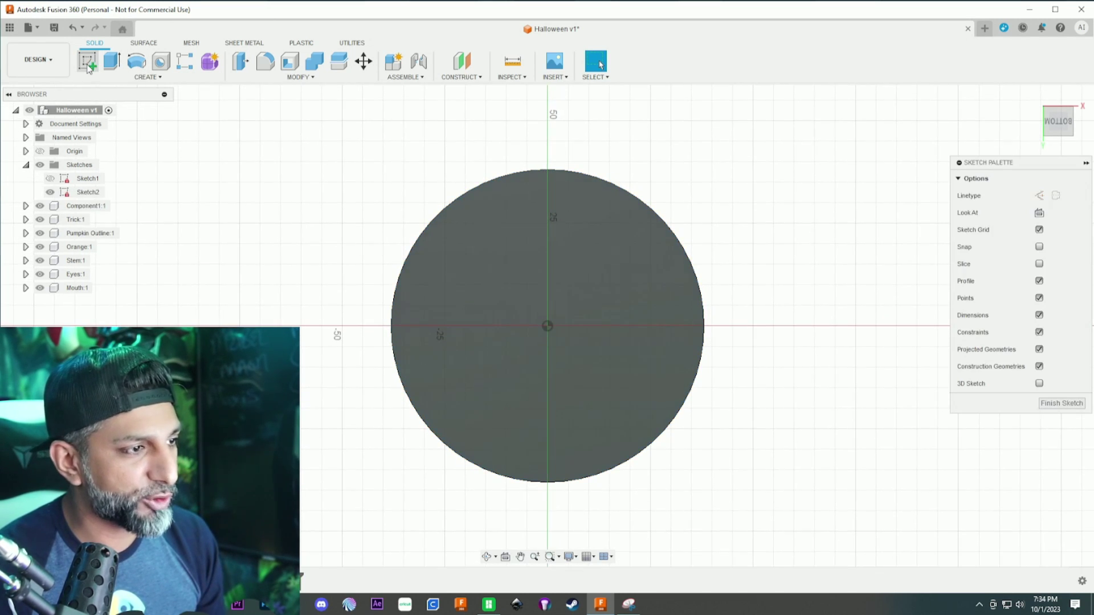
left_click(706, 77)
left_click(721, 114)
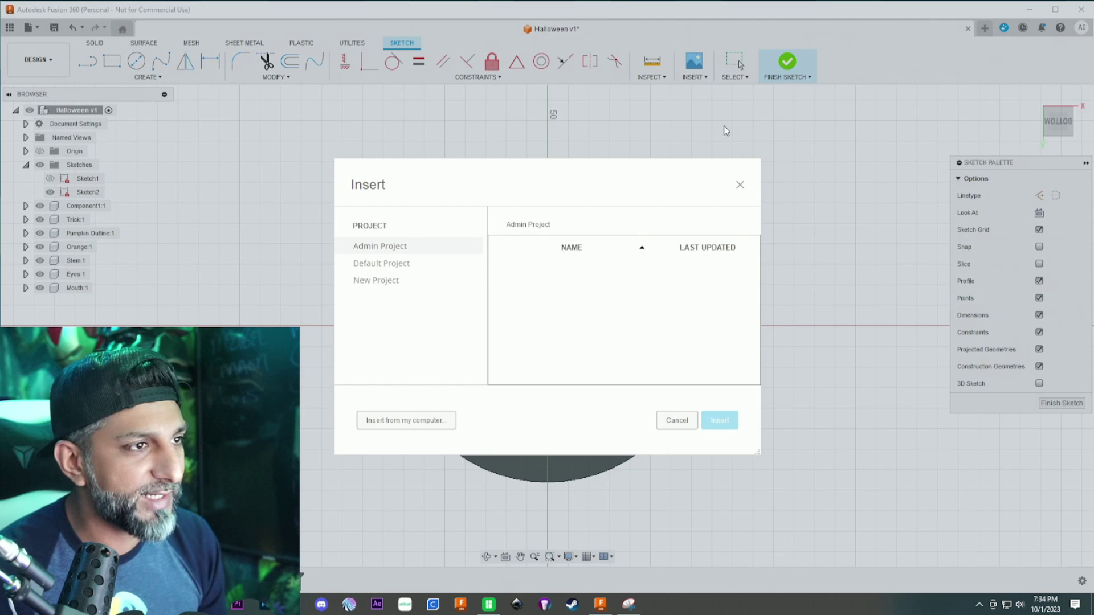
left_click(406, 421)
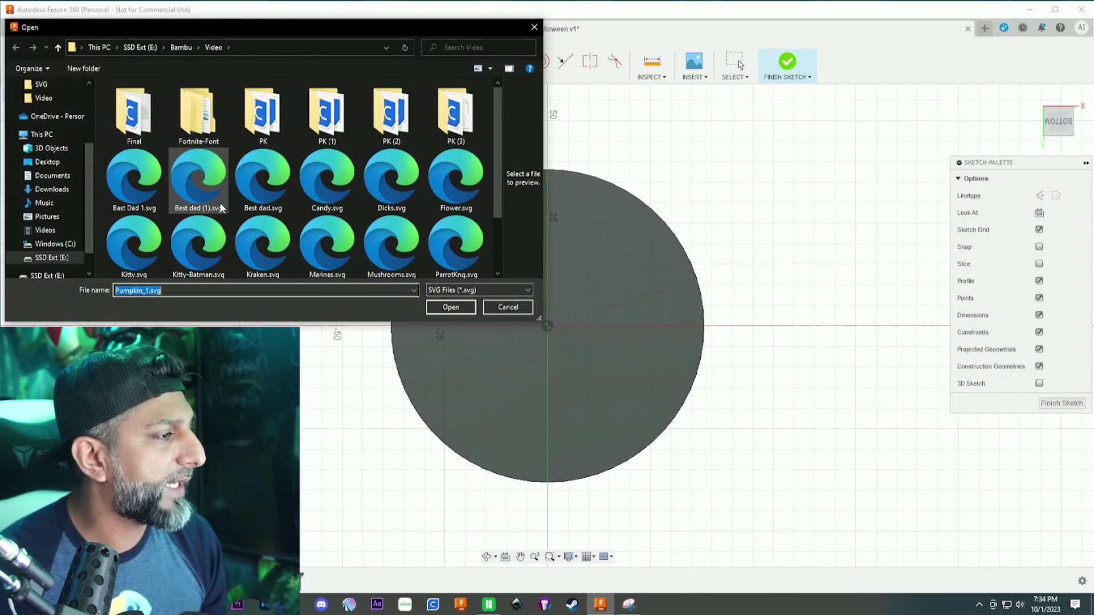
type("ca")
key("Down")
key("Down")
key("Down")
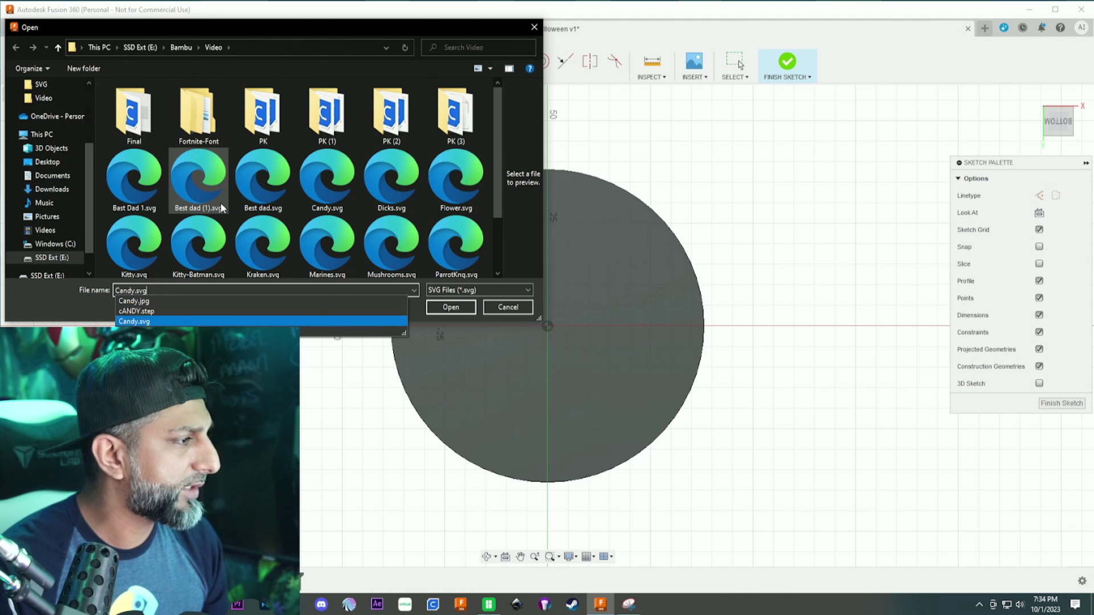
key("Return")
Step: Move the candy artwork onto the disc and scale it down until all three candies fit inside the circle
scroll(466, 303, "down", 2)
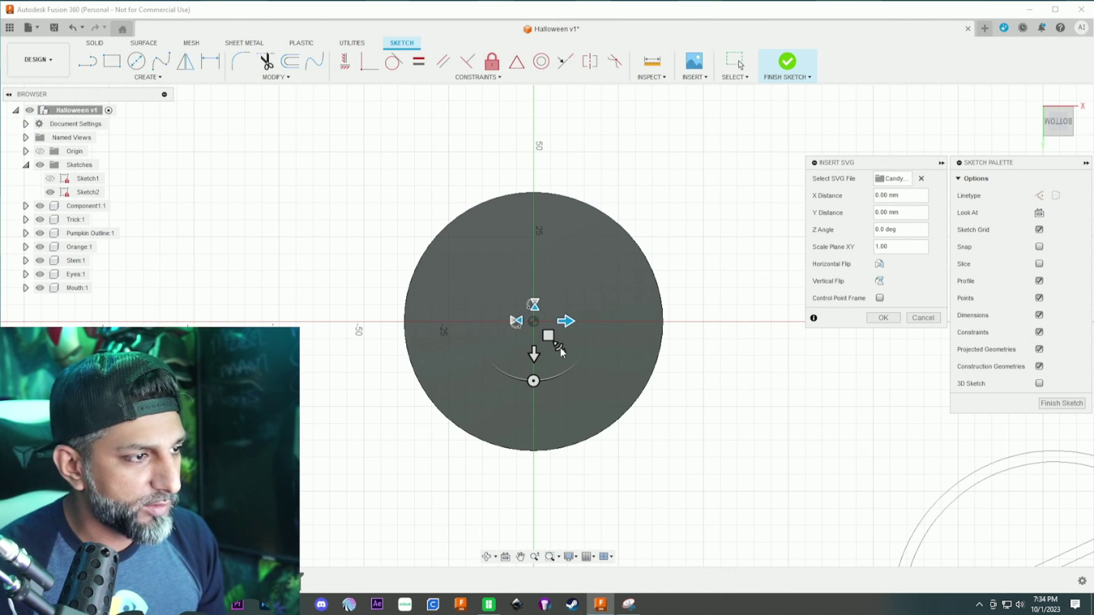
left_click_drag(562, 352, 446, 231)
scroll(475, 277, "down", 2)
middle_click_drag(477, 279, 474, 275)
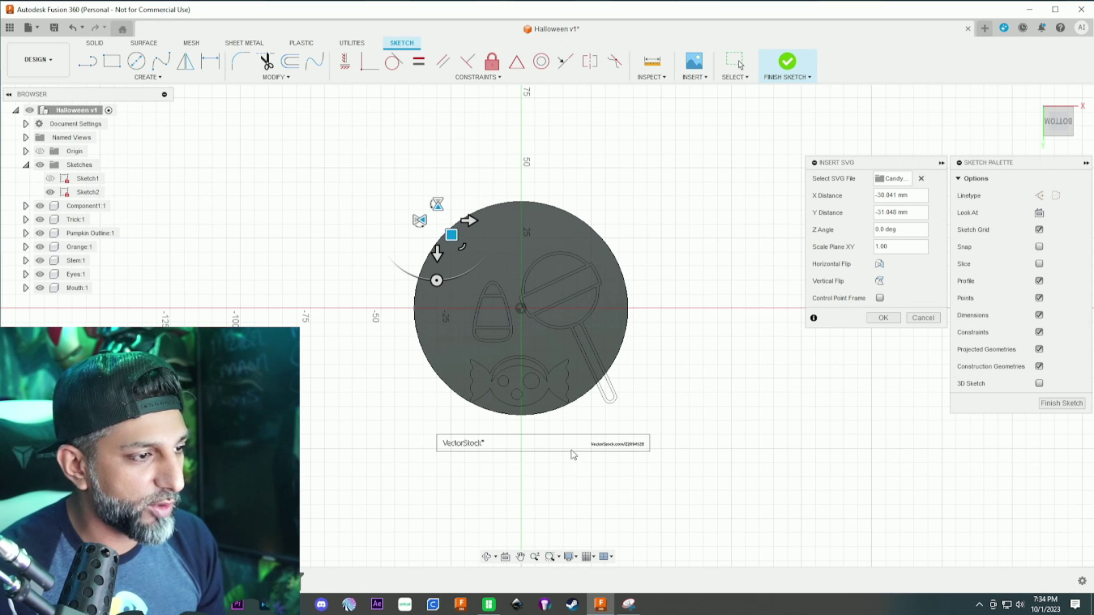
scroll(570, 388, "up", 2)
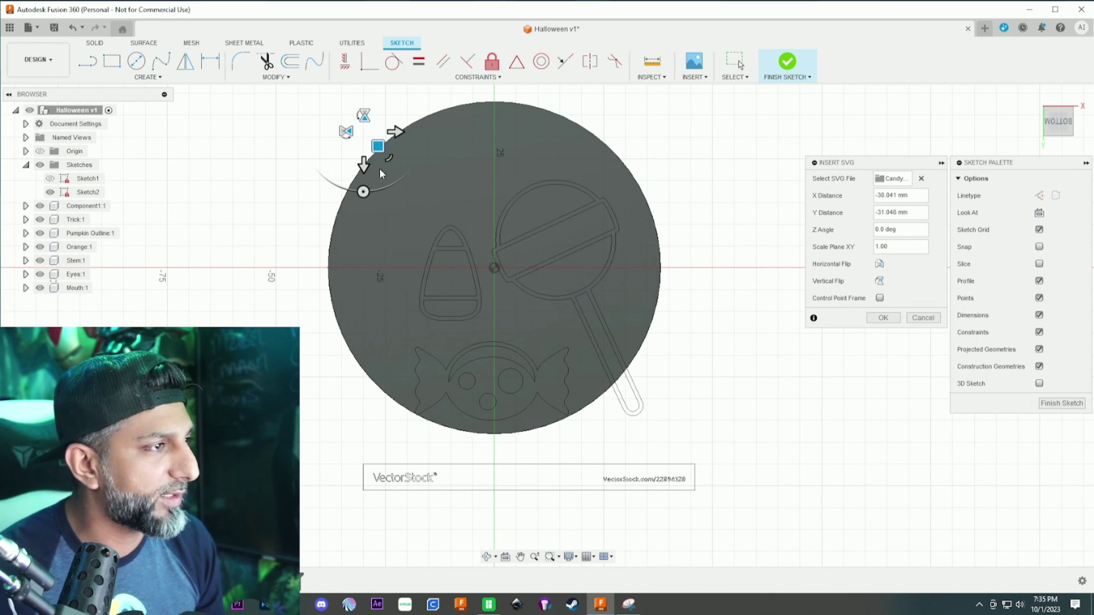
left_click_drag(388, 156, 391, 184)
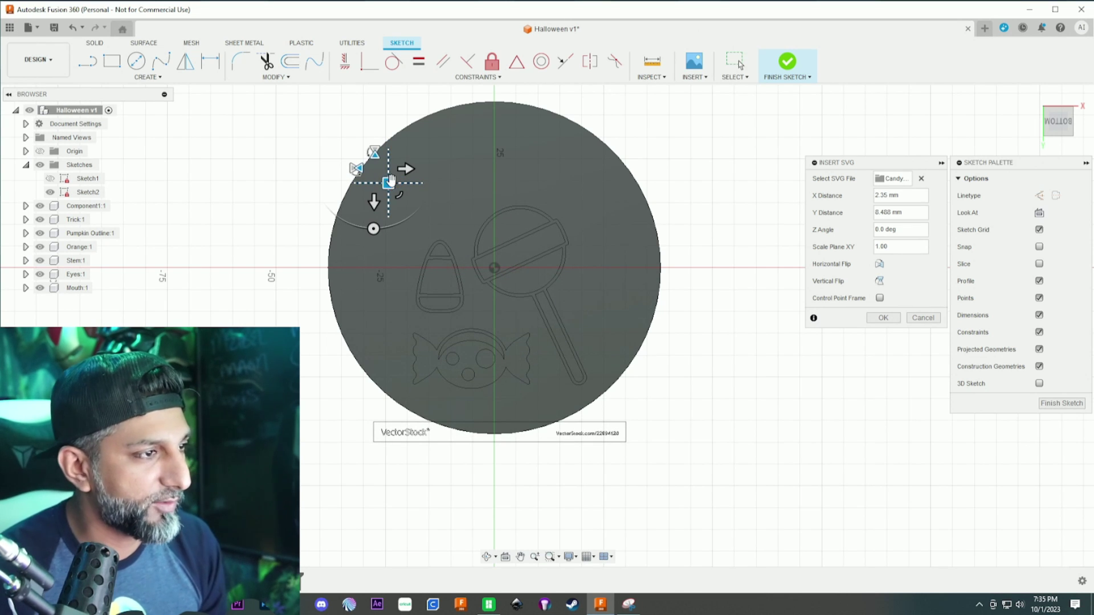
key("Return")
Step: Delete the VectorStock banner frame, web address and logo text below the candies from the sketch
scroll(491, 347, "up", 3)
scroll(474, 431, "up", 2)
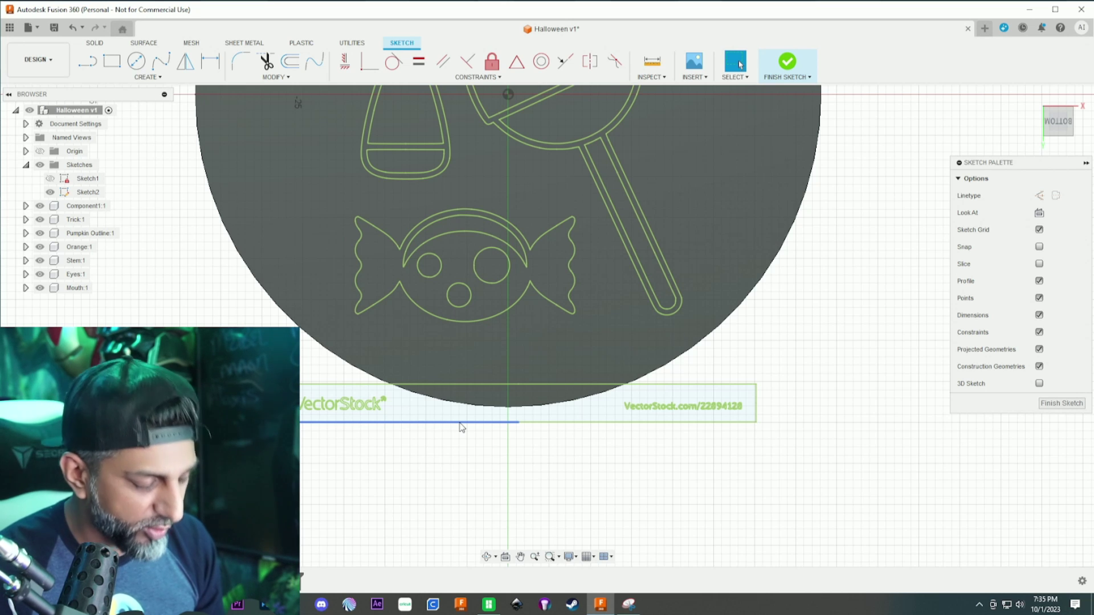
double_click(462, 423)
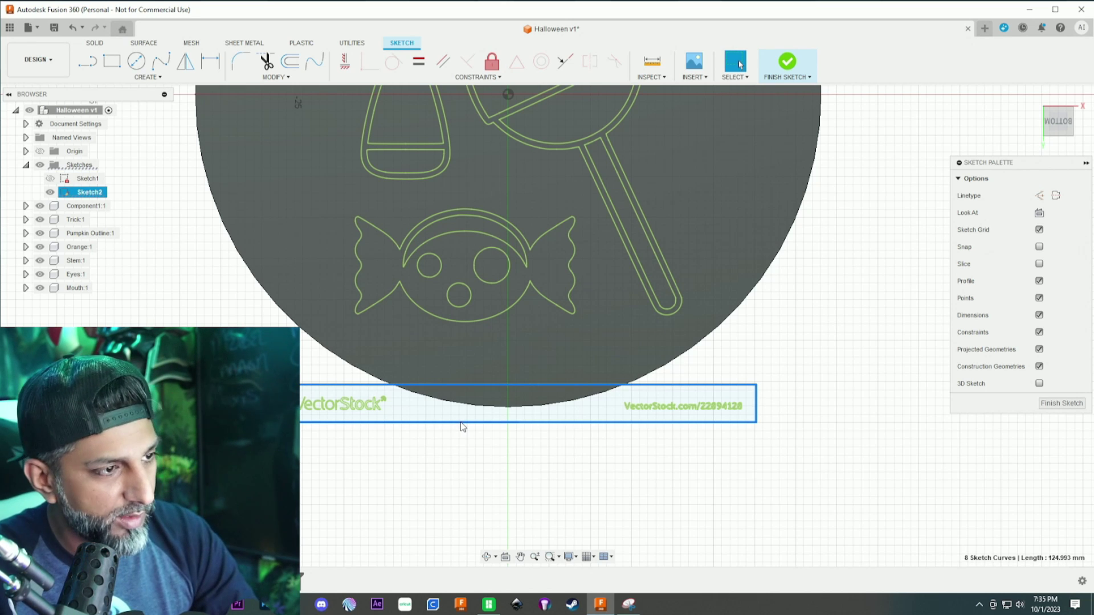
key("Delete")
left_click(627, 403)
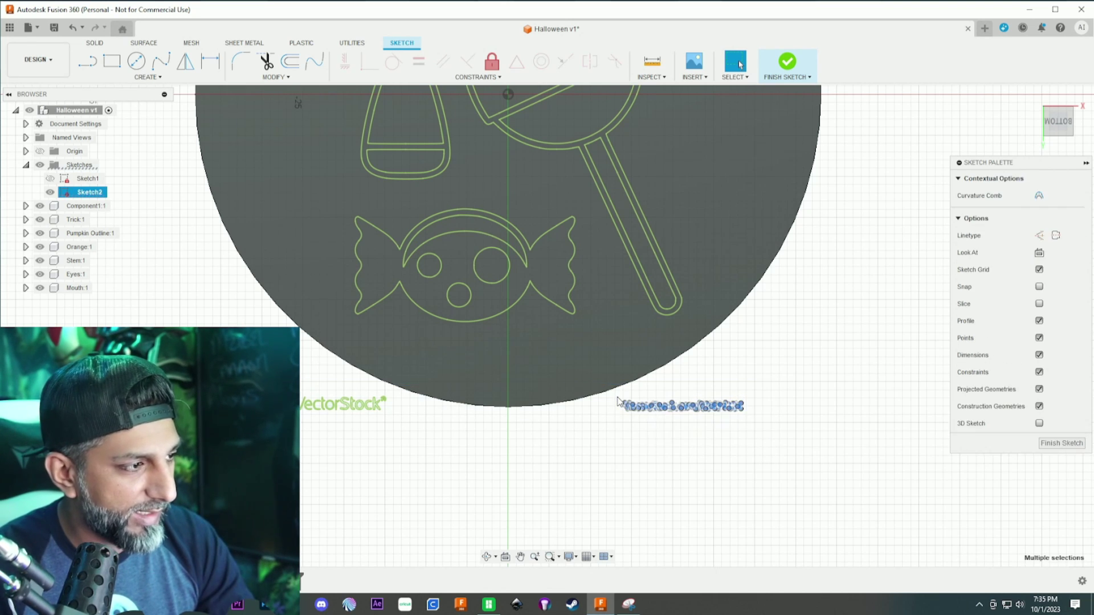
key("Delete")
key("ctrl+a")
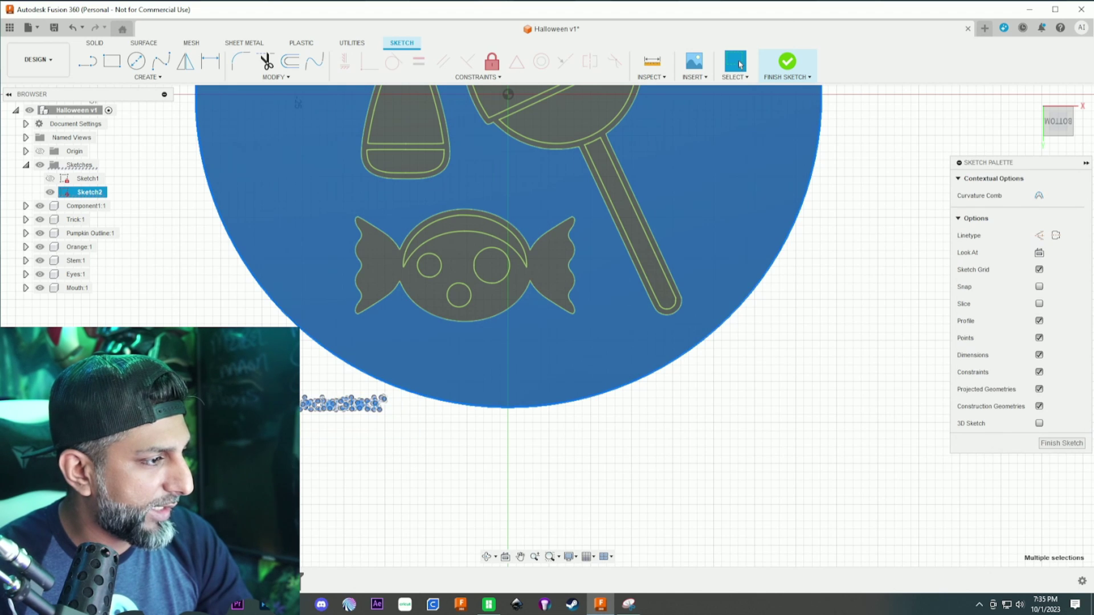
mouse_move(285, 383)
left_mouse_down()
mouse_move(366, 412)
mouse_move(386, 437)
left_mouse_up()
key("Delete")
scroll(387, 438, "down", 6)
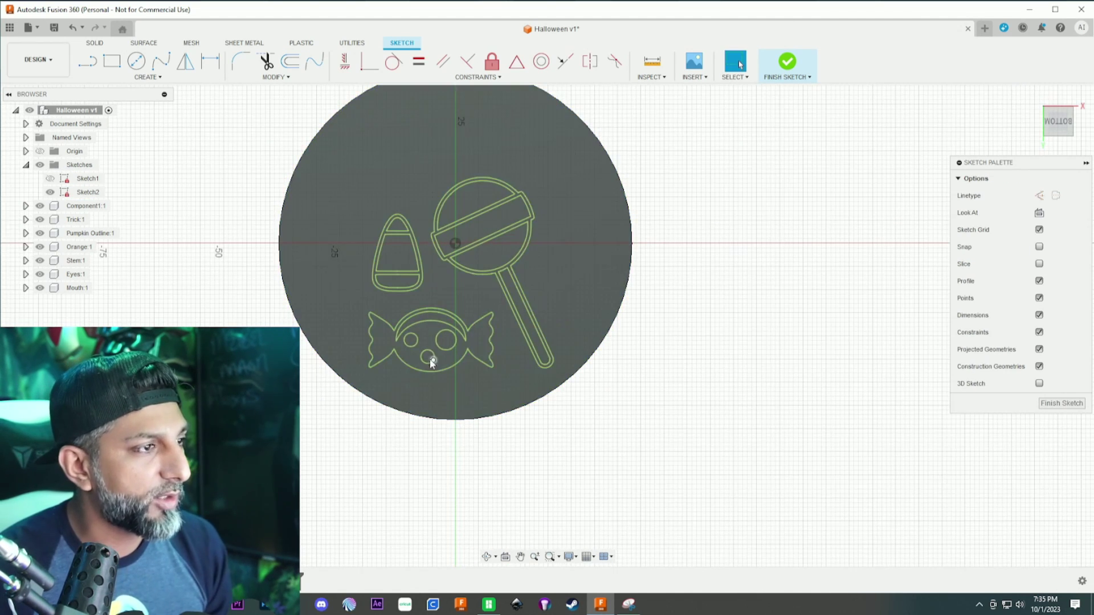
Step: Switch to the browser and set the Google Font to Svg Path text to "Treat"
middle_click_drag(429, 360, 437, 414)
scroll(437, 414, "down", 1)
left_click(545, 216)
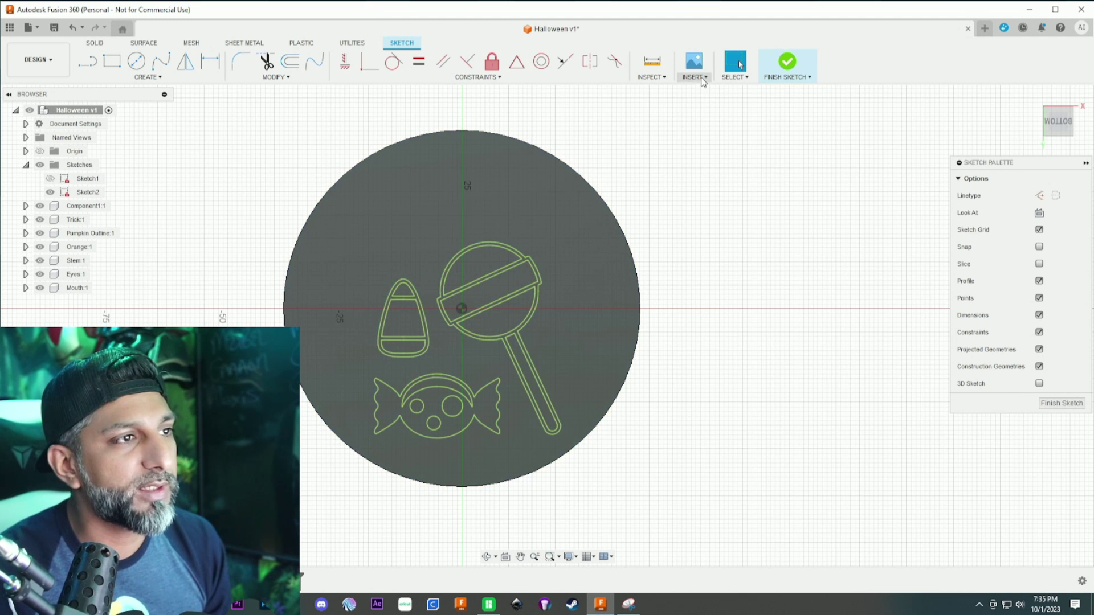
key("alt+Tab")
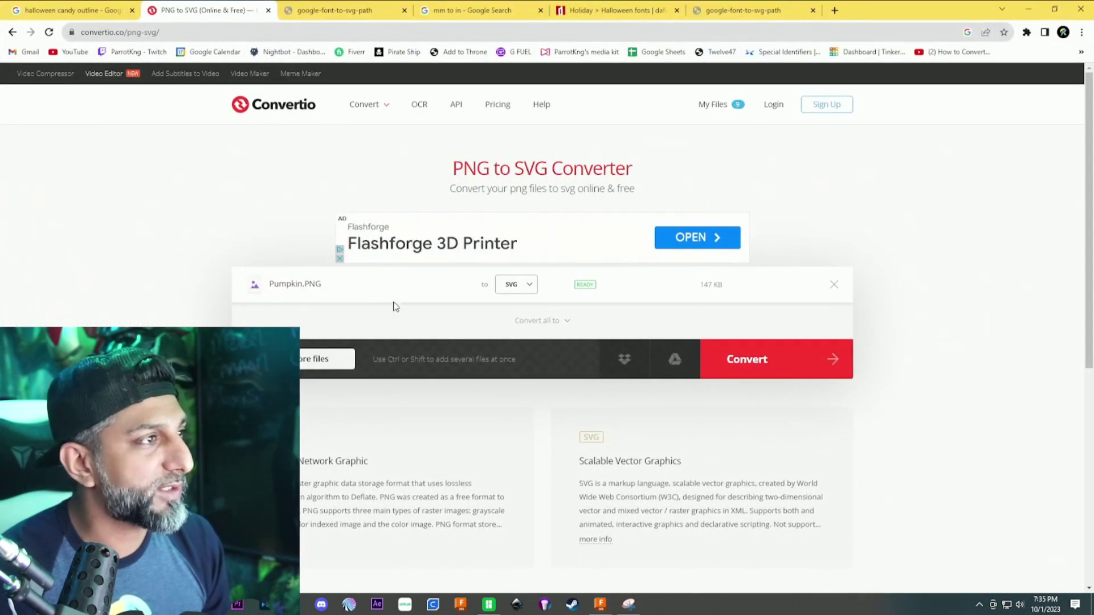
left_click(330, 13)
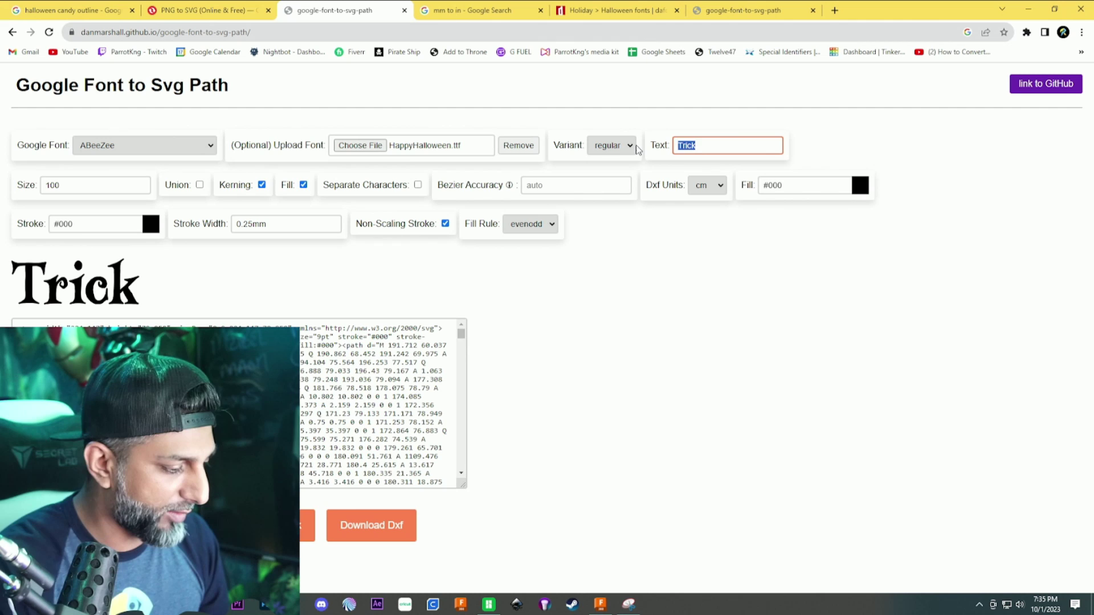
type("Treat")
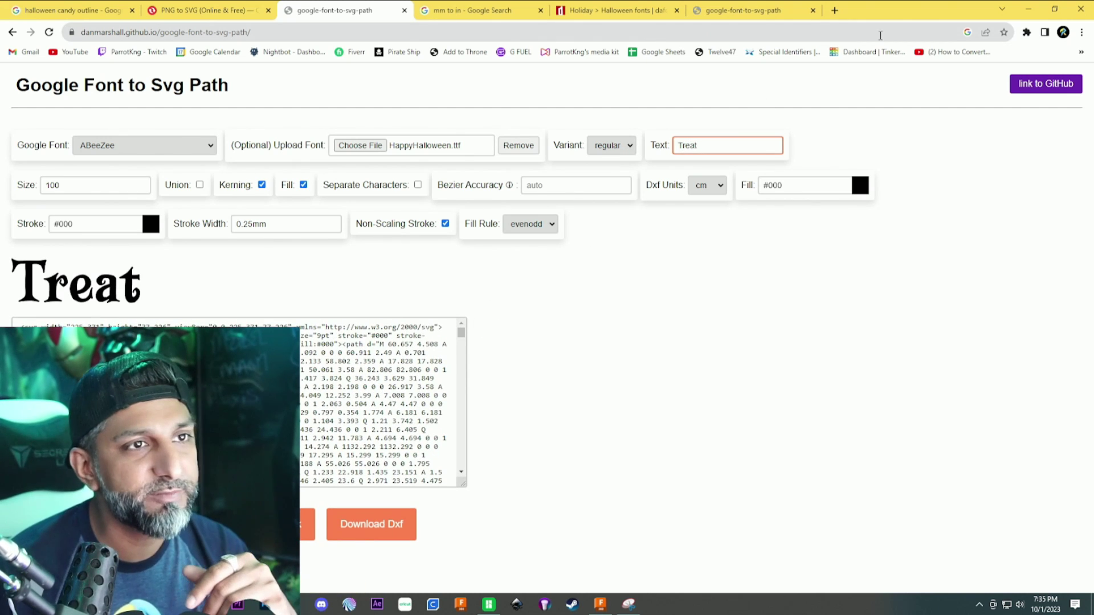
Step: Return to Fusion 360 and insert the Treat SVG file from the computer into the sketch
key("alt+Tab")
left_click(697, 73)
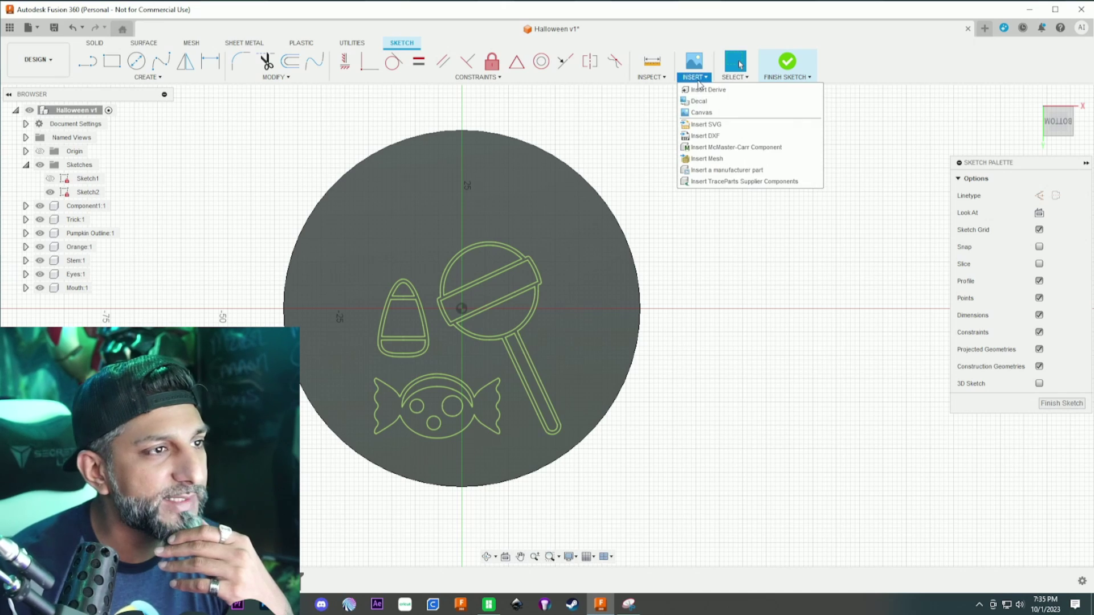
left_click(714, 129)
left_click(402, 419)
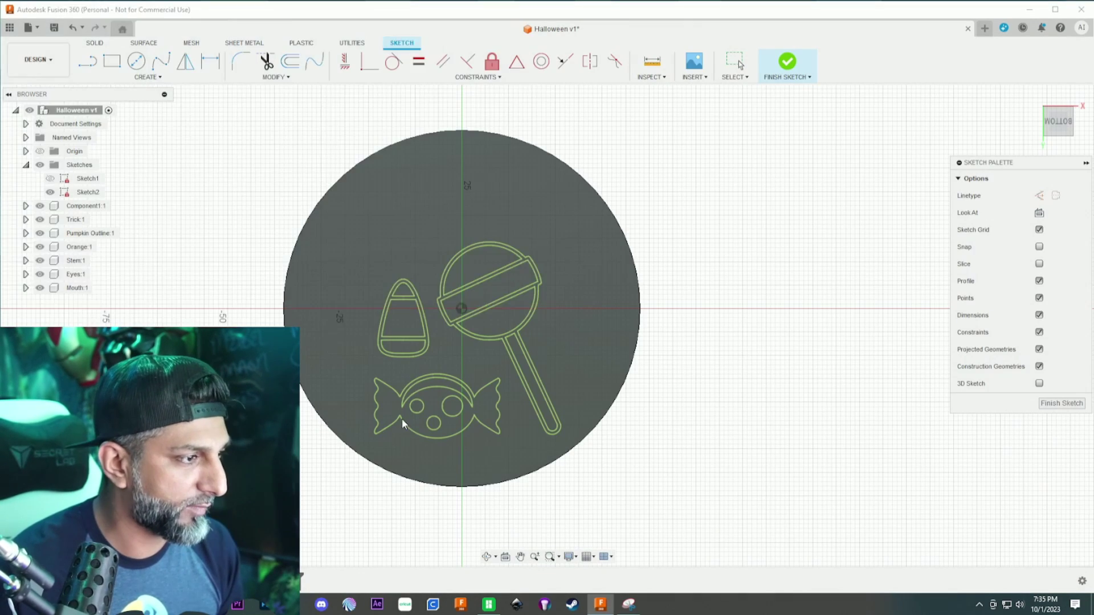
type("Tre")
key("Down")
key("Return")
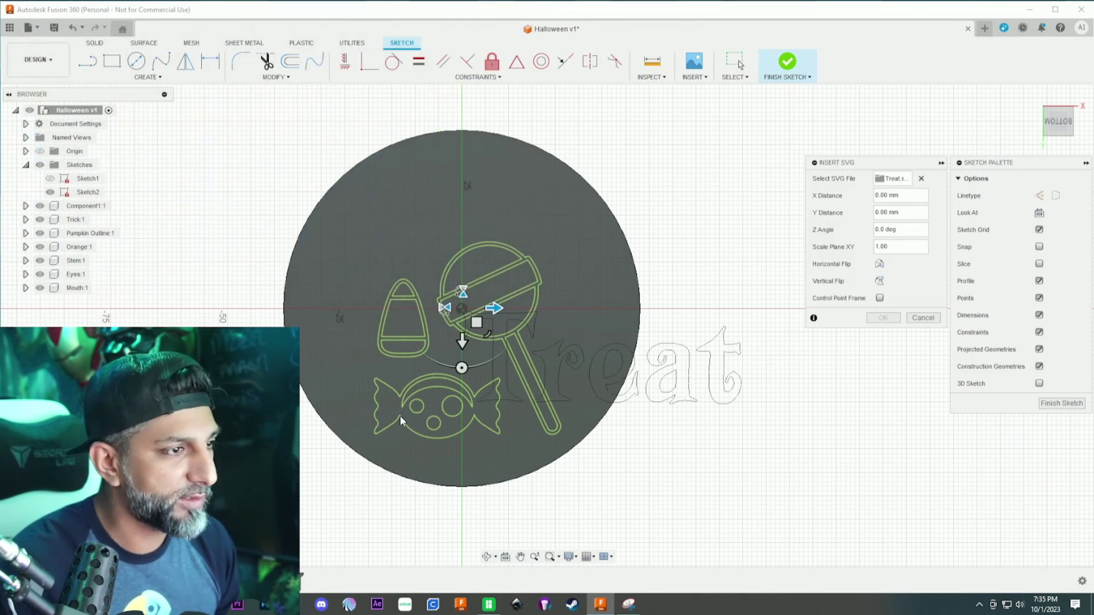
Step: Place the "Treat" lettering above the candies and scale it down to fit within the disc
left_click_drag(483, 326, 382, 180)
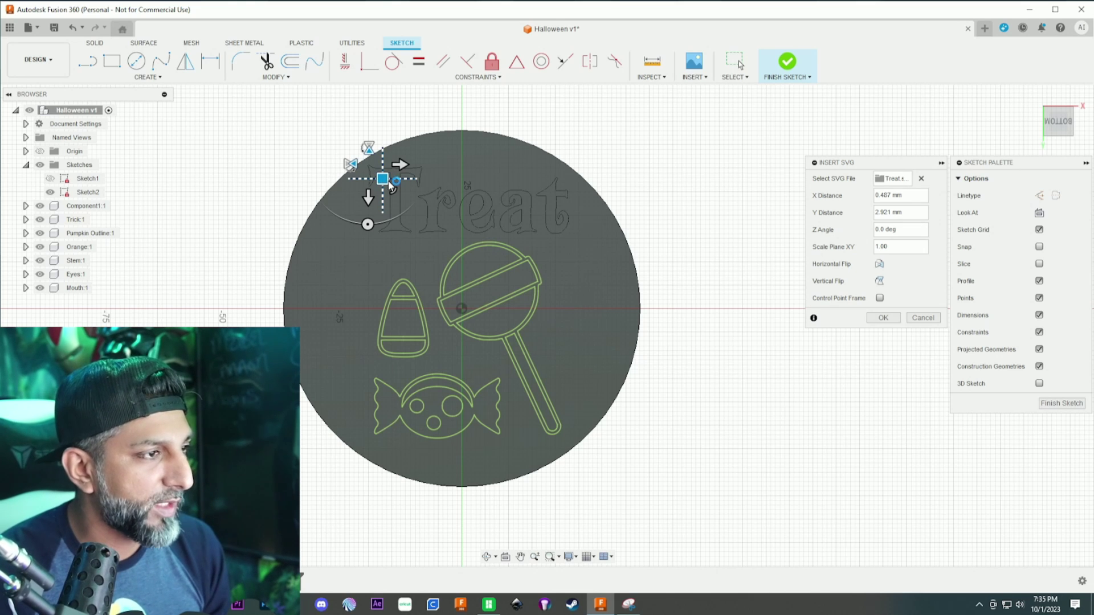
key("Return")
scroll(485, 215, "up", 1)
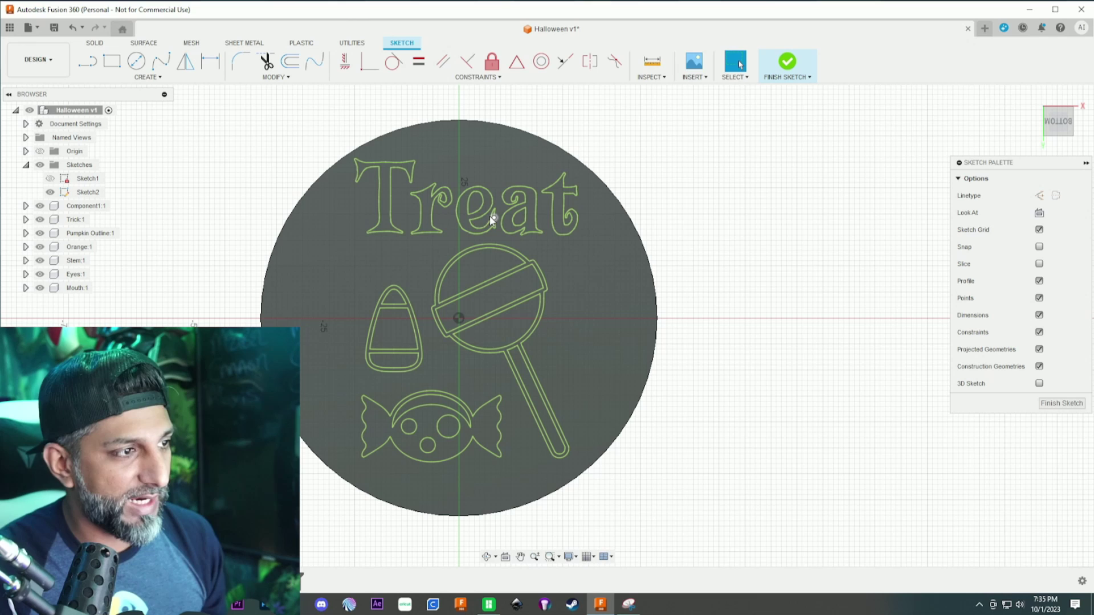
scroll(480, 166, "up", 1)
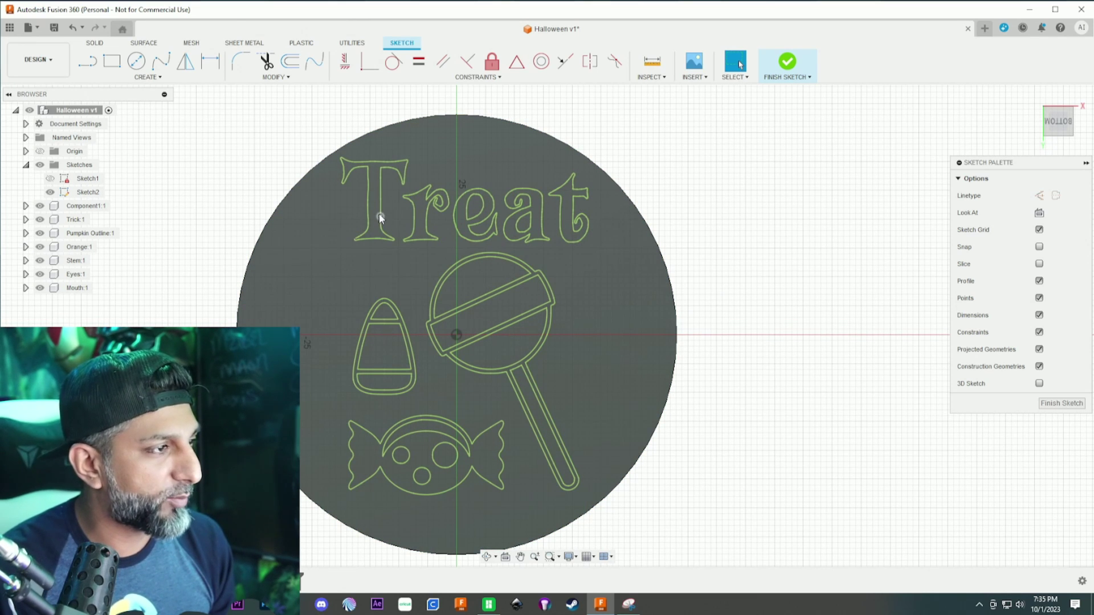
Step: Extrude the five letters of "Treat" by 1 mm as a new component
key("e")
left_click(374, 193)
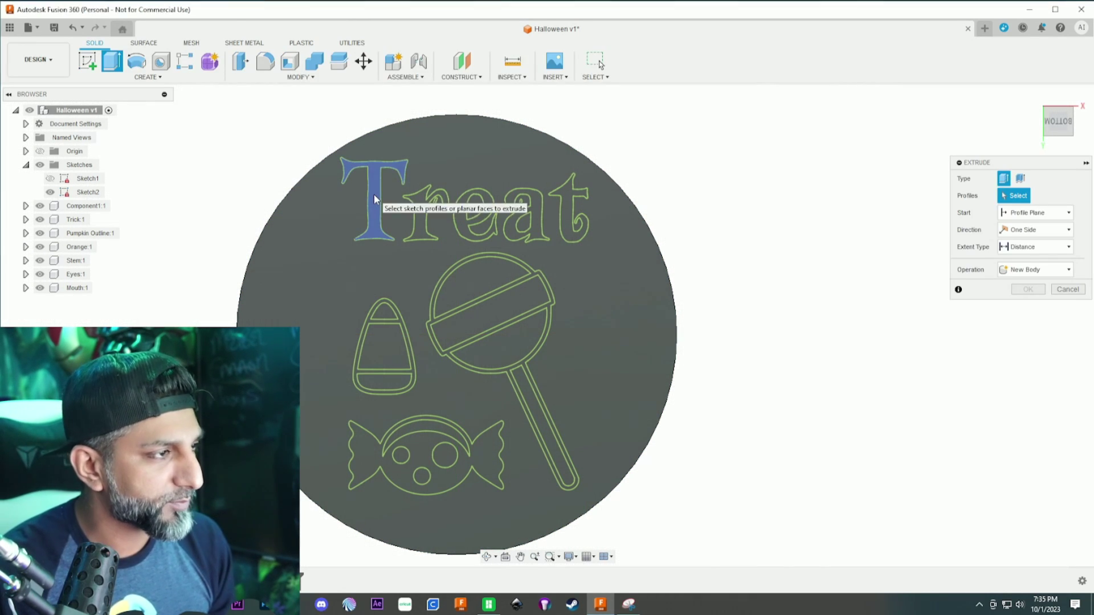
left_click(426, 216)
left_click(481, 200)
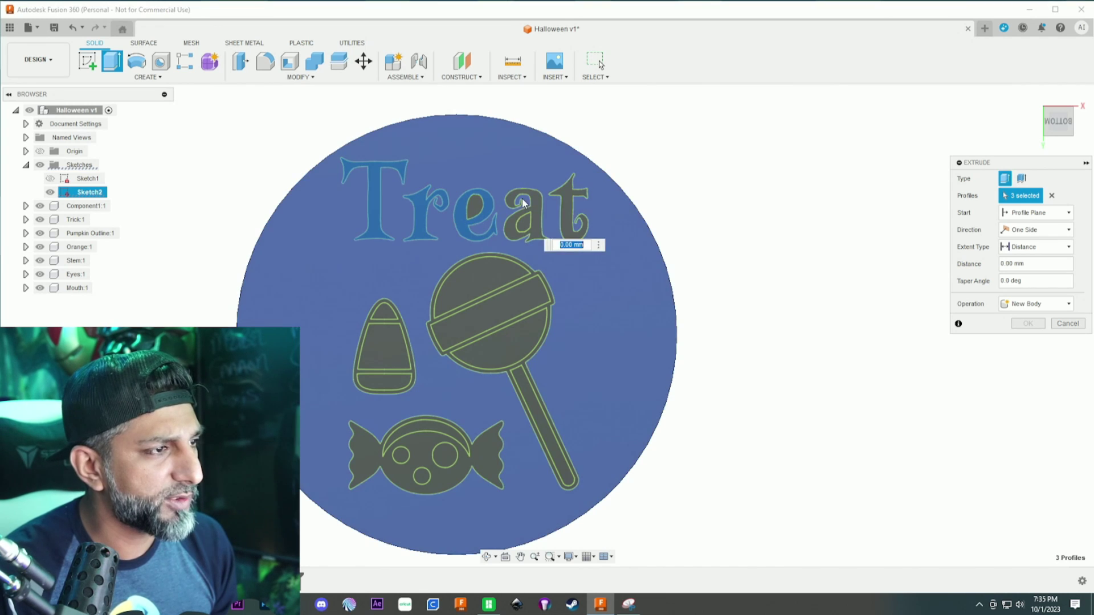
left_click(511, 203)
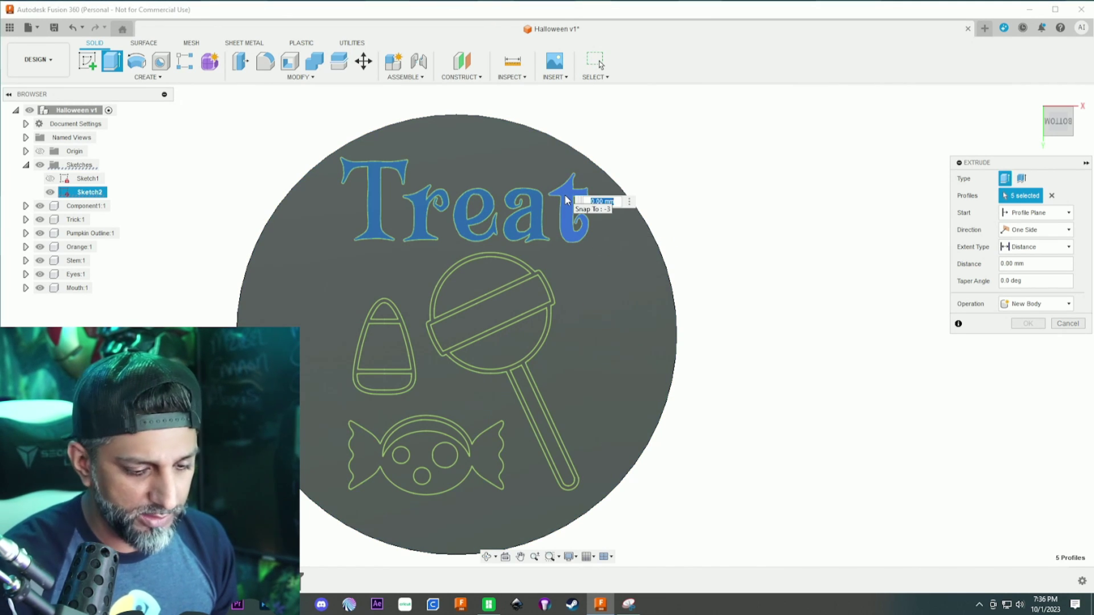
type("1")
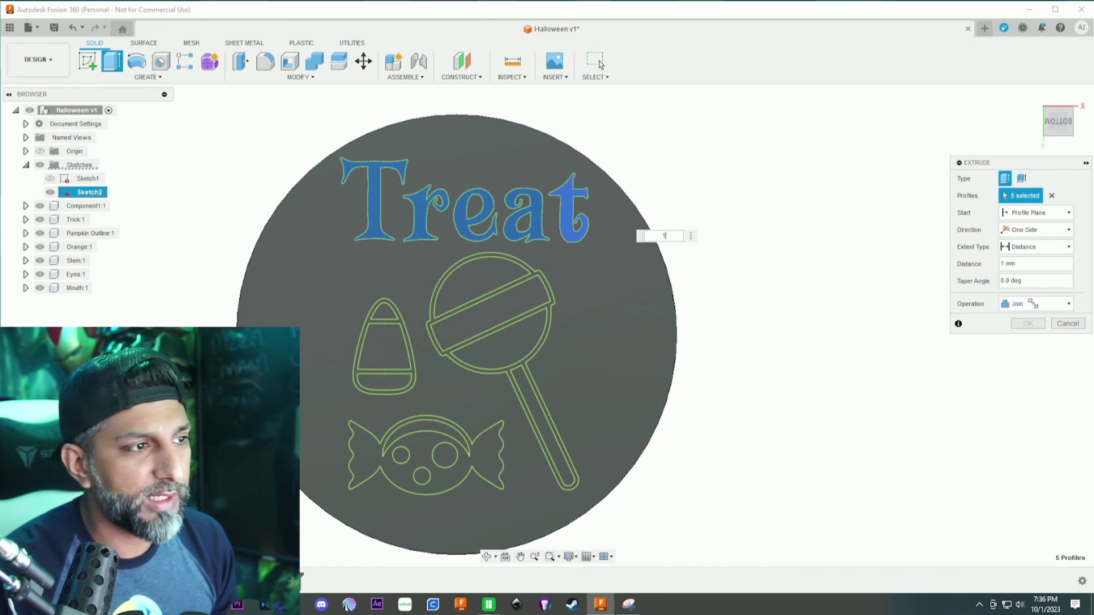
left_click(1035, 304)
left_click(1034, 367)
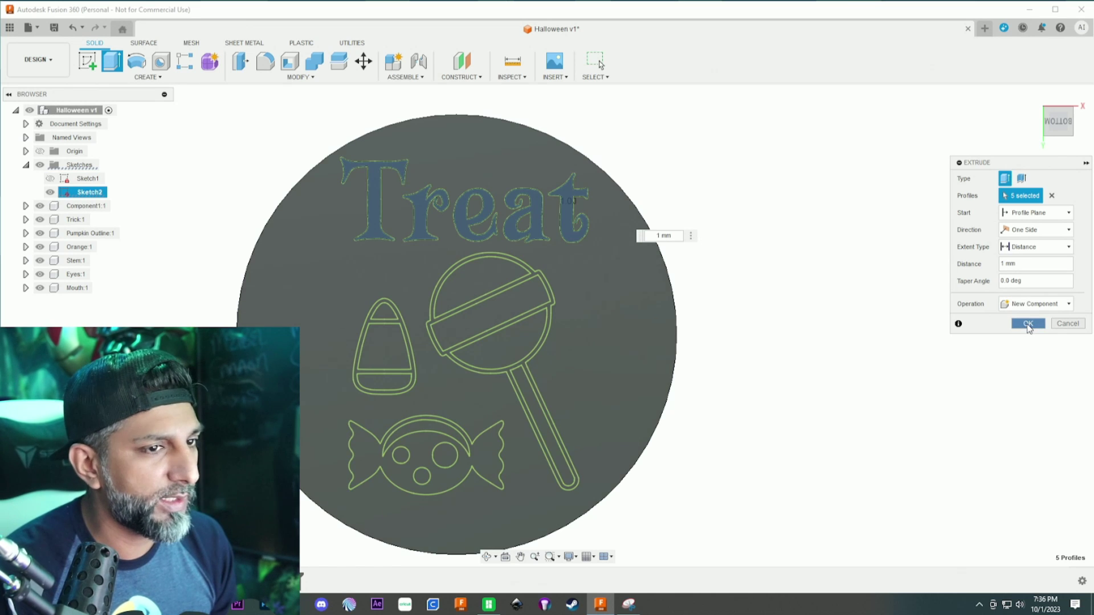
left_click(1028, 324)
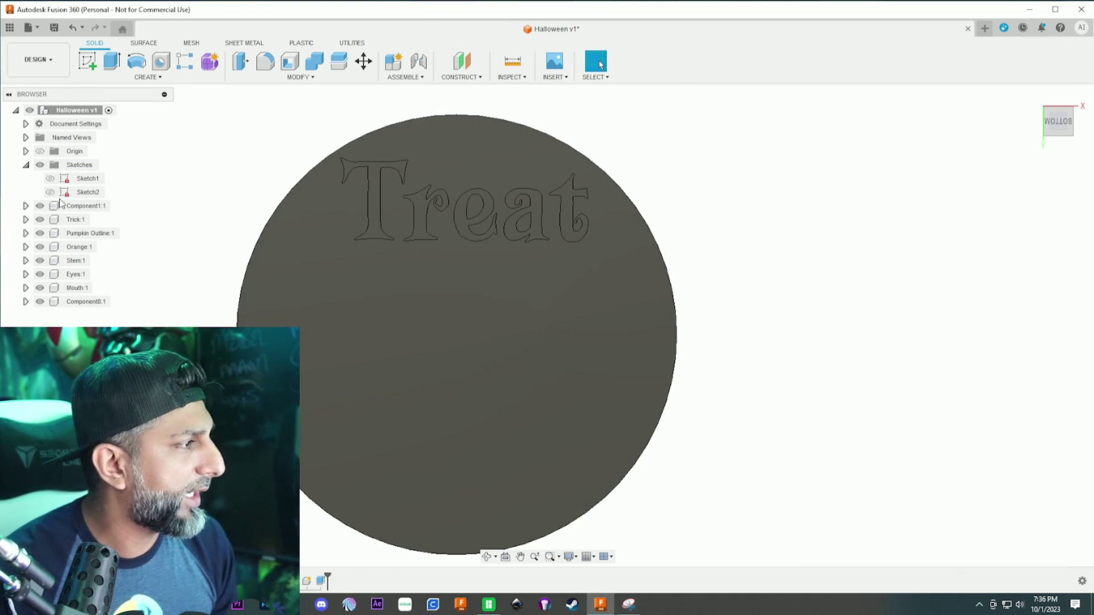
Step: Show the hidden Sketch2 with the candy outlines on the back of the disc
left_click(50, 192)
scroll(414, 336, "up", 1)
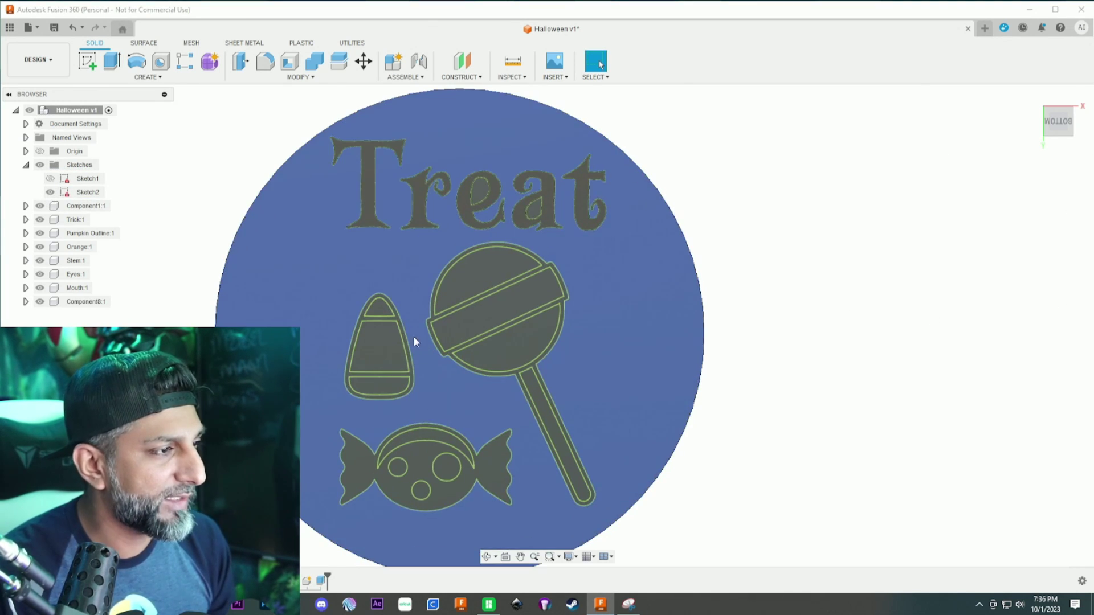
scroll(397, 326, "down", 1)
scroll(398, 326, "up", 1)
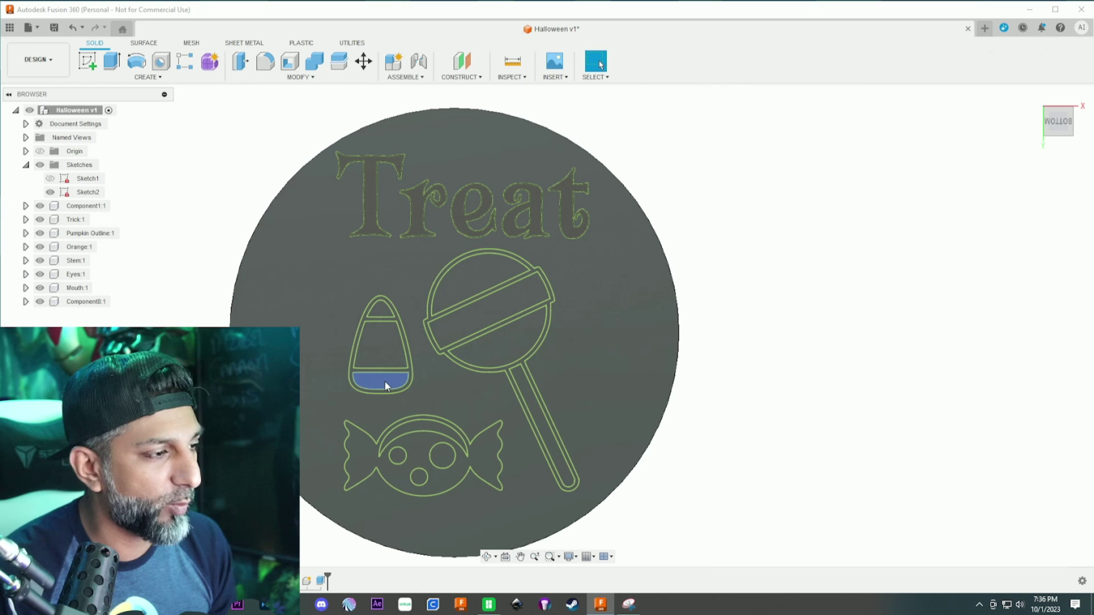
Step: Extrude the black outline profiles of the candy corn and the lollipop together by 1 mm as a new component
scroll(408, 370, "up", 2)
scroll(408, 369, "up", 2)
left_click(409, 358)
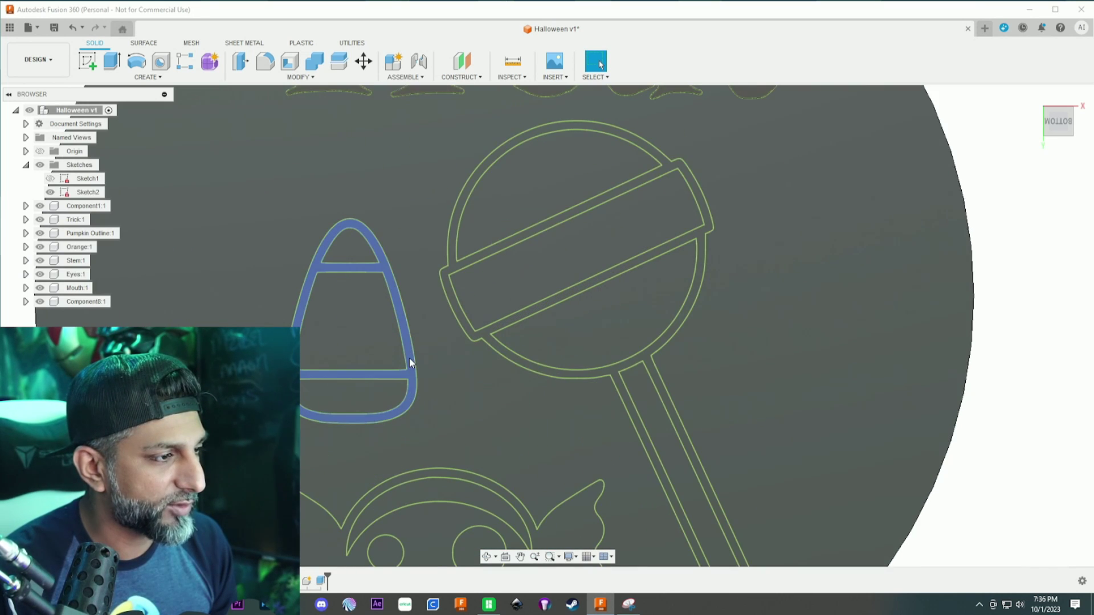
key("e")
scroll(410, 362, "down", 2)
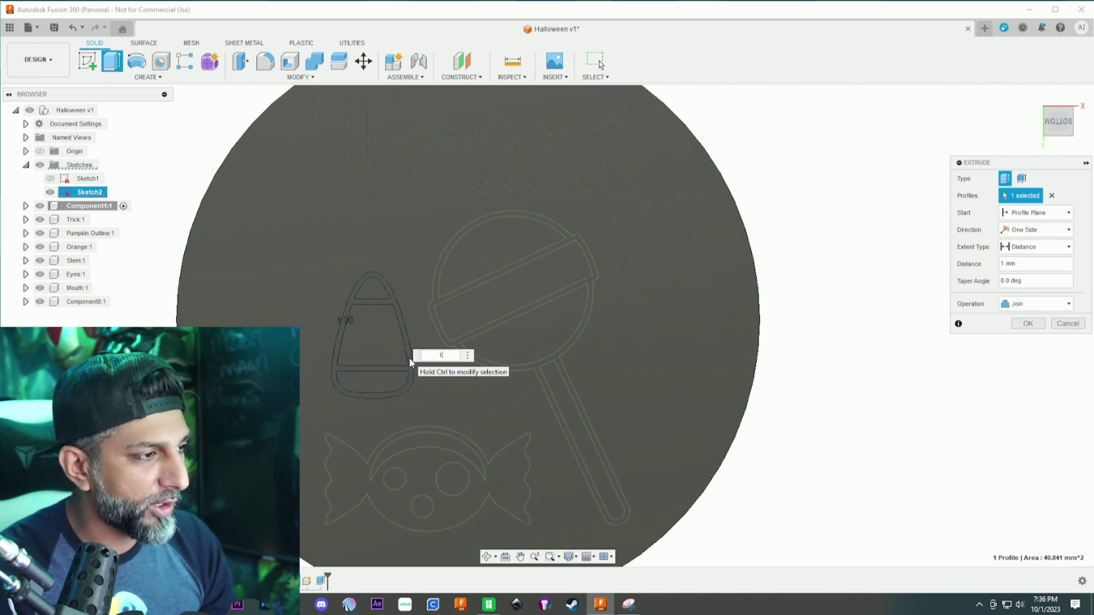
left_click(1031, 311)
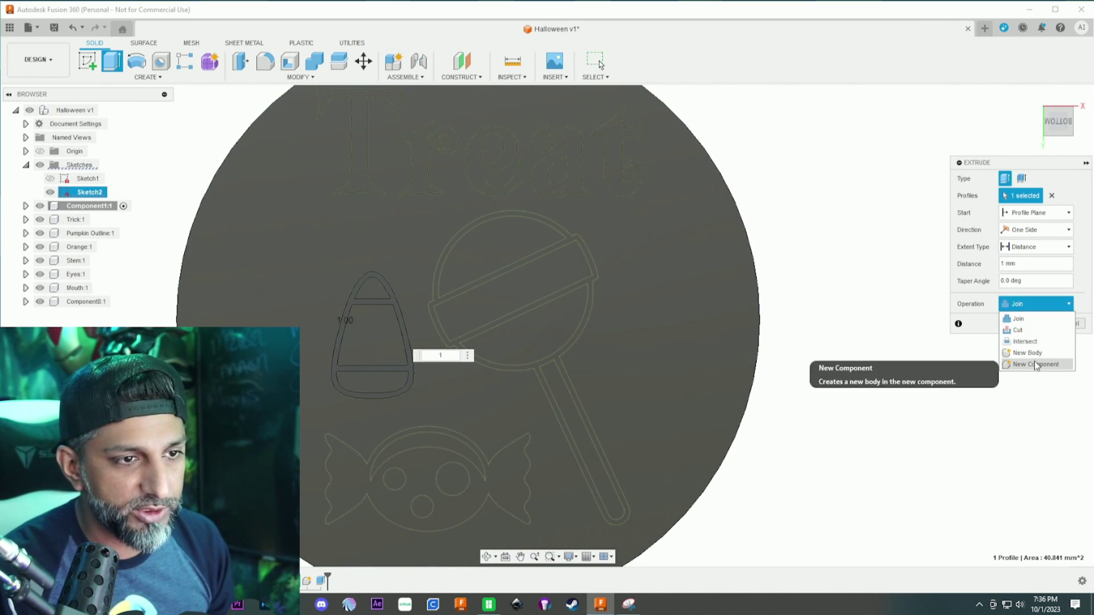
left_click(1034, 360)
left_click(595, 271)
left_click(594, 272)
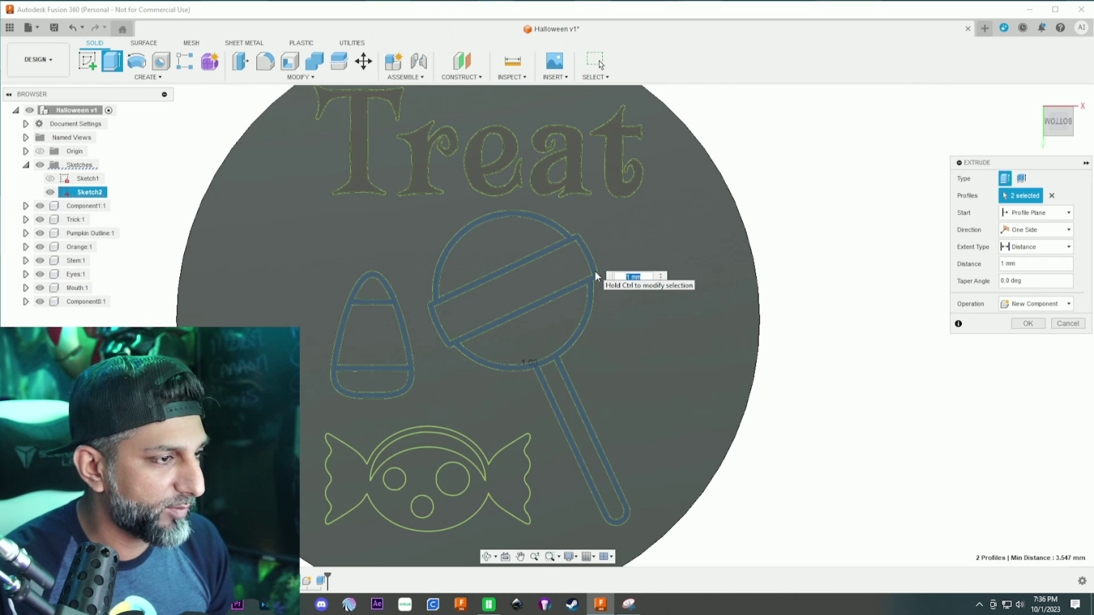
scroll(595, 271, "down", 2)
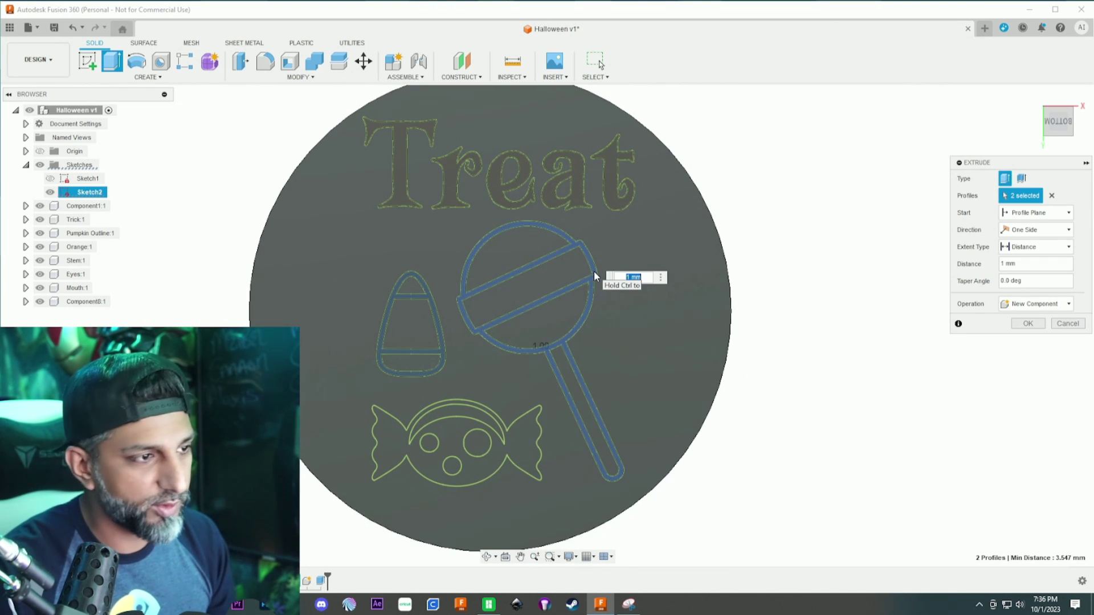
key("Return")
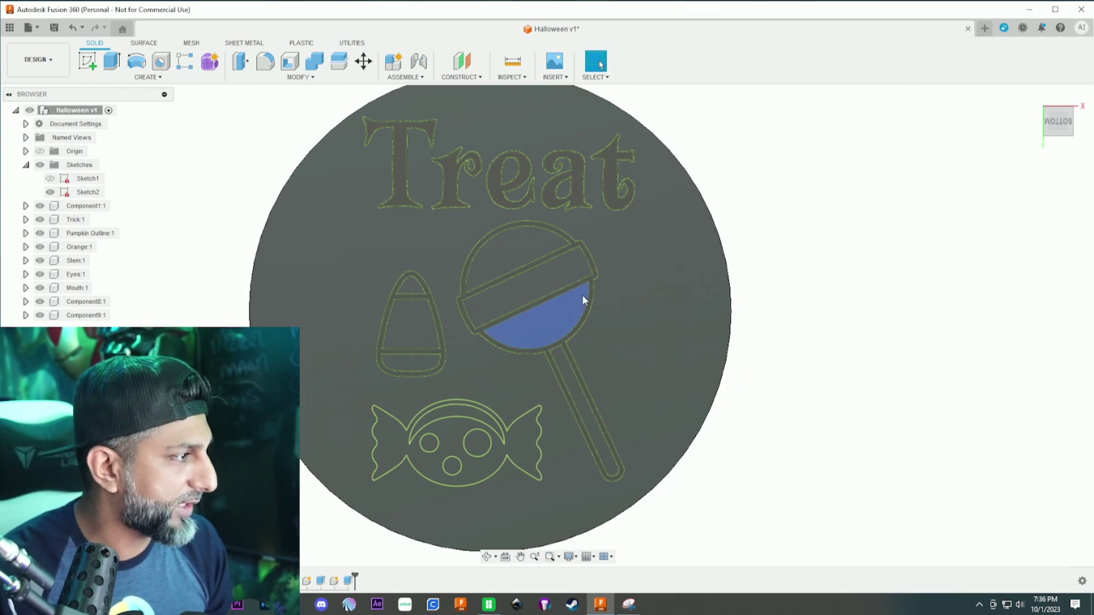
Step: Rename the lettering component as Treat and the candy outline component as Black Outline
right_click(85, 302)
left_click(138, 236)
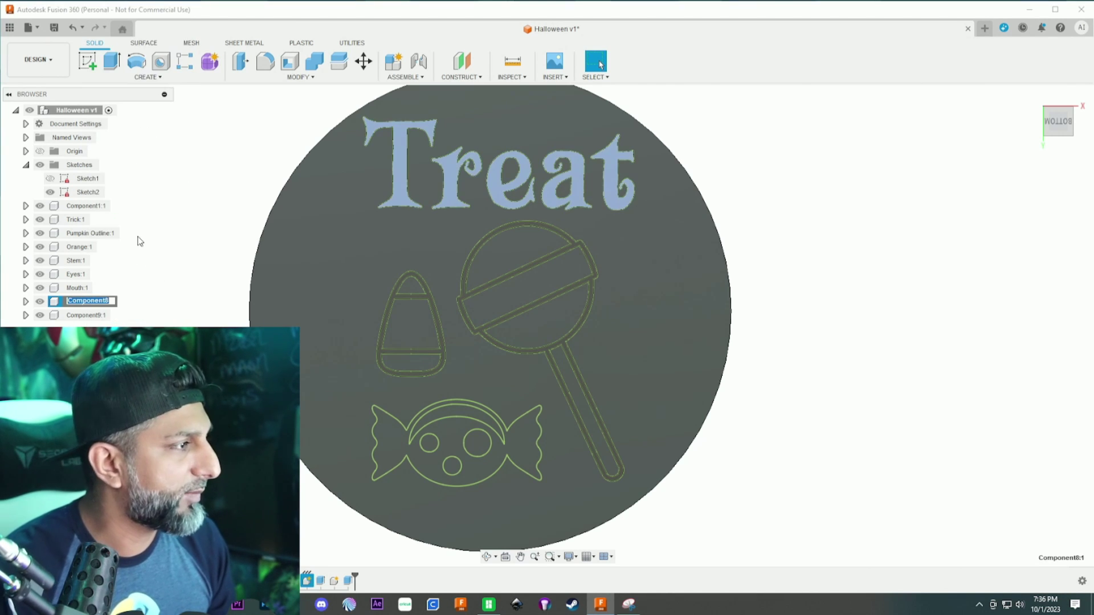
type("Treat:1")
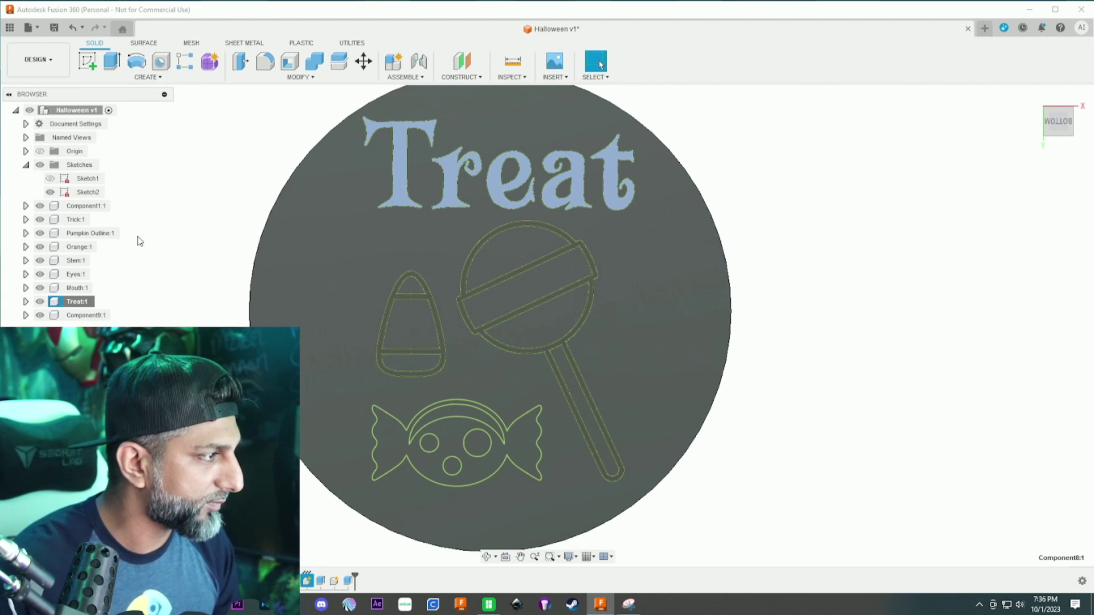
right_click(88, 315)
left_click(133, 239)
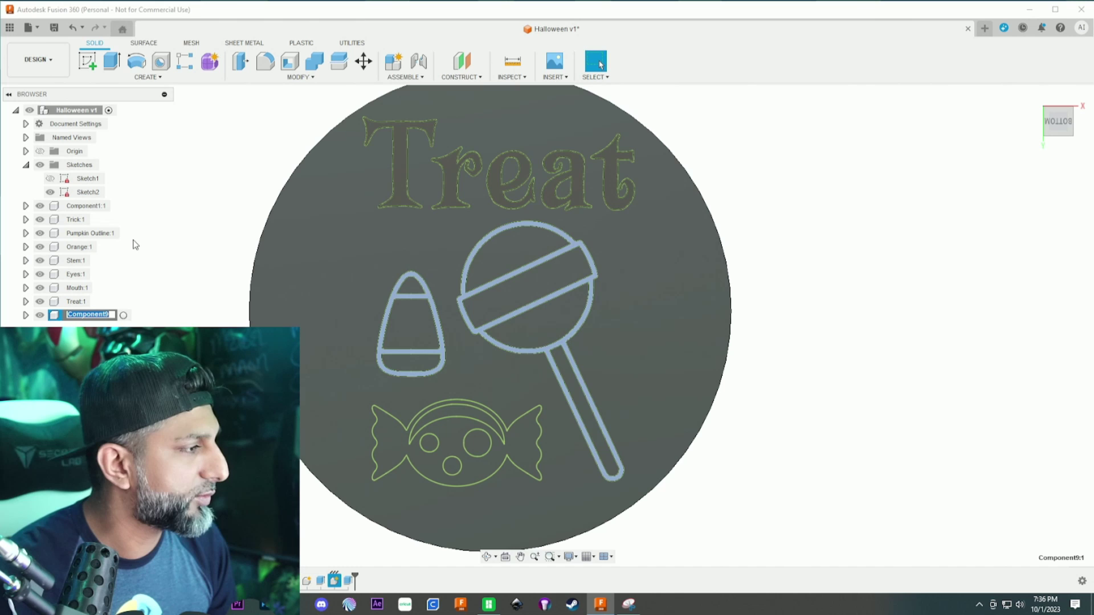
type("Black Out")
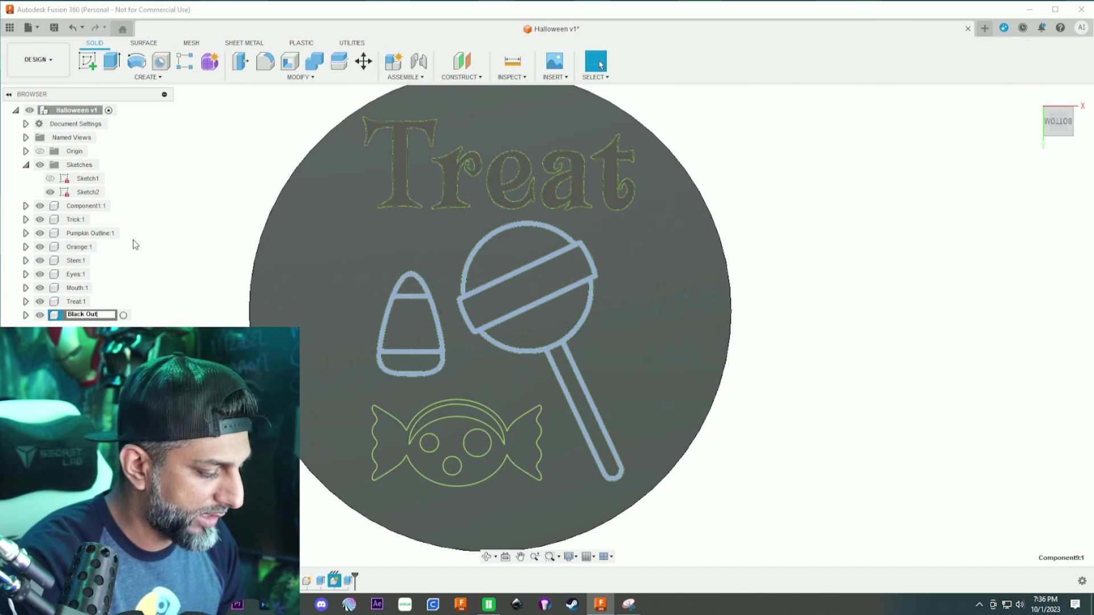
type("line")
key("Return")
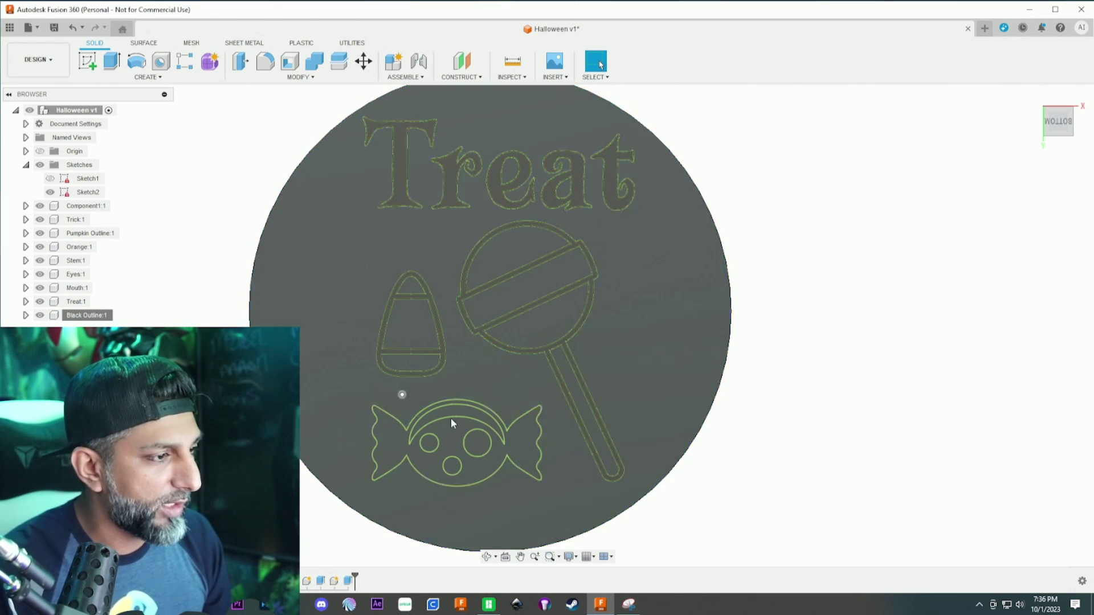
Step: Delete the crescent-shaped highlight curves from the wrapped candy in the sketch
scroll(459, 426, "up", 3)
double_click(456, 411)
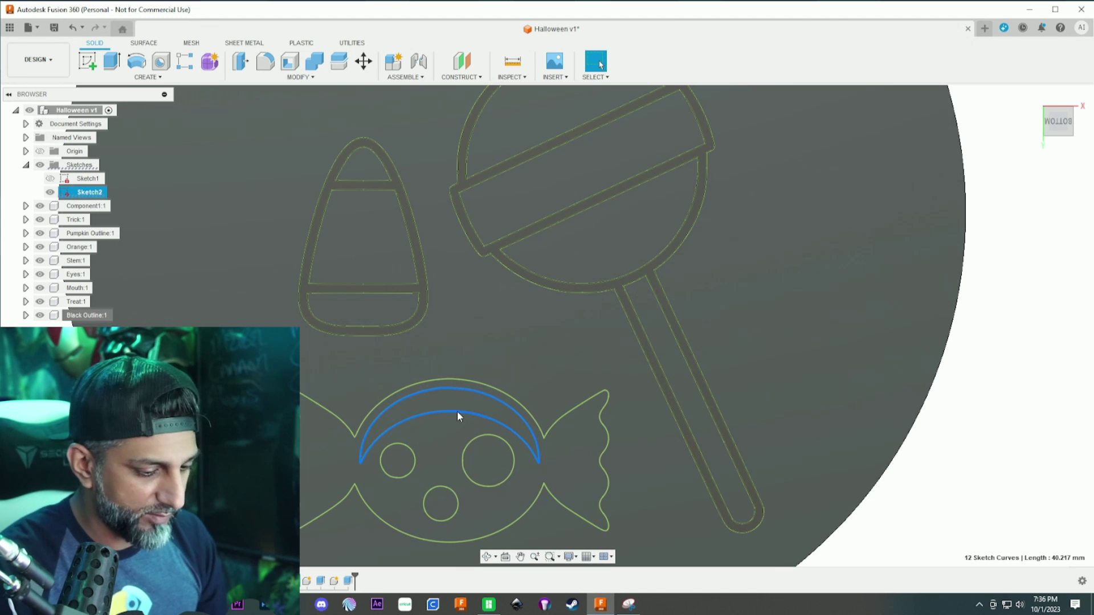
key("Delete")
scroll(475, 420, "down", 3)
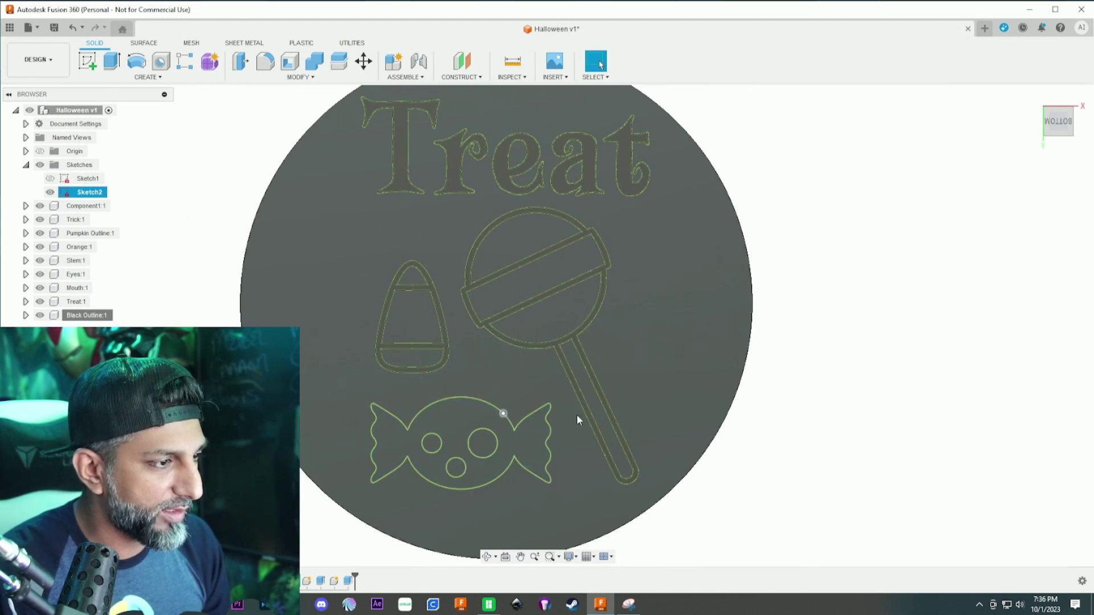
scroll(862, 406, "down", 3)
scroll(792, 379, "up", 3)
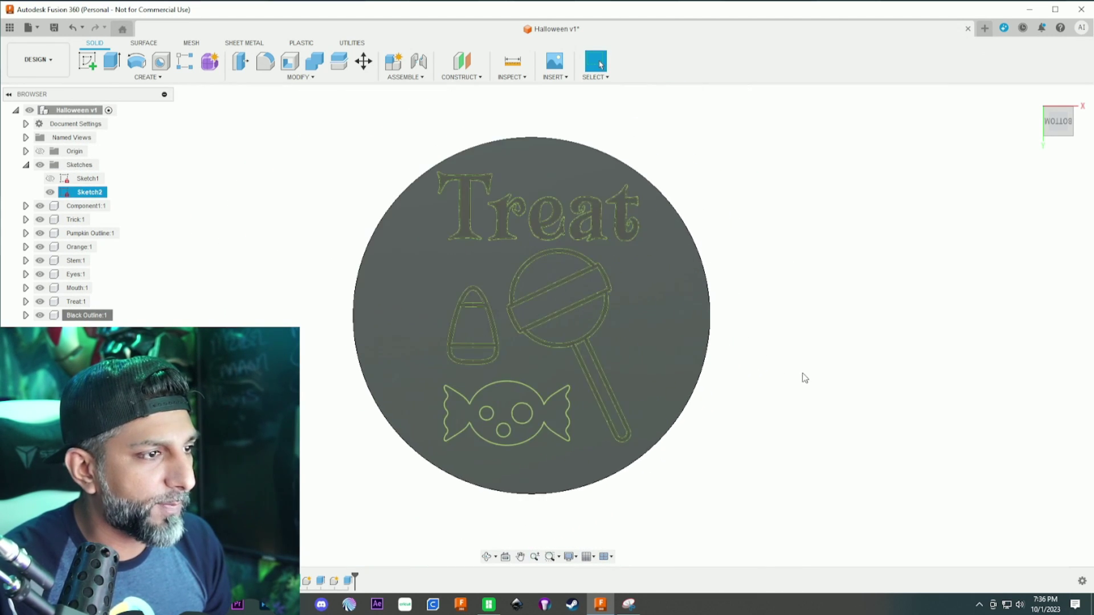
Step: Extrude the candy corn's tip section by 1 mm as a new component and rename that component
scroll(618, 340, "up", 2)
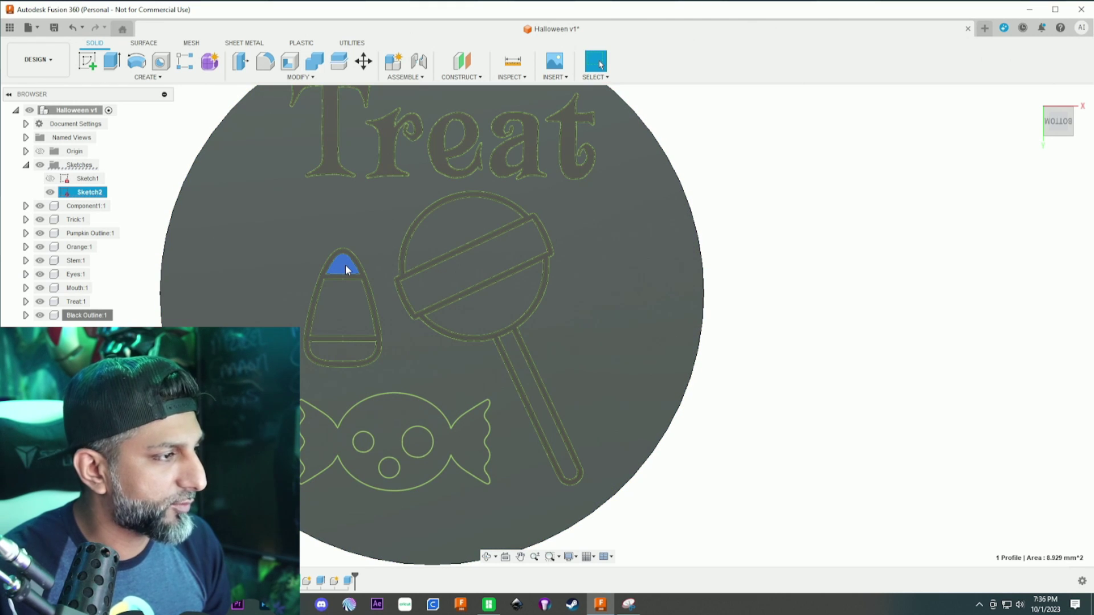
key("e")
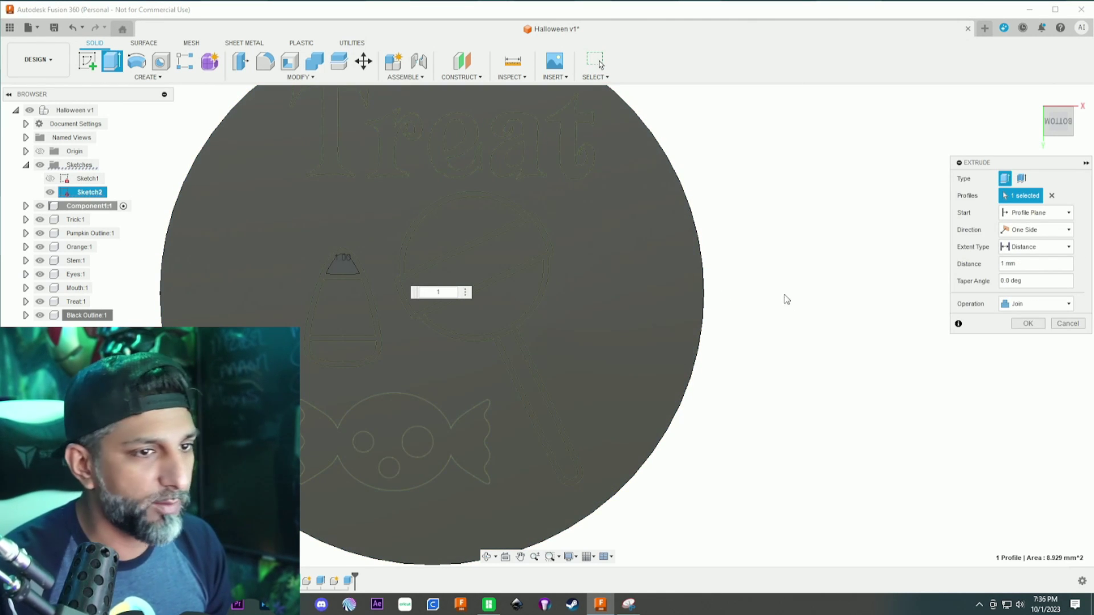
left_click(1037, 303)
left_click(1027, 353)
left_click(1037, 304)
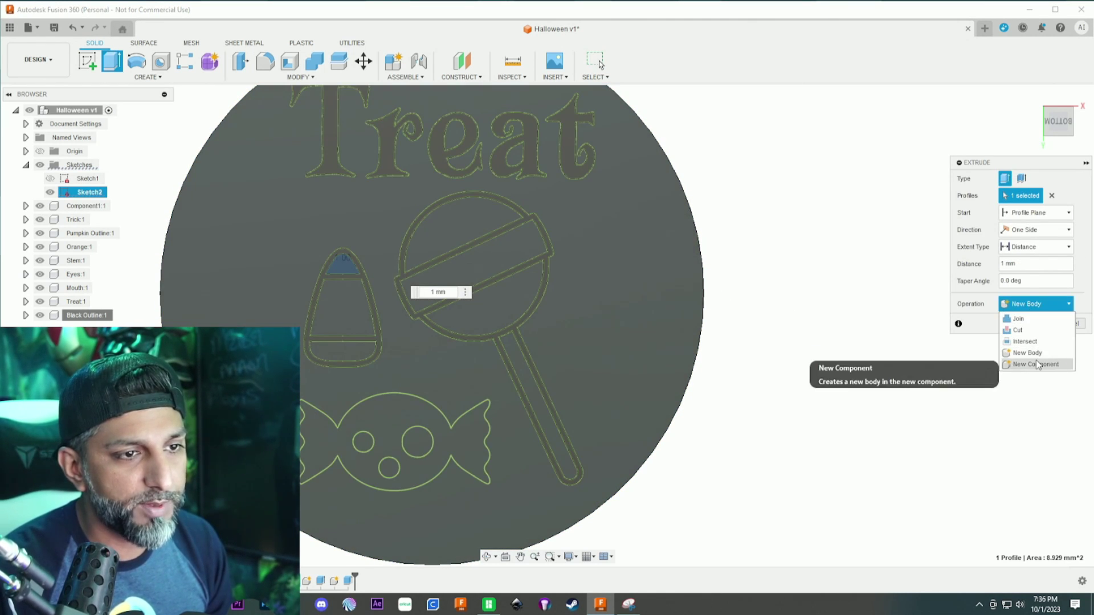
left_click(1037, 365)
left_click(1049, 323)
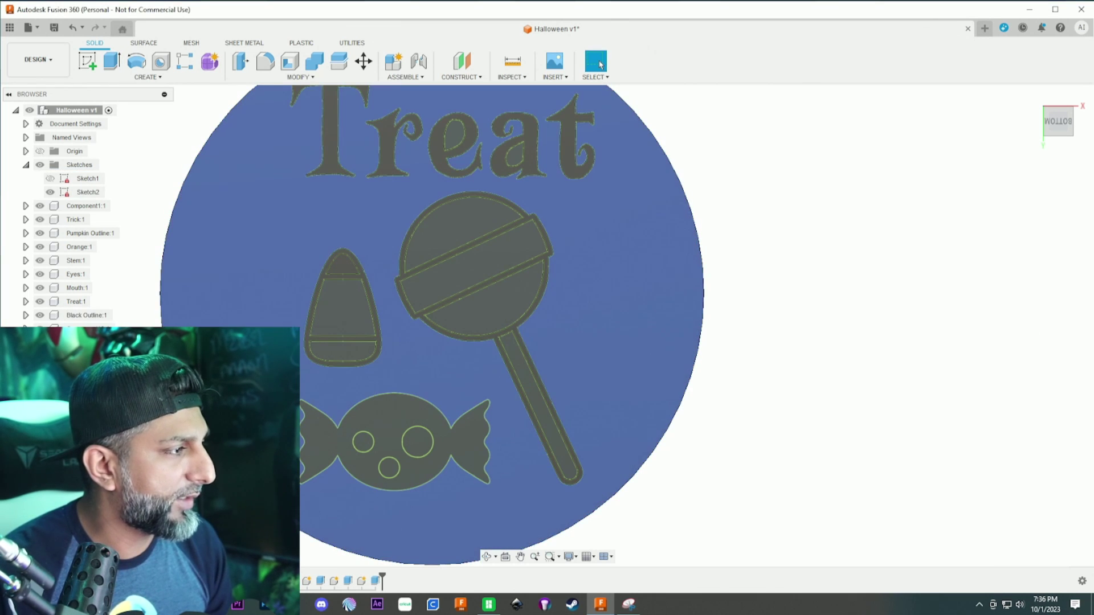
right_click(85, 329)
left_click(123, 241)
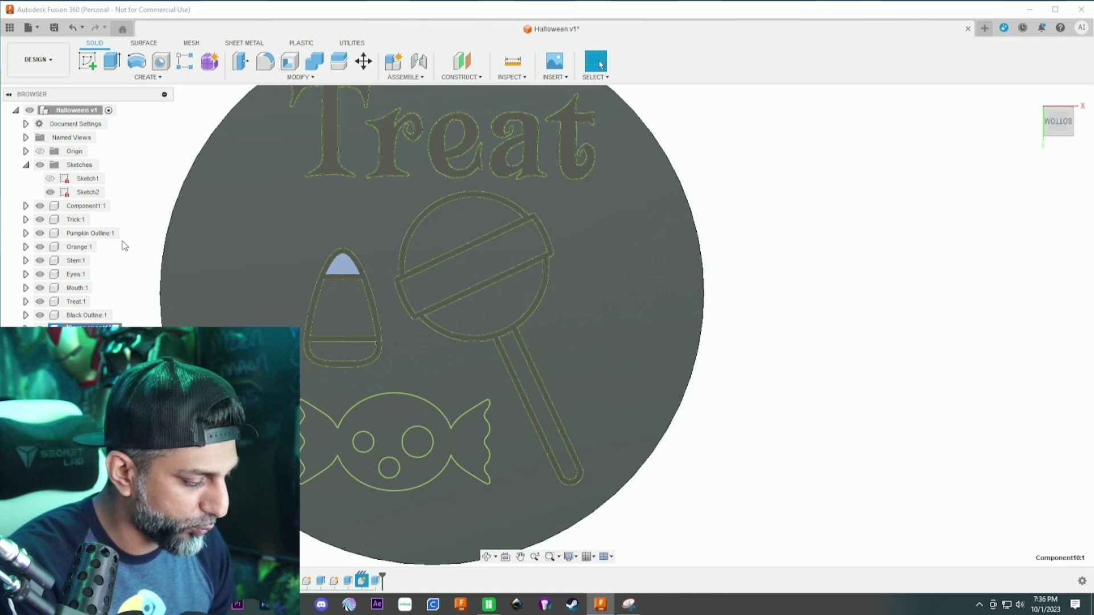
Step: Extrude the candy corn's middle section by 1 mm as a new component and rename that component
left_click(351, 323)
type("e")
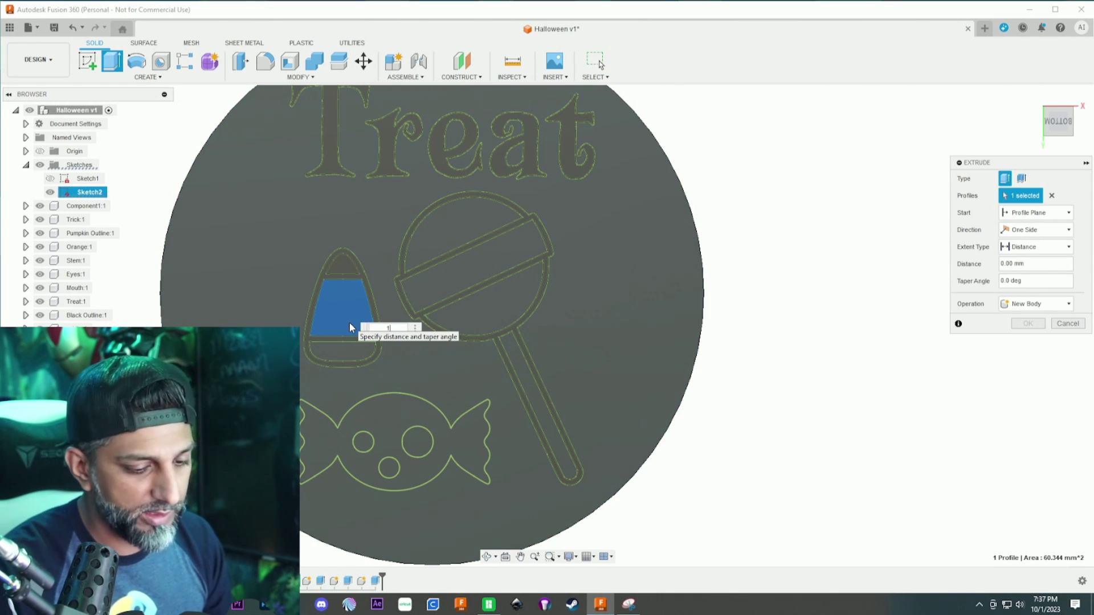
type("1")
left_click(1021, 305)
left_click(1026, 364)
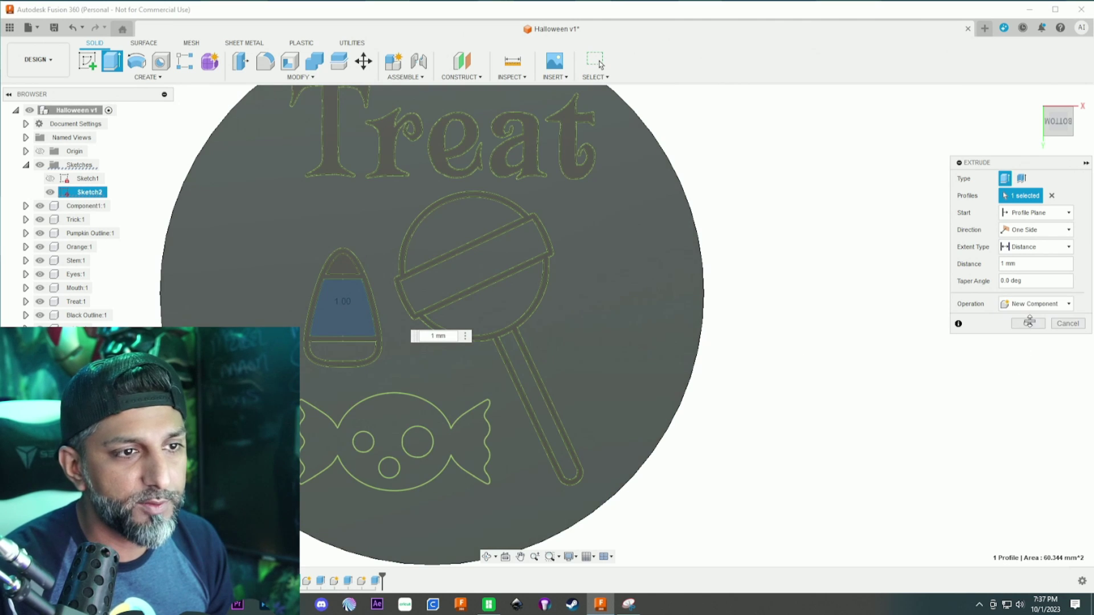
key("Return")
right_click(89, 342)
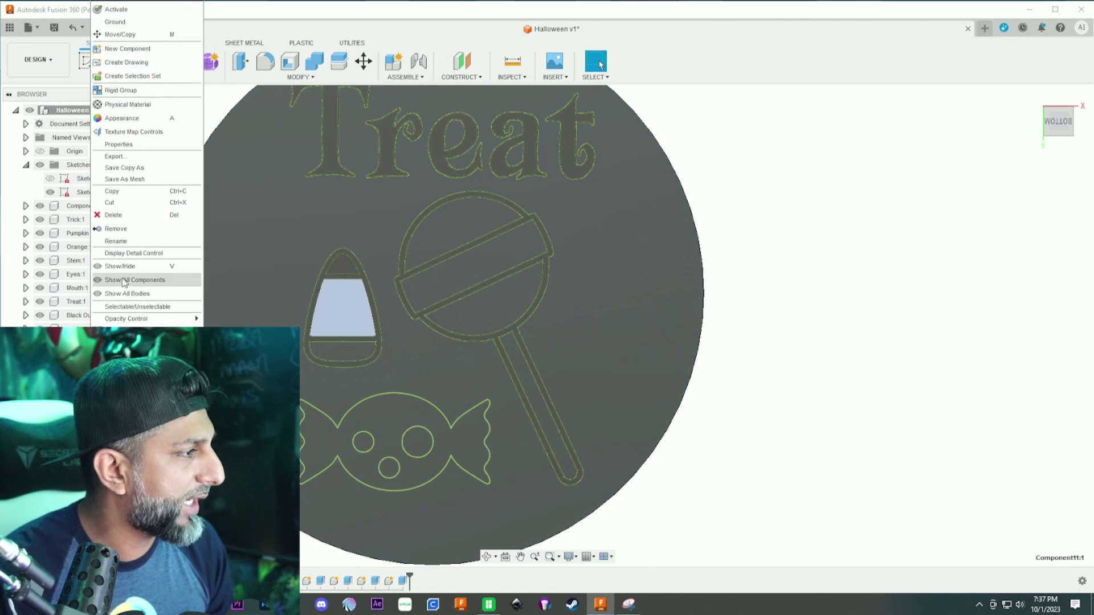
left_click(121, 246)
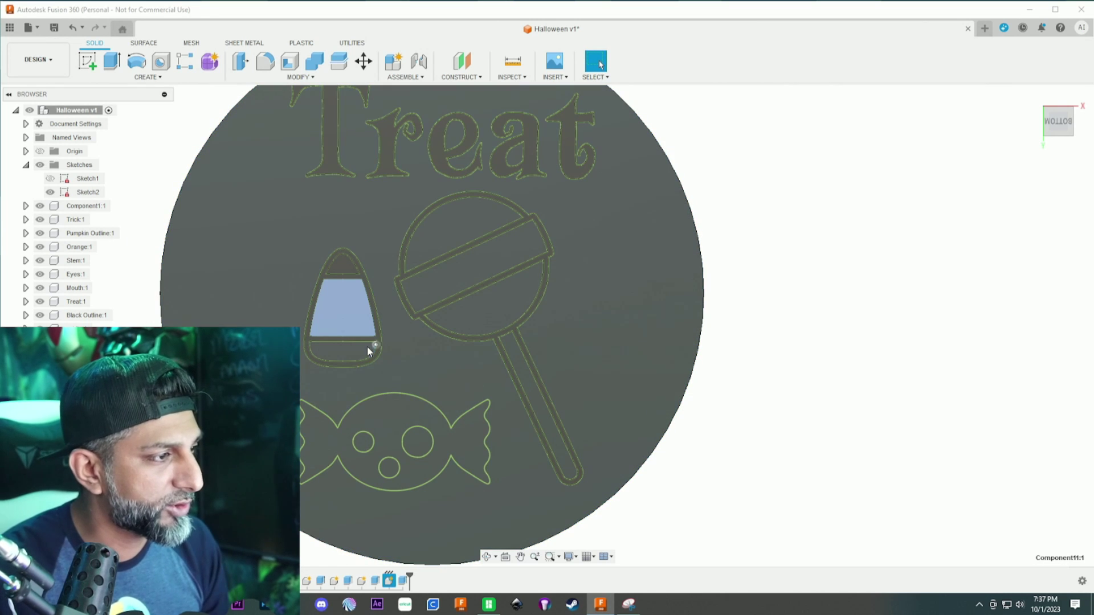
Step: Extrude the candy corn's base section by 1 mm as a new component and rename that component
left_click(350, 353)
right_click(348, 352)
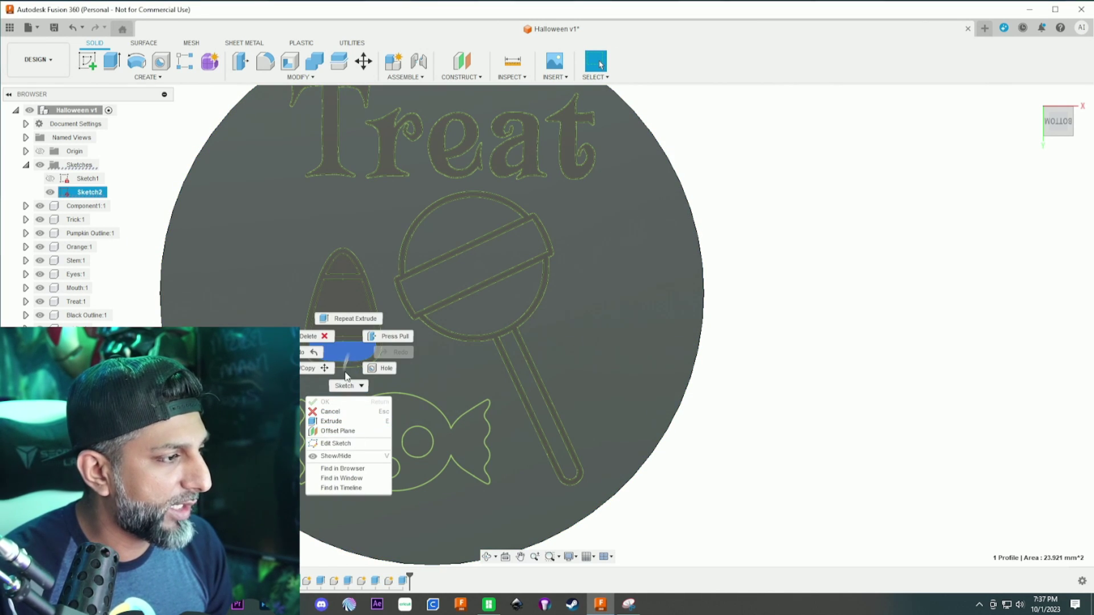
key("e")
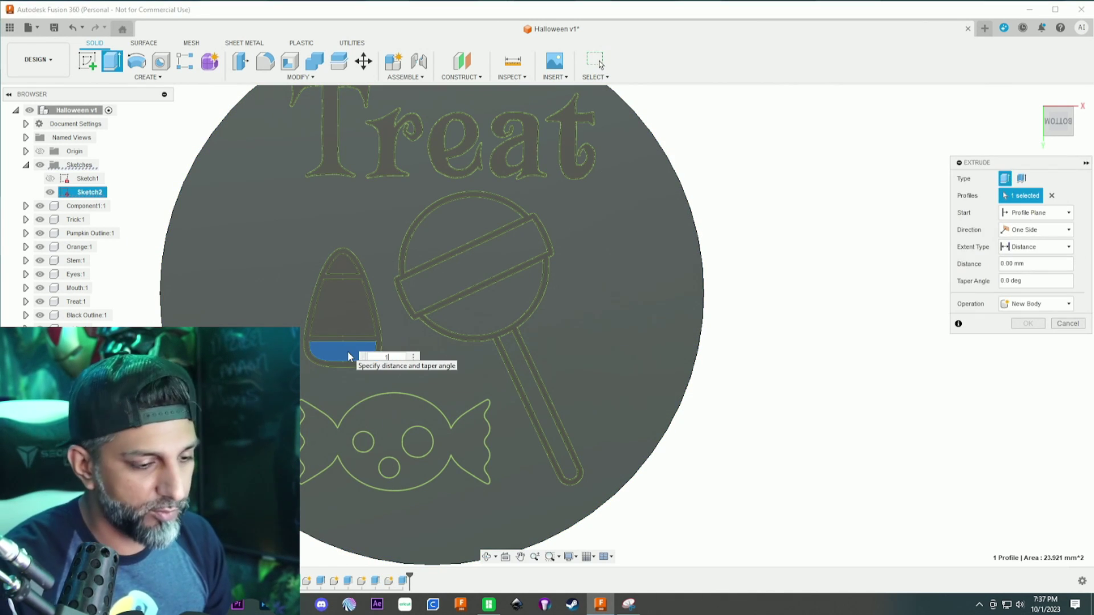
type("1")
left_click(1035, 304)
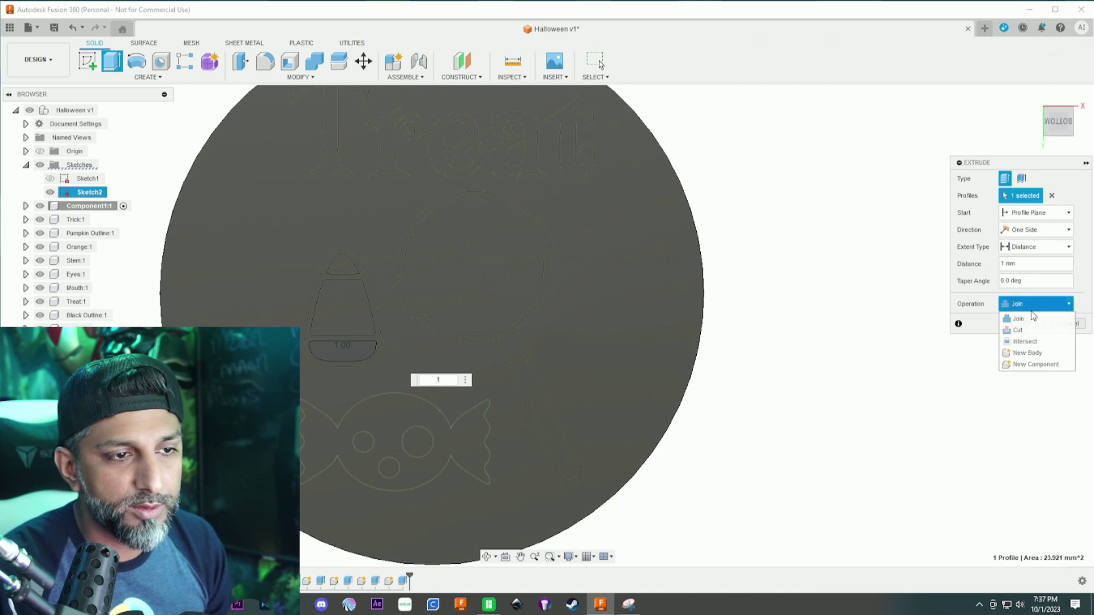
left_click(1026, 365)
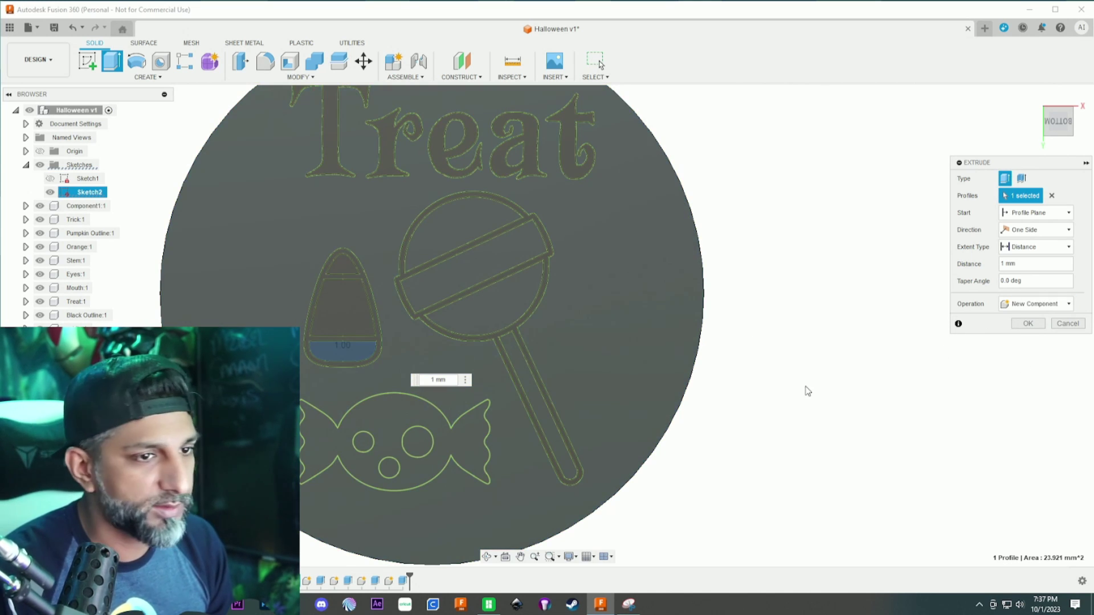
left_click(1025, 323)
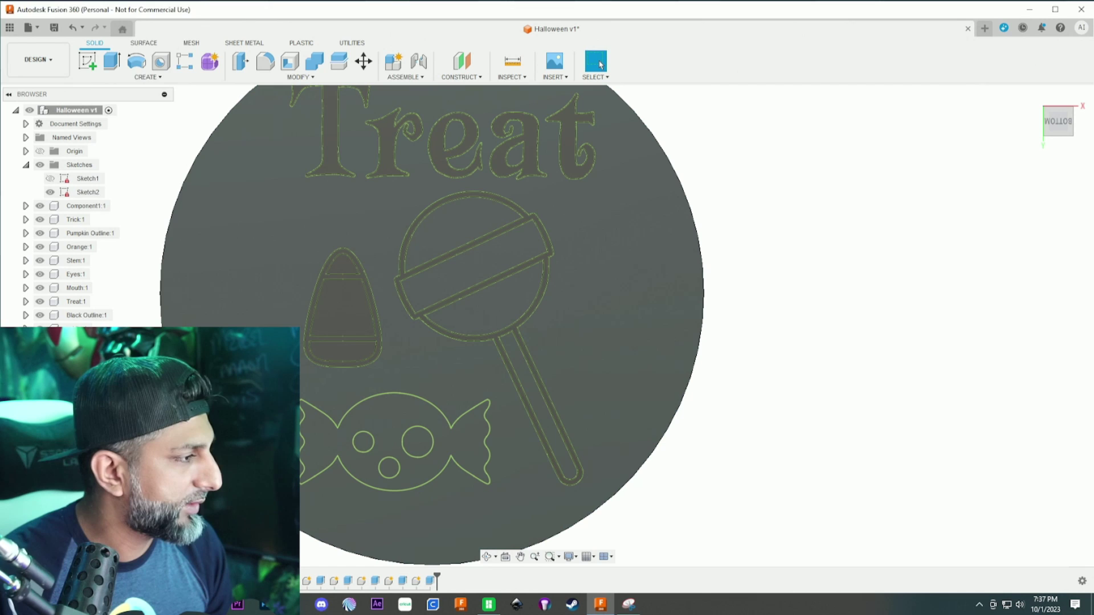
right_click(80, 357)
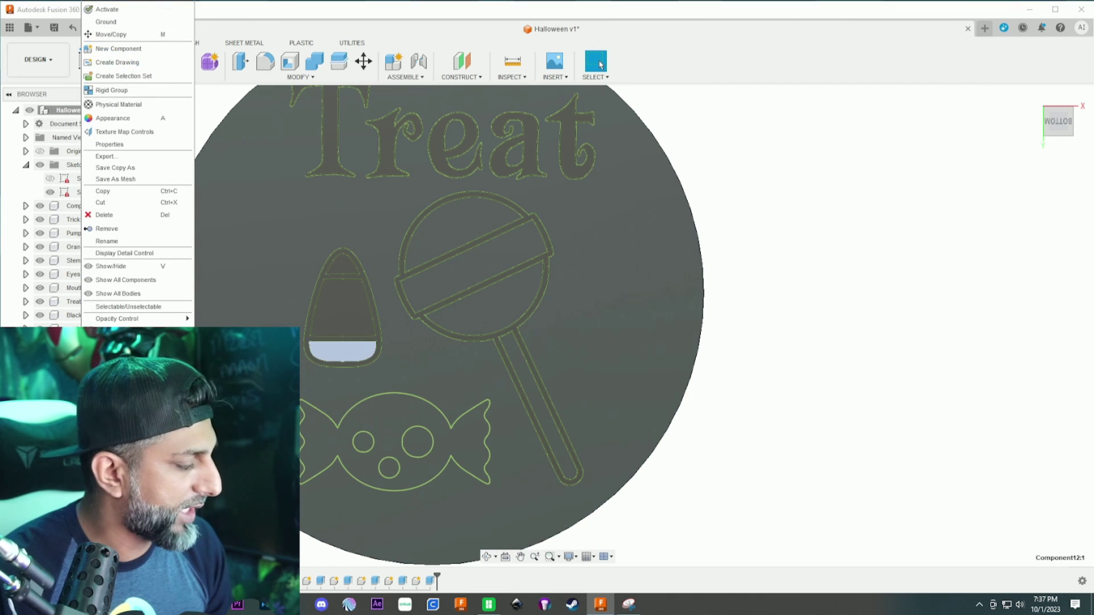
left_click(131, 242)
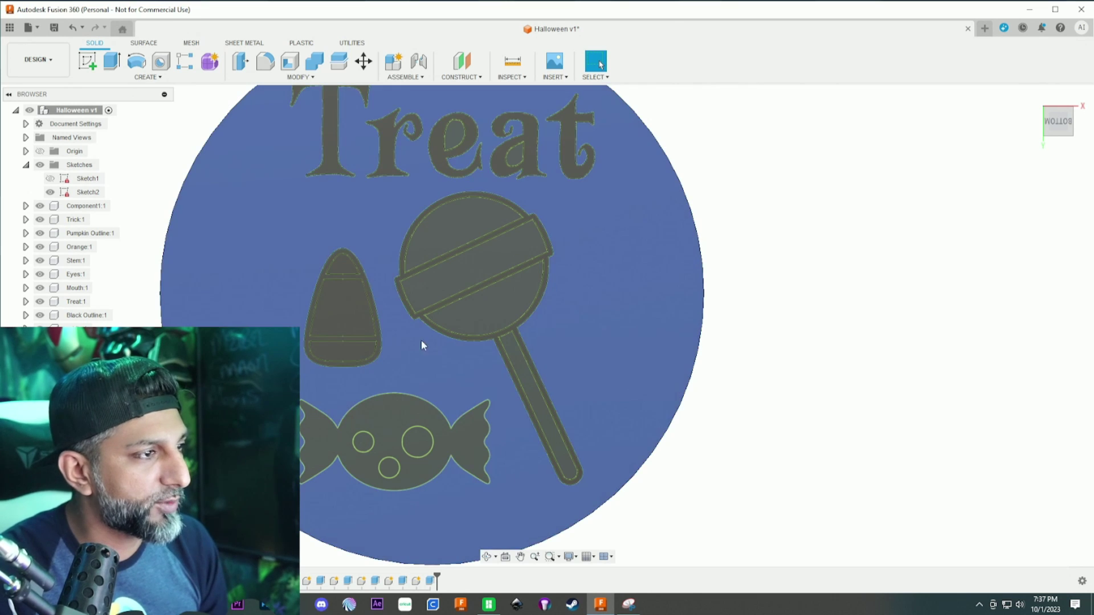
Step: Extrude the two lollipop head sections on either side of its diagonal band by 1 mm as a new component
left_click(464, 230)
key("e")
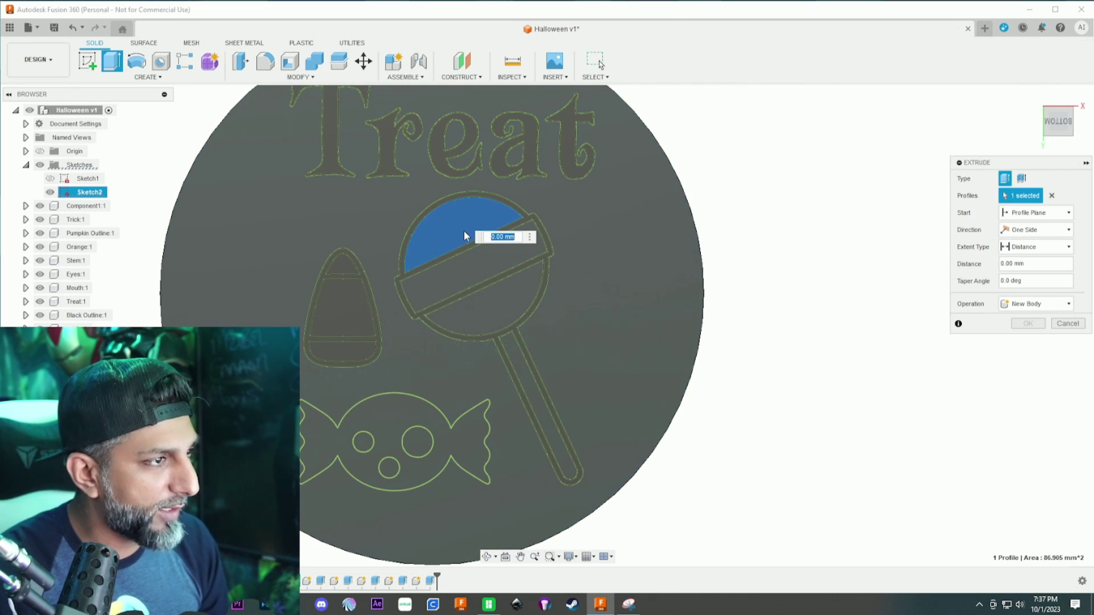
left_click(514, 305)
type("1")
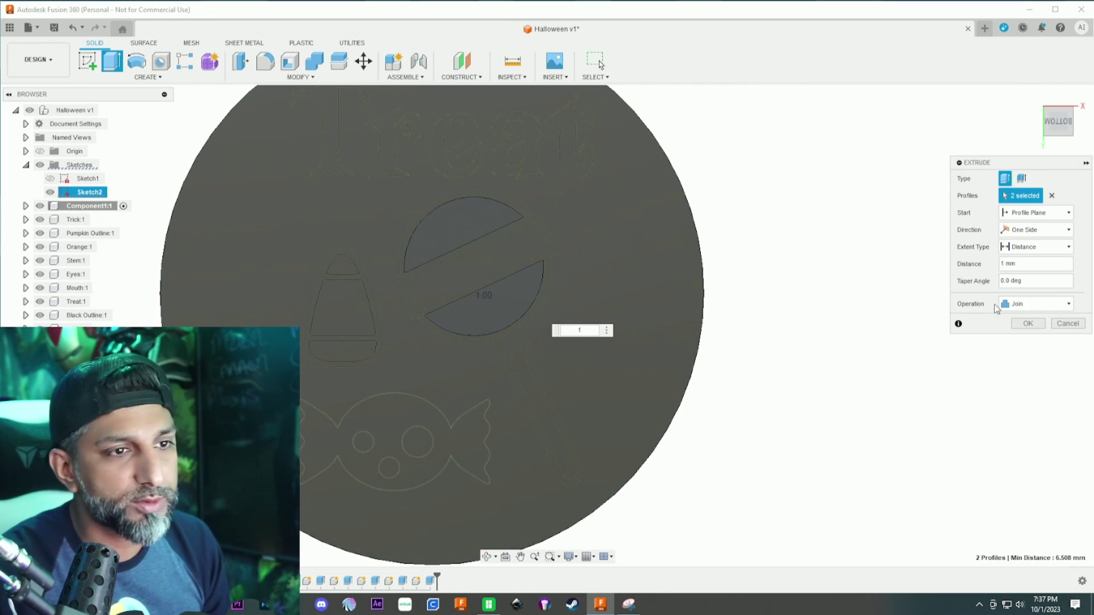
left_click(1036, 303)
left_click(1018, 364)
left_click(1030, 324)
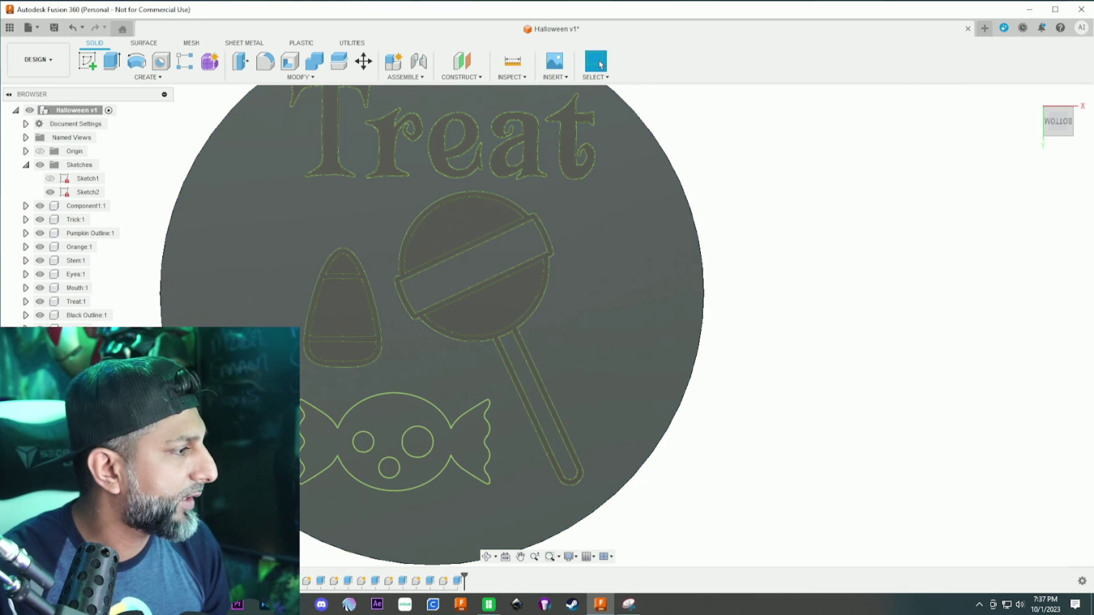
Step: Rename the new component made from the two lollipop head sections
right_click(80, 370)
left_click(126, 253)
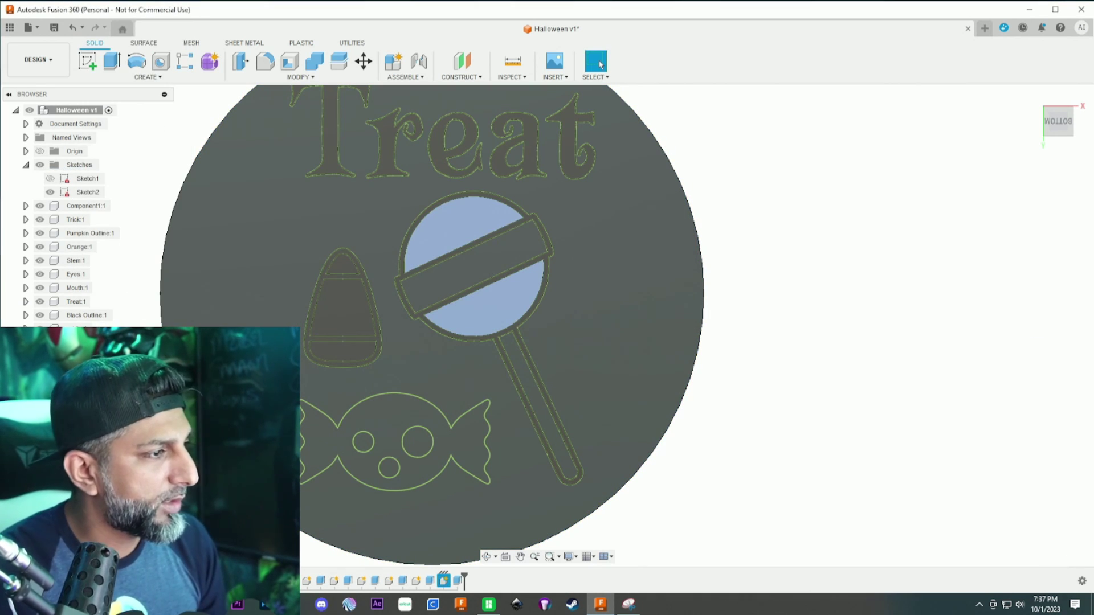
Step: Extrude the lollipop's diagonal band by 1 mm as a new component and rename that component
left_click(446, 281)
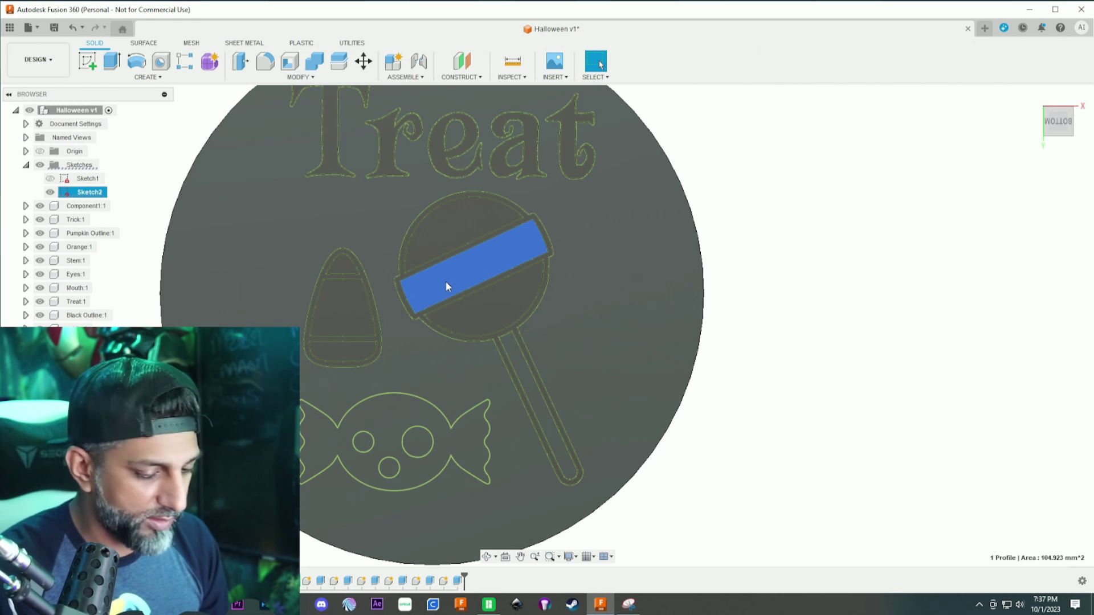
key("e")
left_click(1029, 308)
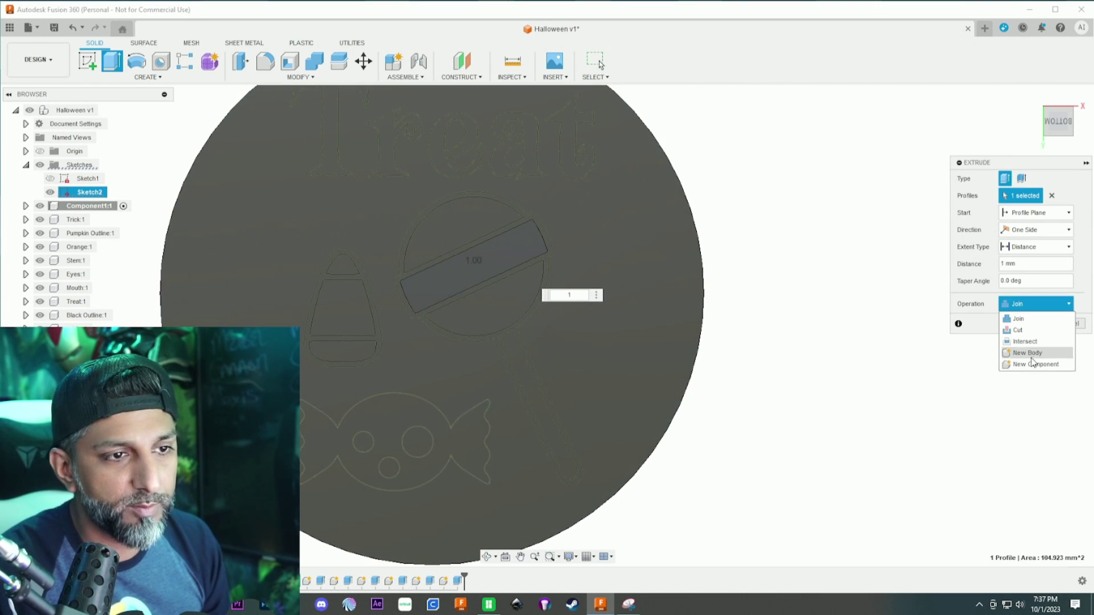
left_click(1026, 363)
left_click(1022, 324)
right_click(83, 384)
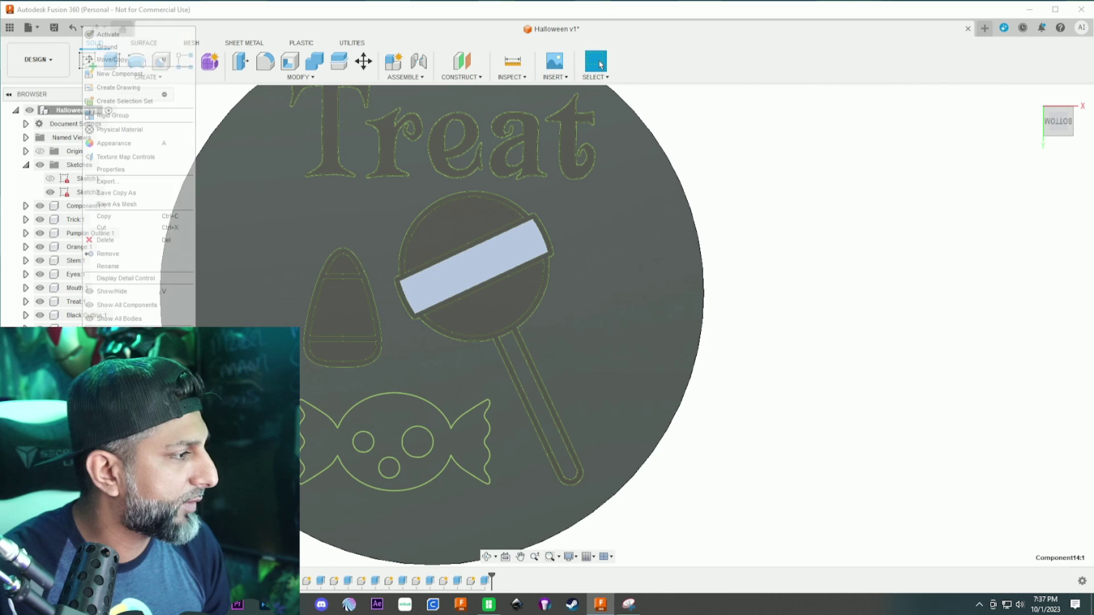
left_click(120, 263)
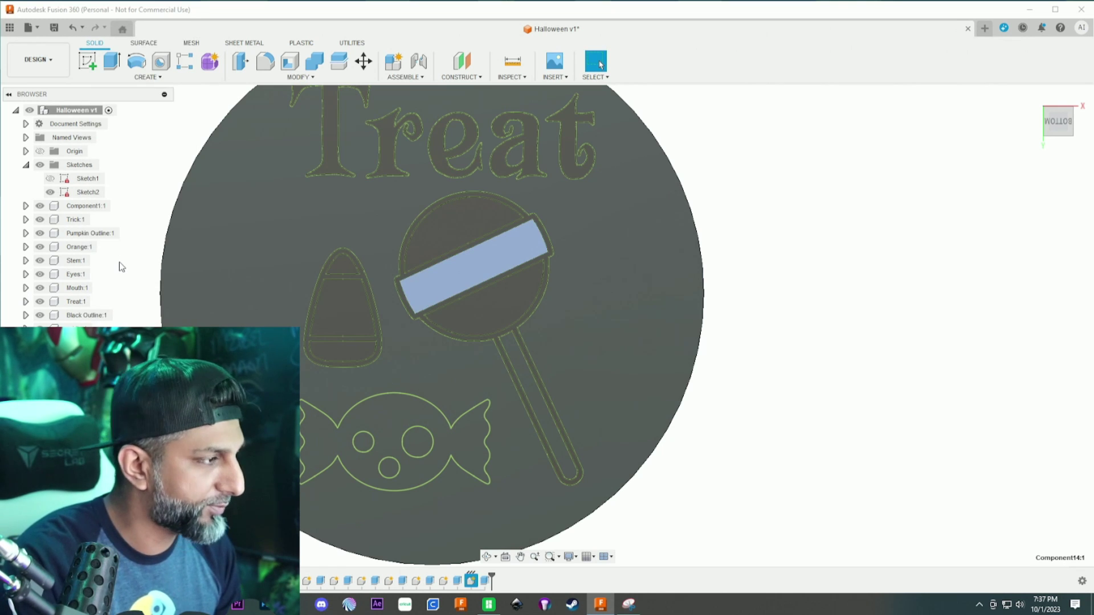
left_click(852, 347)
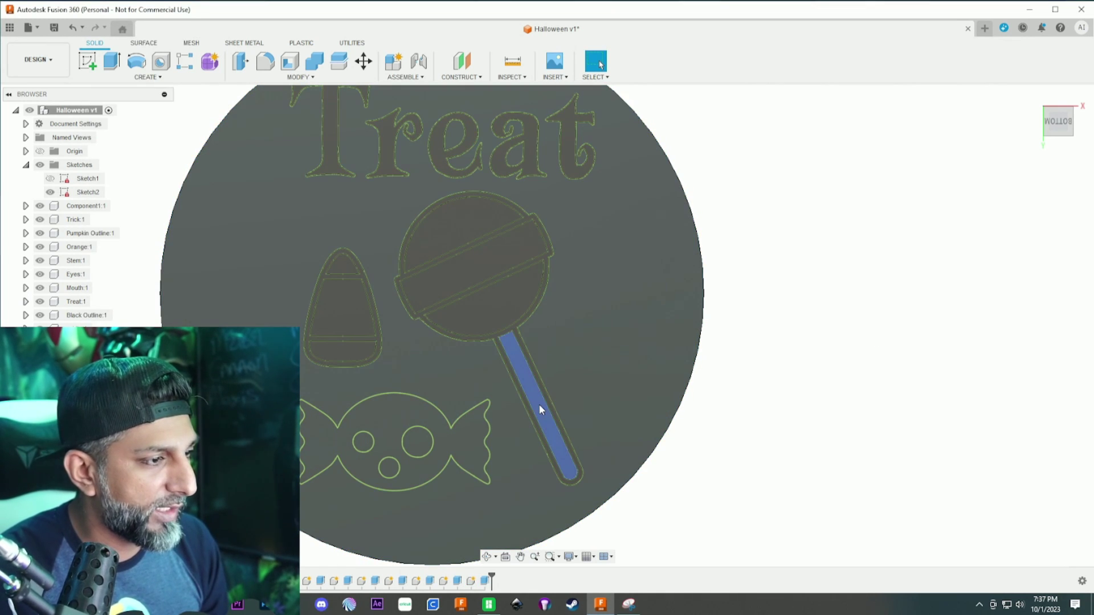
Step: Extrude the lollipop's stick by 1 mm as a new component and rename that component
key("e")
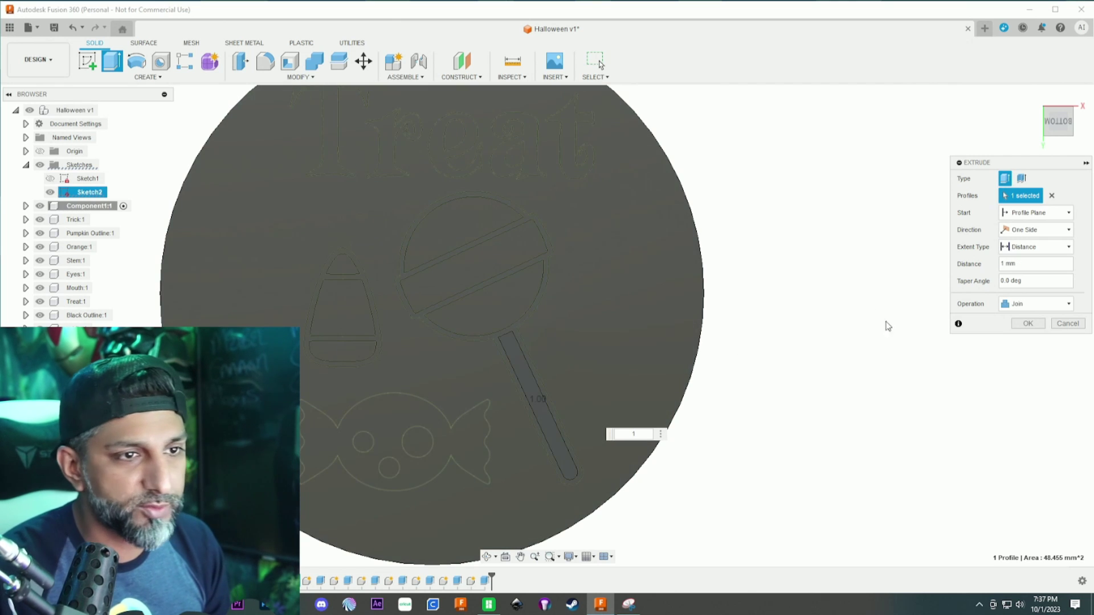
left_click(1036, 364)
left_click(1036, 324)
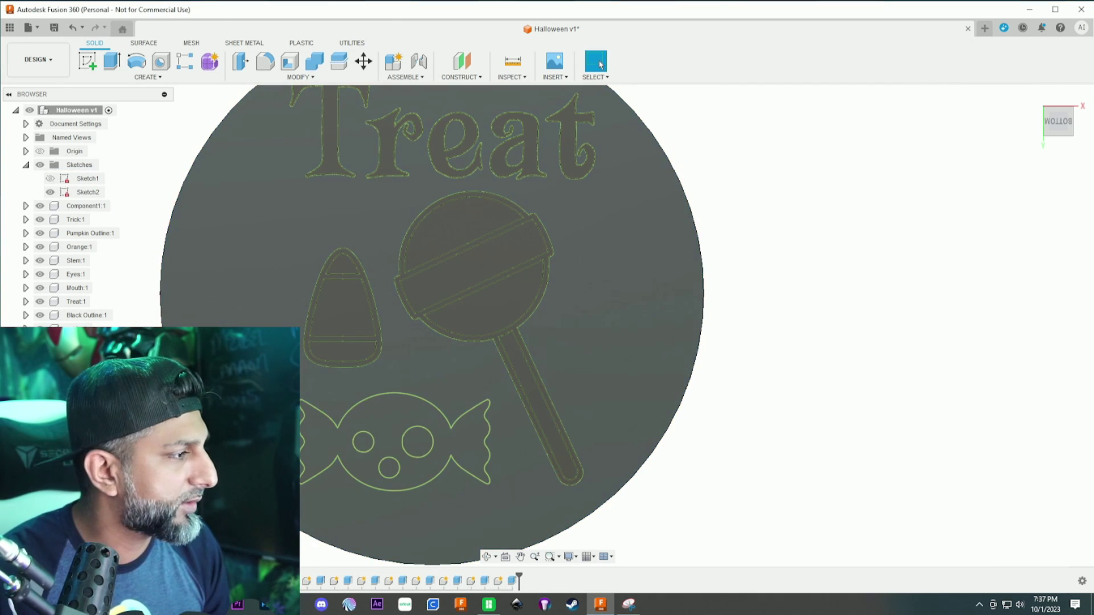
right_click(82, 397)
left_click(140, 277)
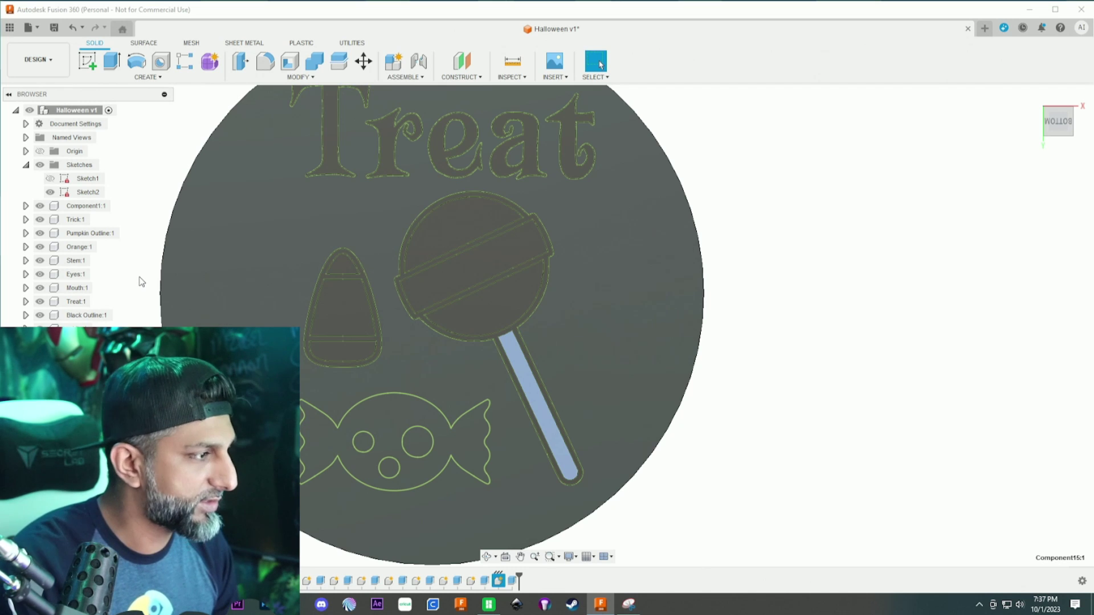
left_click(855, 458)
Step: Extrude the wrapped candy's shape, without its three inner circles, by 1 mm as a new component
scroll(694, 439, "down", 2)
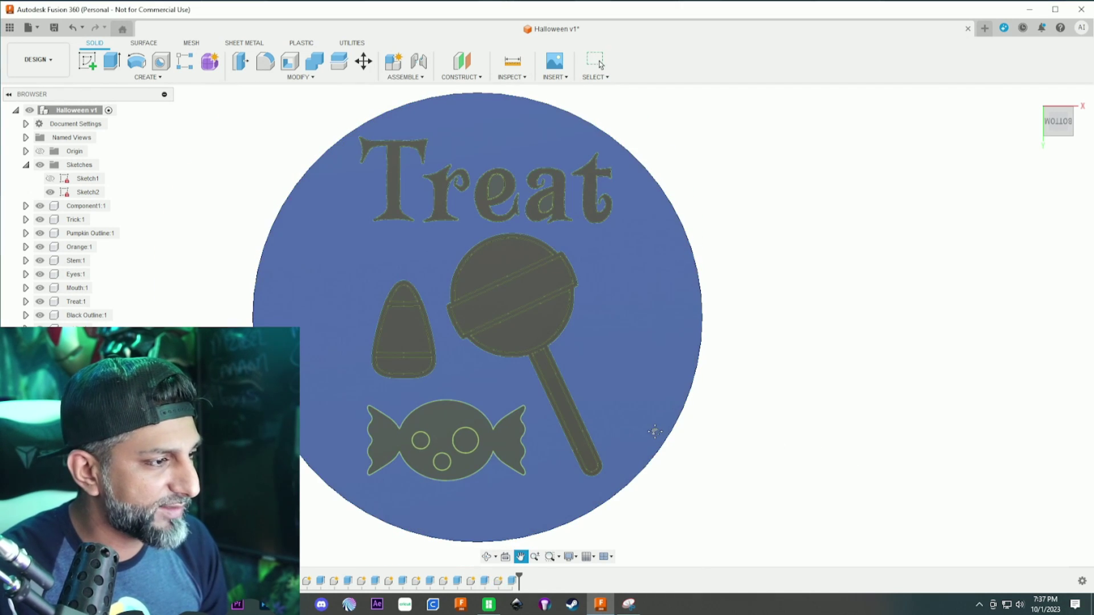
scroll(654, 431, "up", 3)
left_click(355, 420)
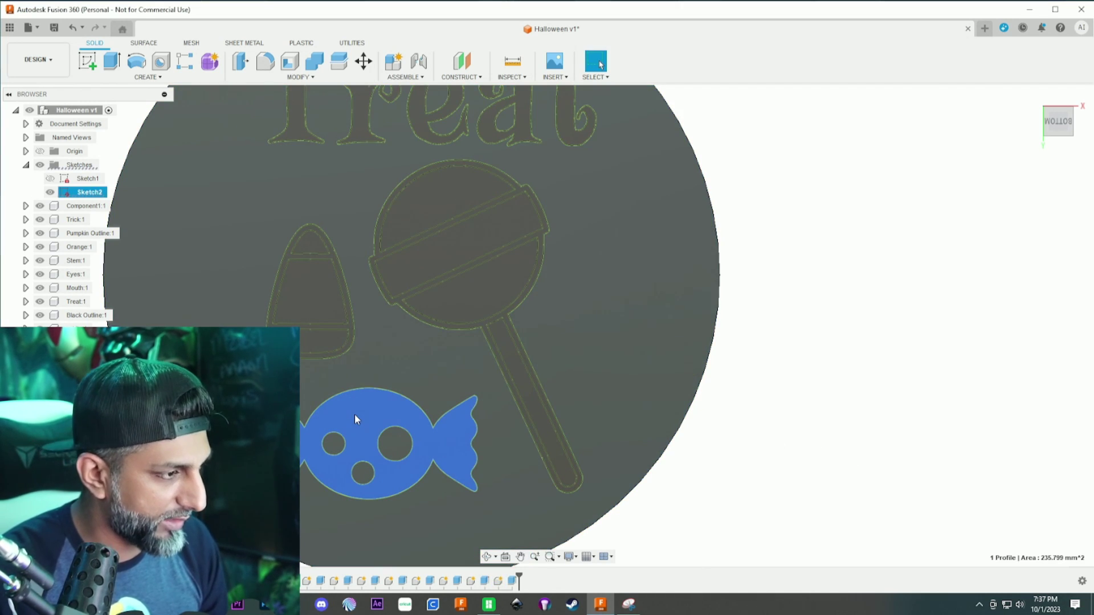
type("e")
type("1")
key("Return")
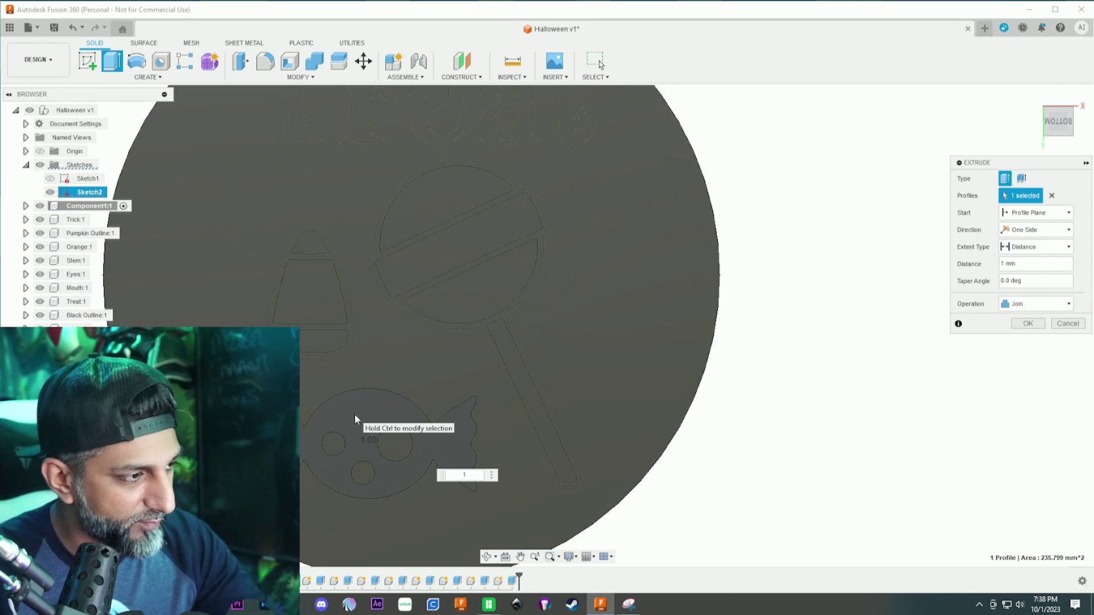
left_click(1035, 304)
left_click(1028, 364)
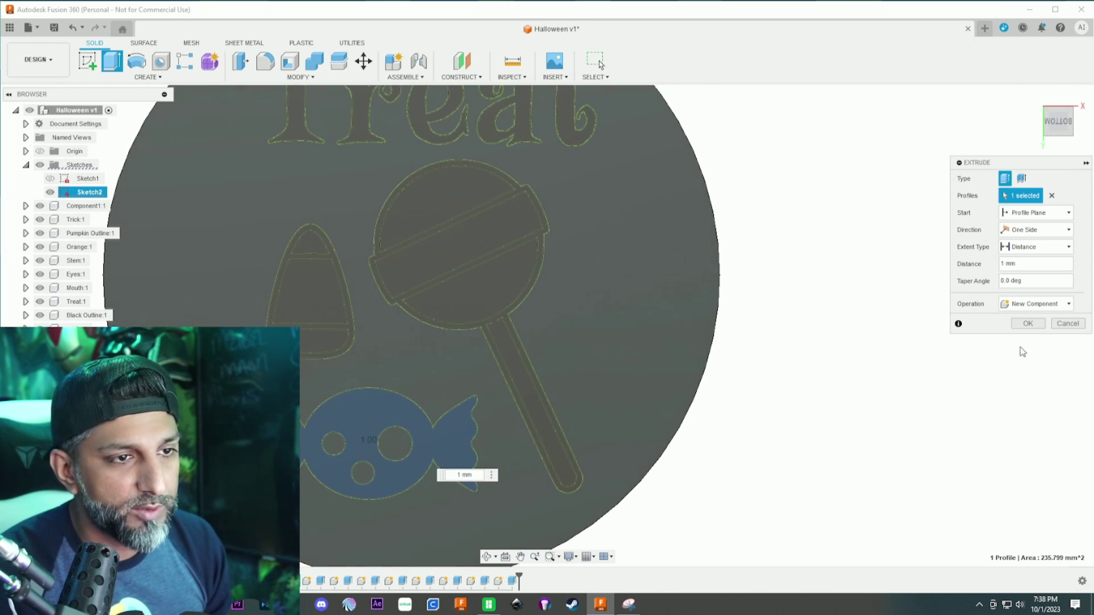
left_click(1028, 323)
Step: Rename the new component made from the wrapped candy's shape
scroll(841, 339, "down", 3)
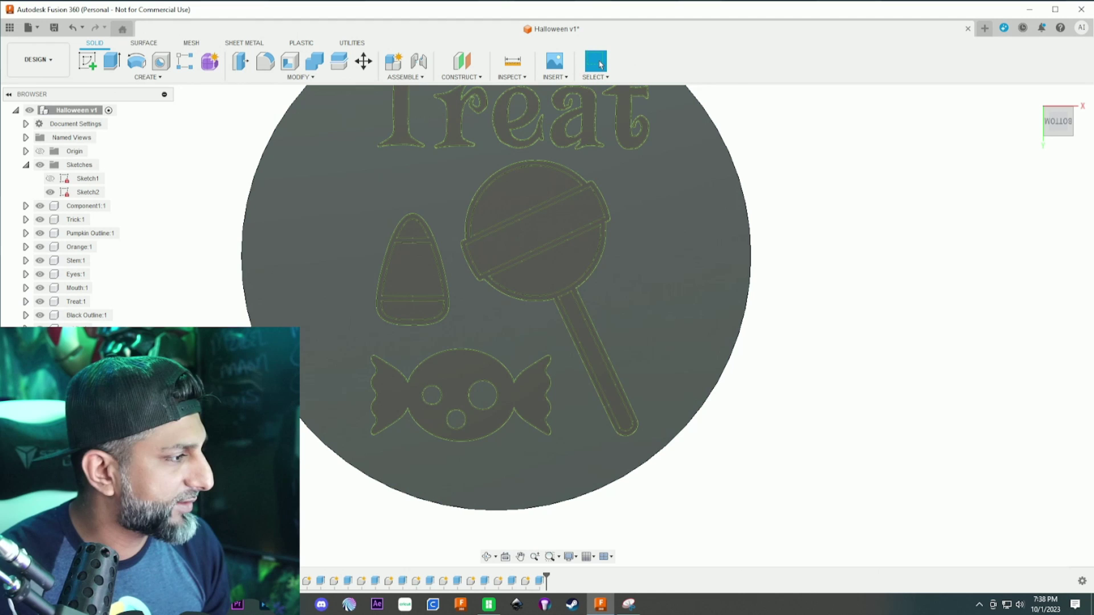
right_click(95, 411)
left_click(148, 288)
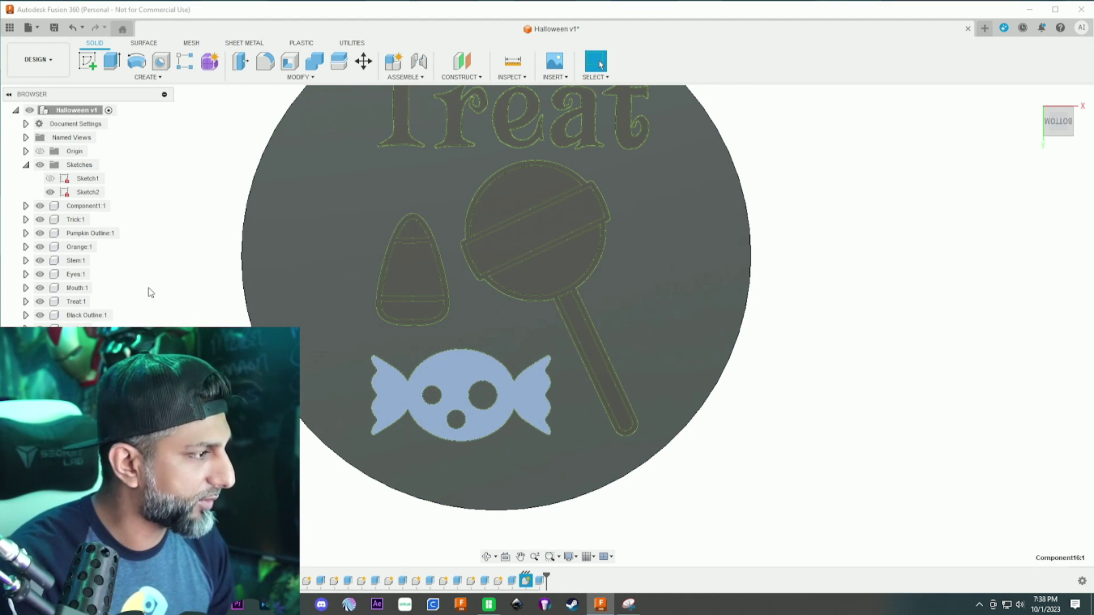
key("Return")
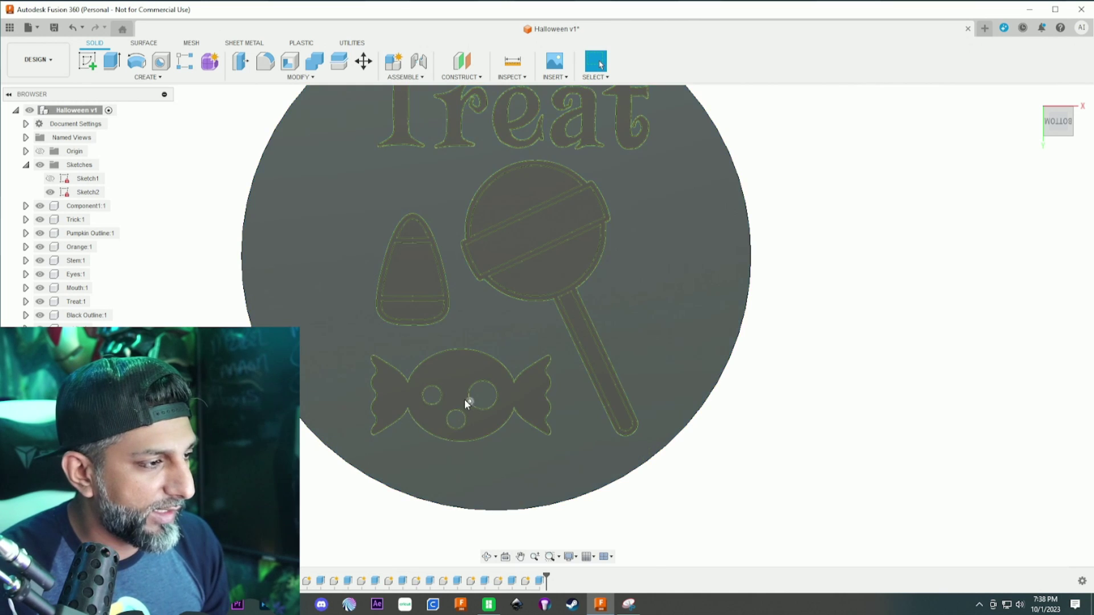
Step: Extrude the three circles inside the wrapped candy by 1 mm as a new component and rename that component
scroll(463, 398, "up", 2)
left_click(407, 391)
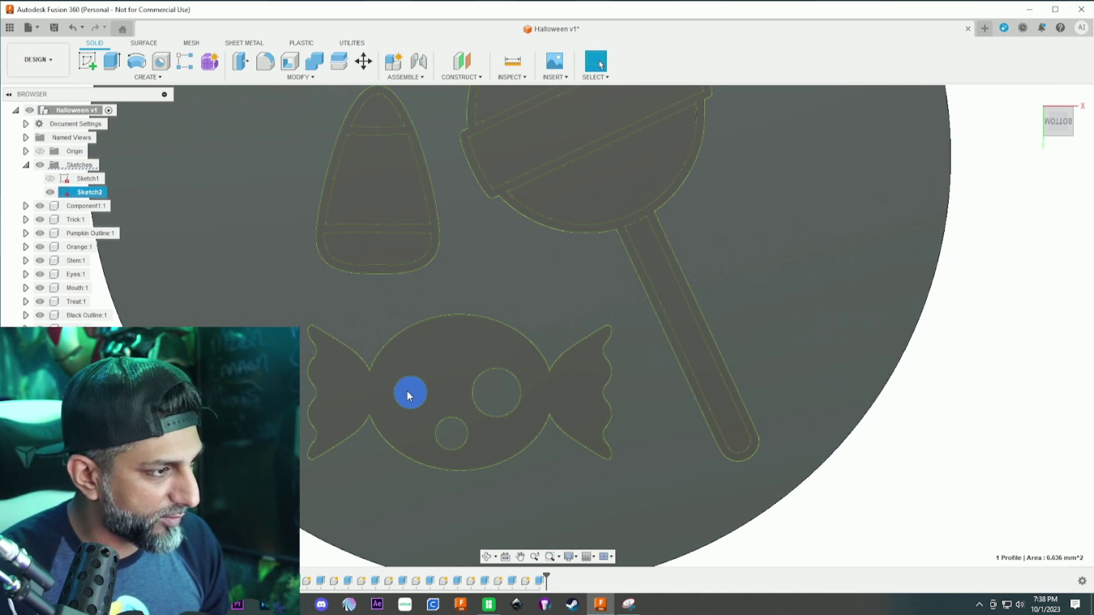
key("e")
left_click(497, 392)
left_click(451, 433)
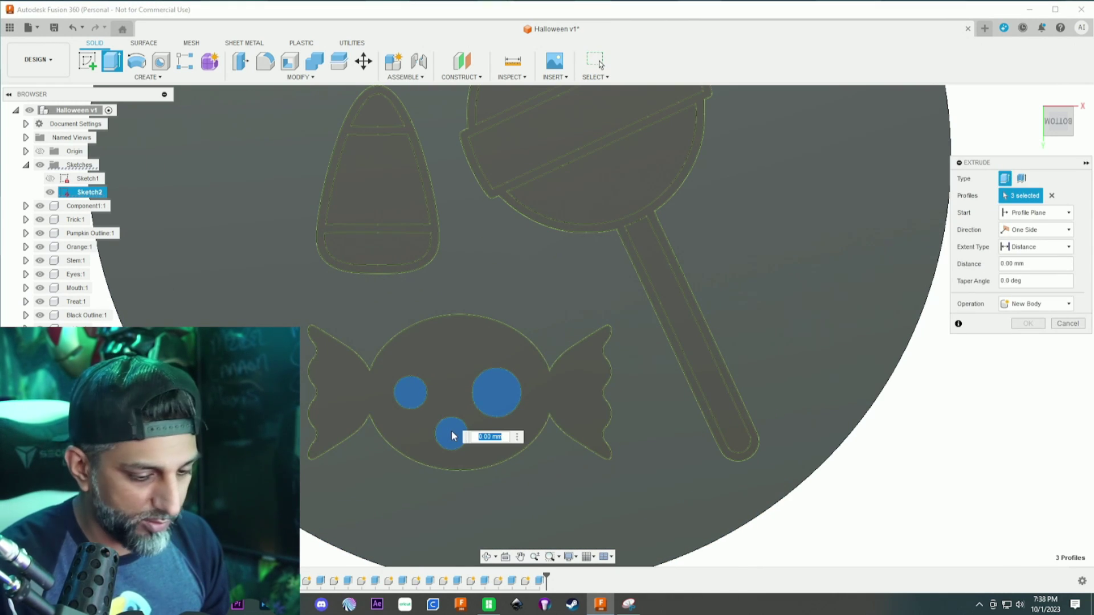
type("1")
left_click(1029, 306)
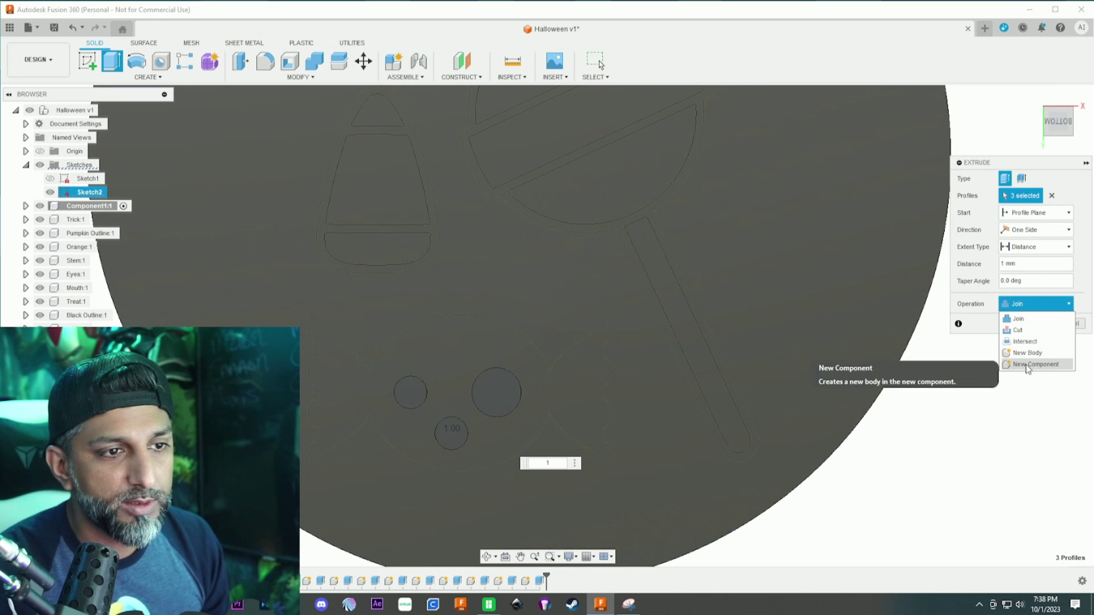
left_click(1020, 364)
key("Return")
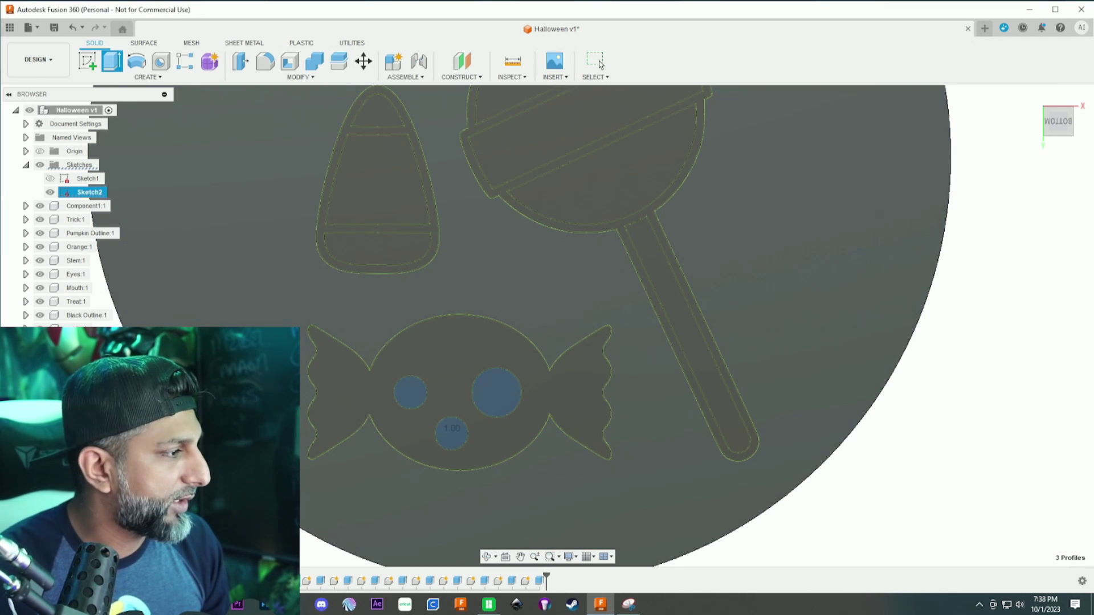
right_click(86, 424)
left_click(129, 307)
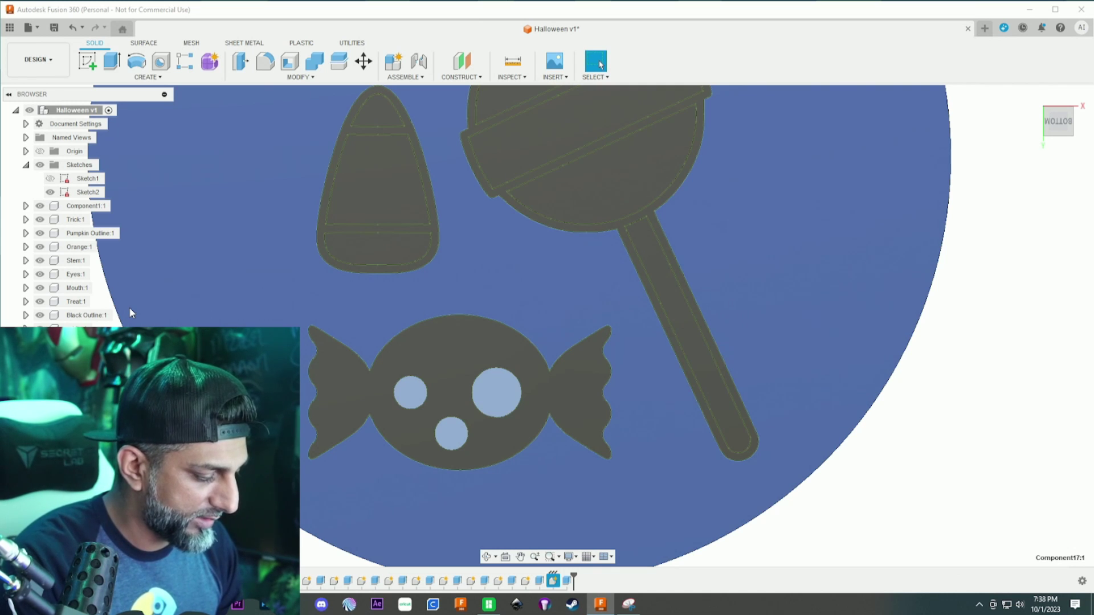
Step: Extrude the disc background around the "Treat" design, including the enclosed areas of the letters "e" and "a", by 1 mm as a new component
scroll(188, 401, "down", 3)
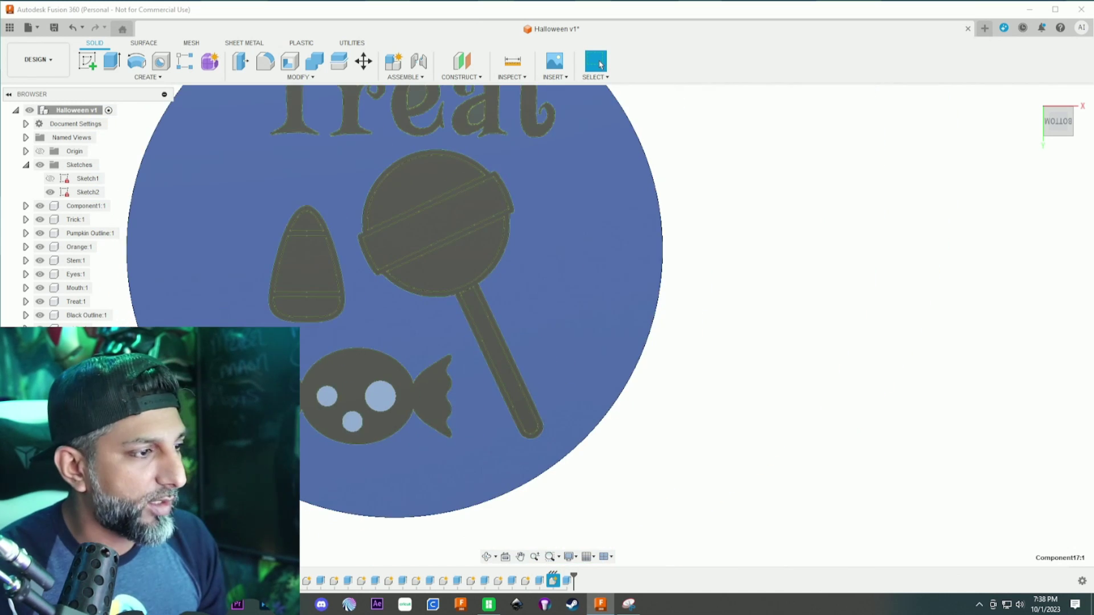
scroll(683, 403, "down", 2)
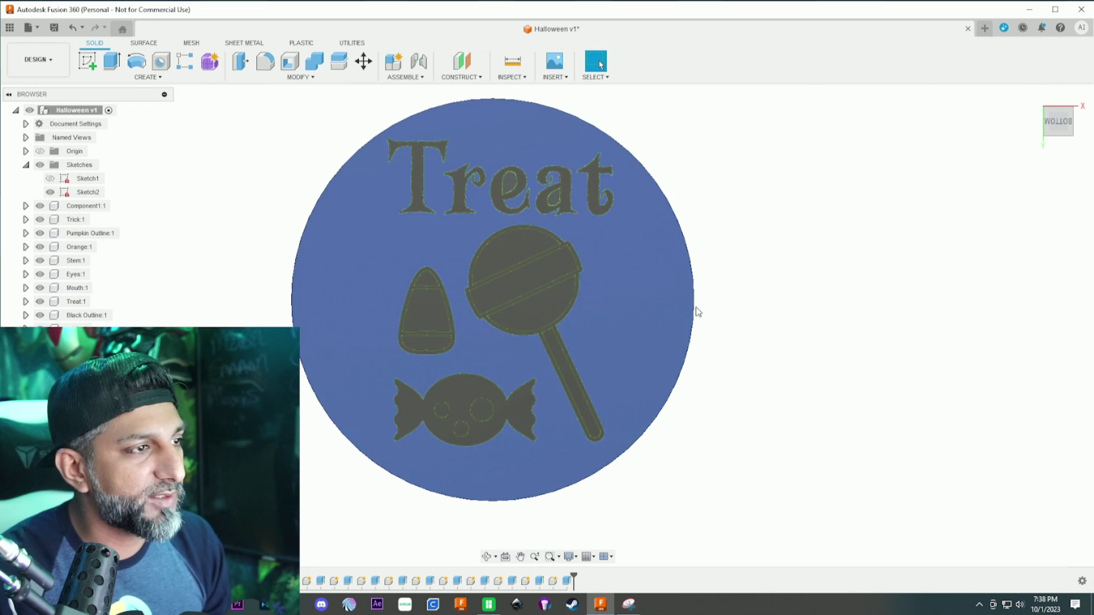
scroll(763, 314, "up", 1)
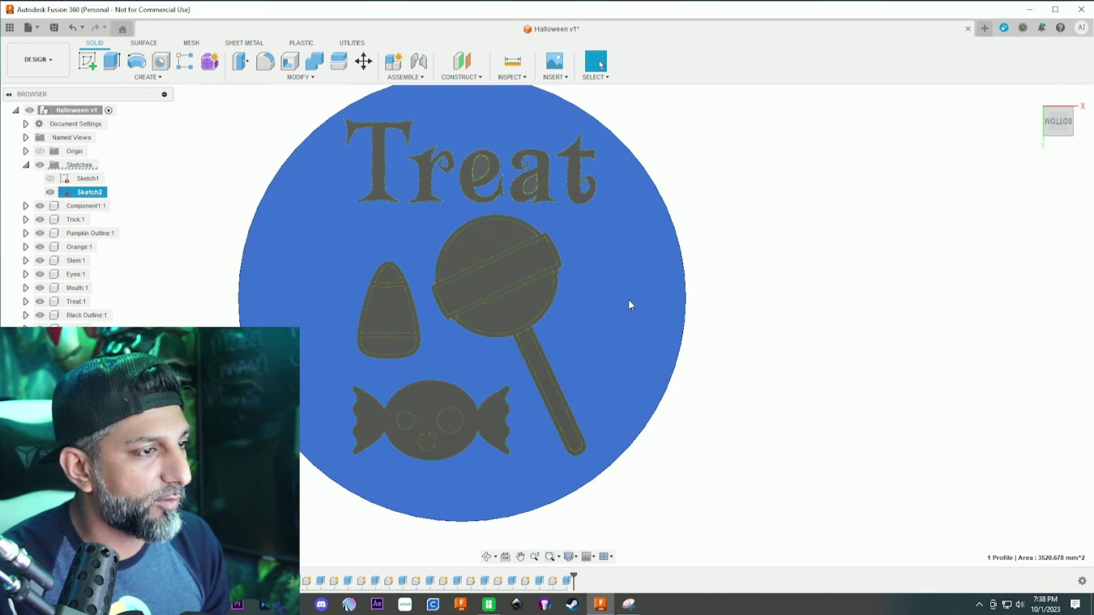
type("e")
type("1")
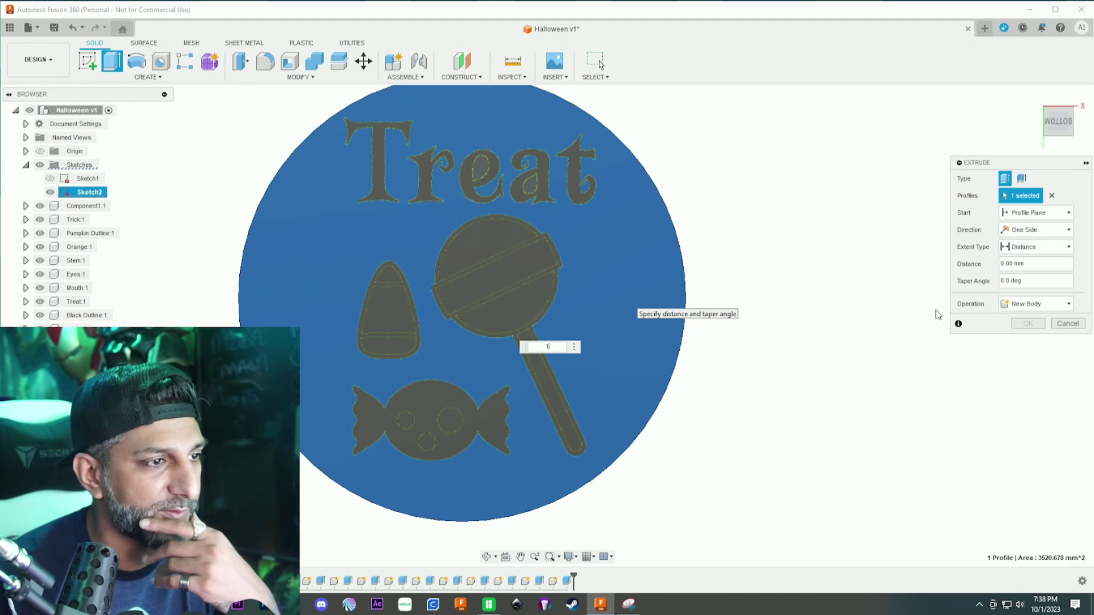
left_click(1036, 303)
left_click(1029, 363)
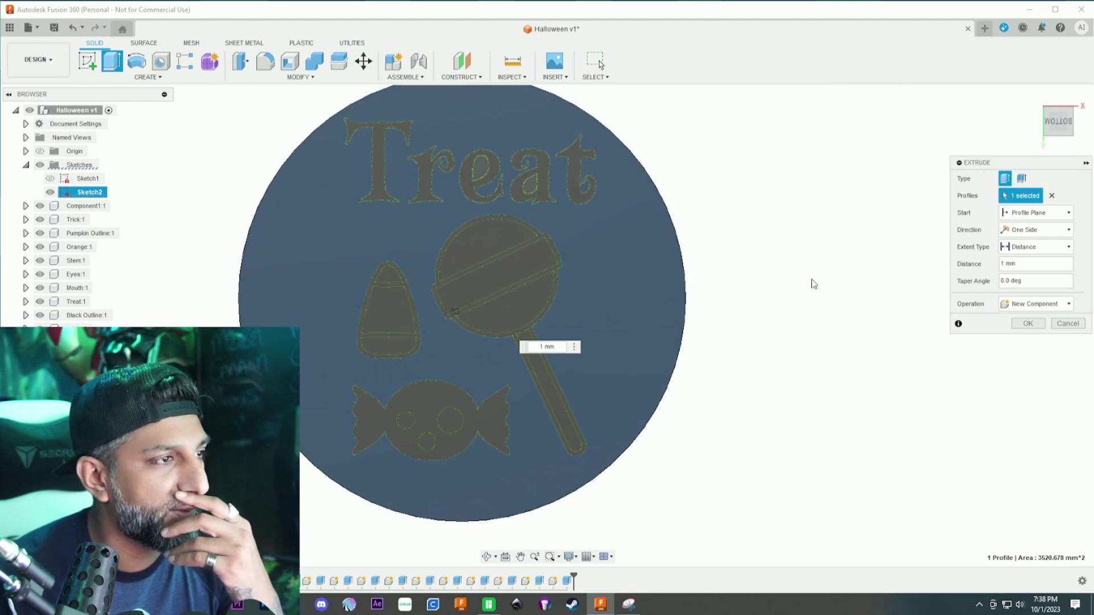
left_click(479, 168)
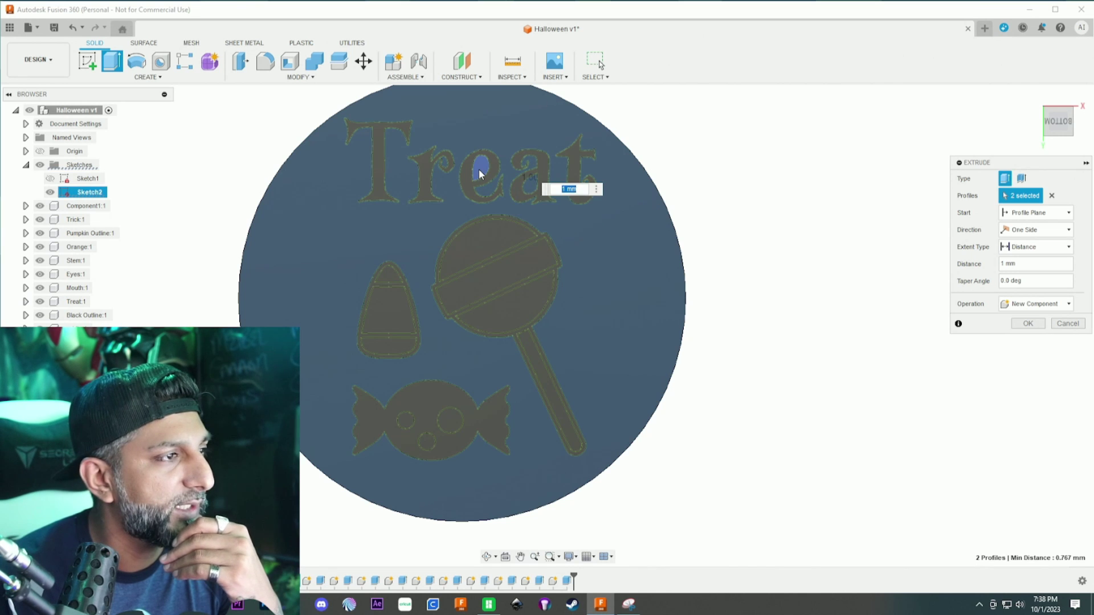
left_click(532, 181)
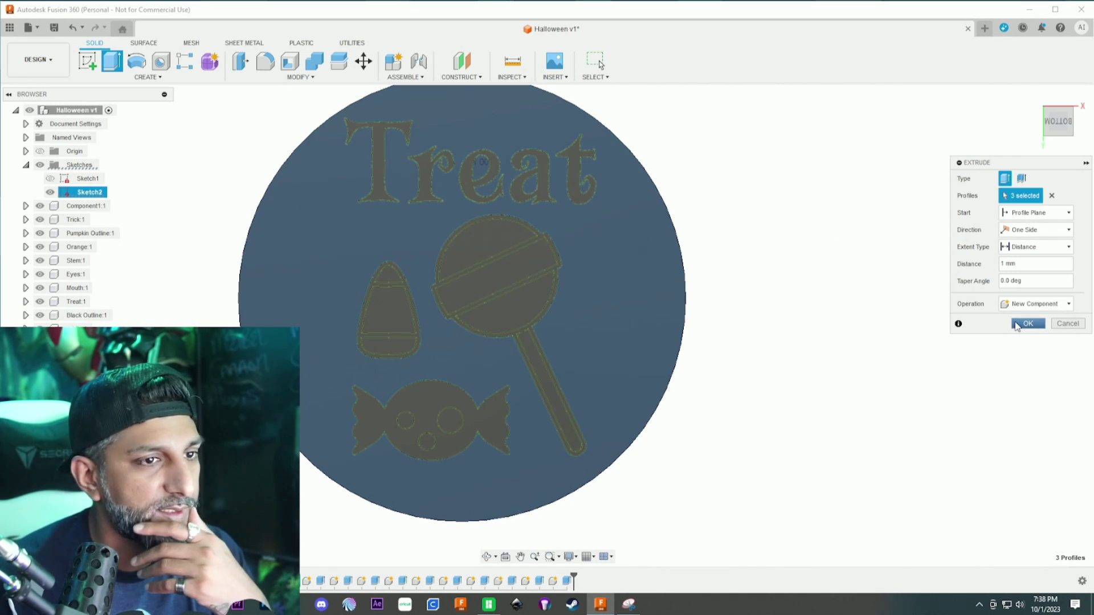
left_click(1026, 324)
Step: Rename the new component made from the "Treat" side's background
right_click(75, 438)
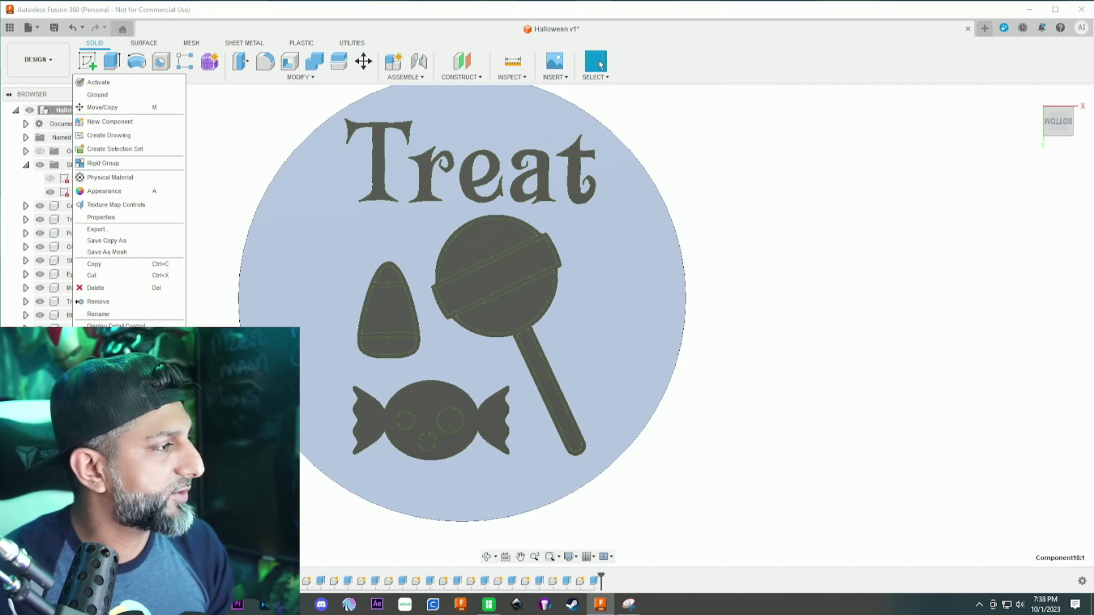
left_click(124, 314)
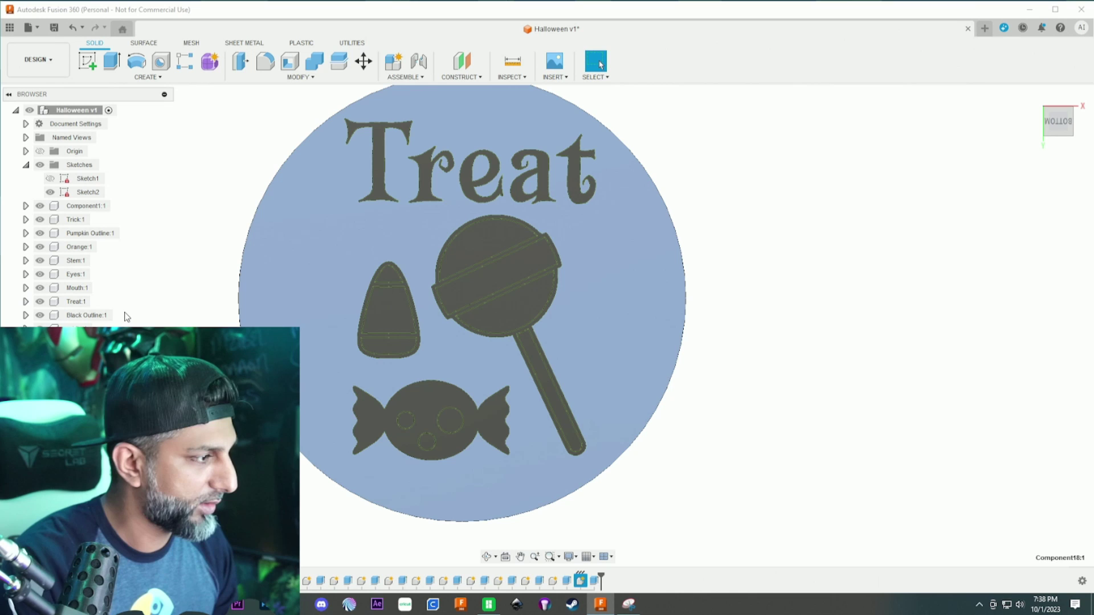
left_click(164, 294)
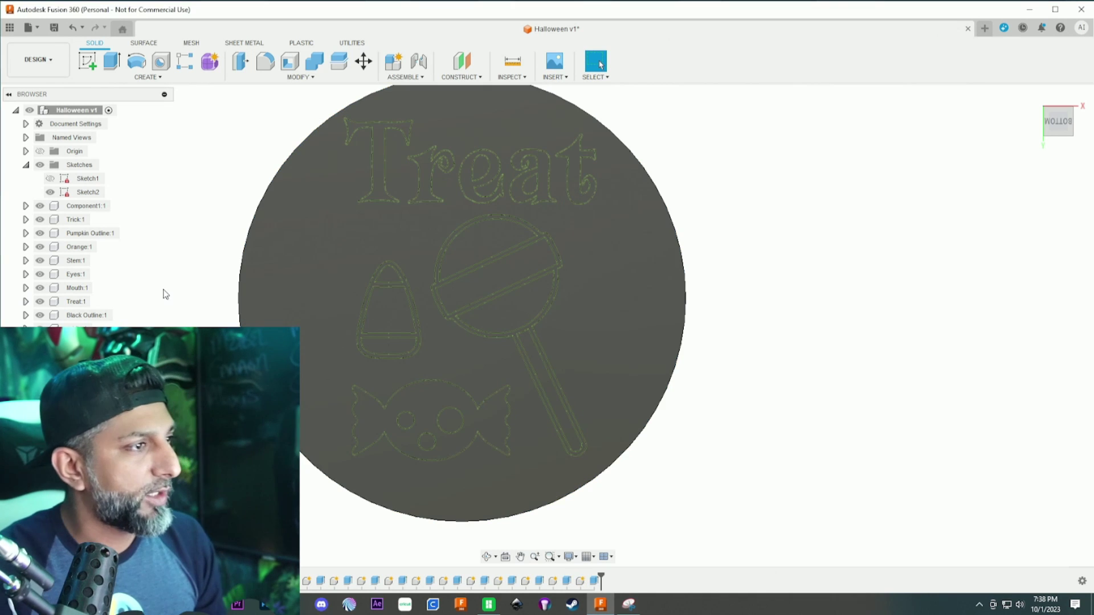
Step: Hide Sketch2 and inspect the disc's "Trick" pumpkin side and its edge
left_click(50, 192)
scroll(140, 219, "up", 1)
scroll(220, 237, "down", 2)
middle_click_drag(230, 237, 389, 262)
middle_click_drag(480, 527, 459, 336, "shift")
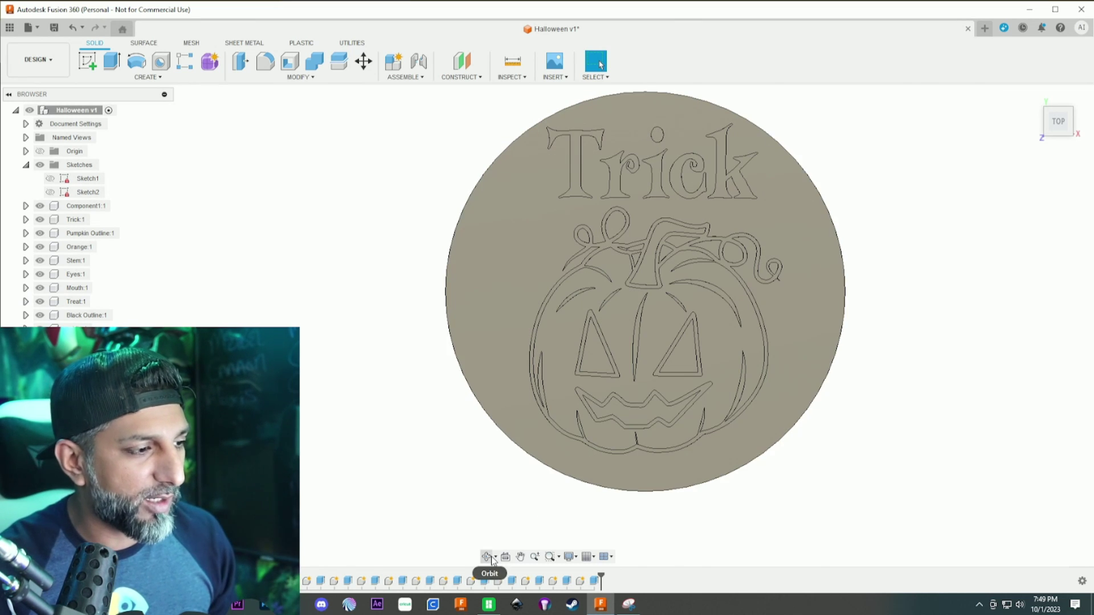
middle_click_drag(619, 499, 637, 468, "shift")
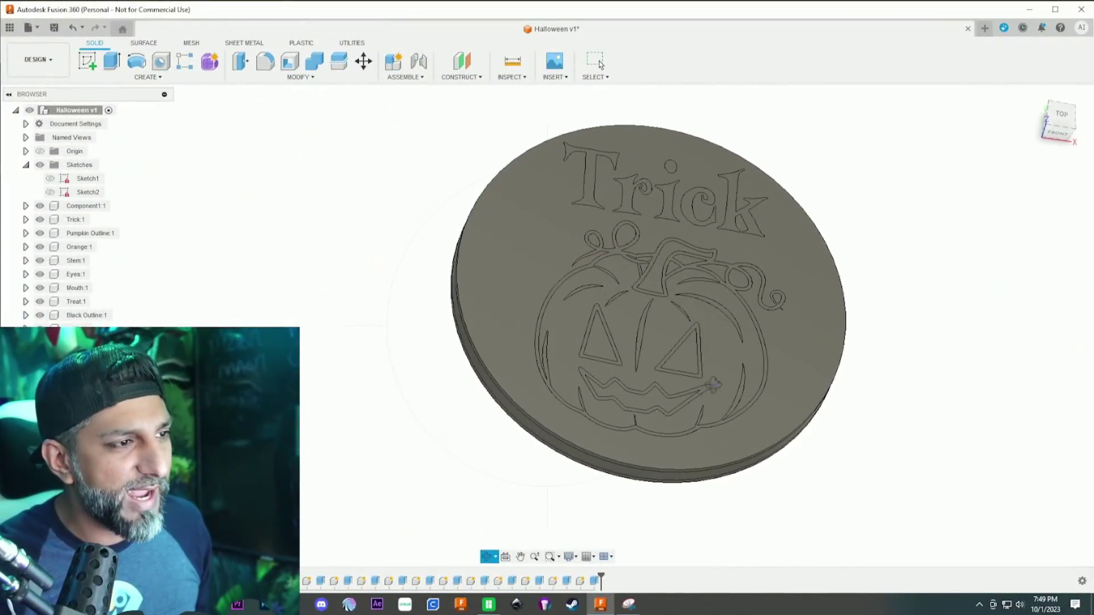
middle_click_drag(653, 451, 591, 441)
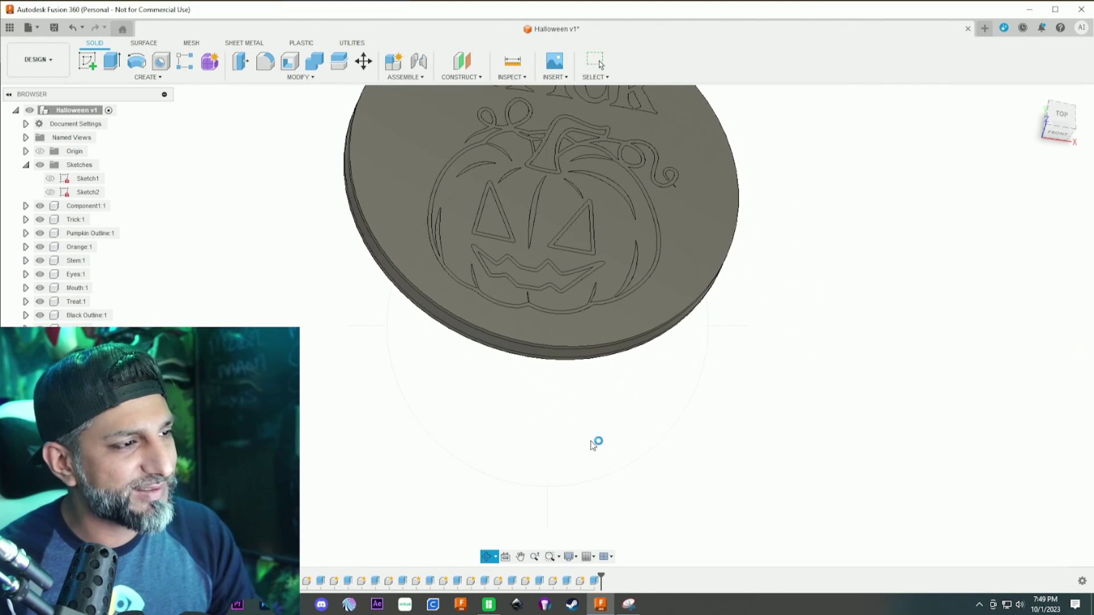
middle_click_drag(632, 311, 622, 288)
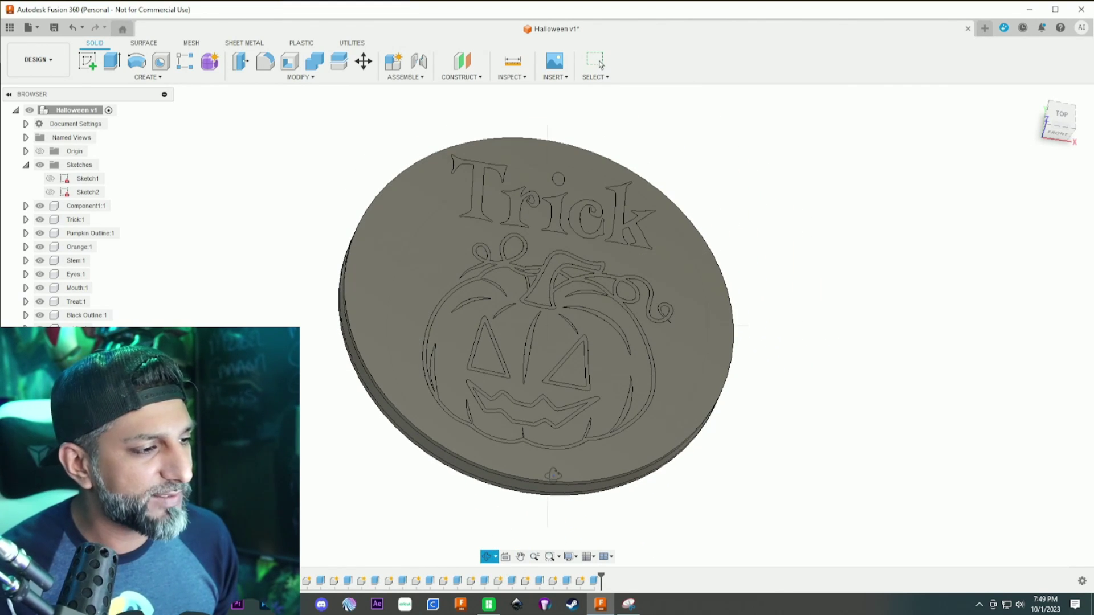
Step: Undo all the component extrusions on the "Treat" side, going back to its open Sketch2 with the candy outlines
middle_click_drag(562, 524, 604, 323, "shift")
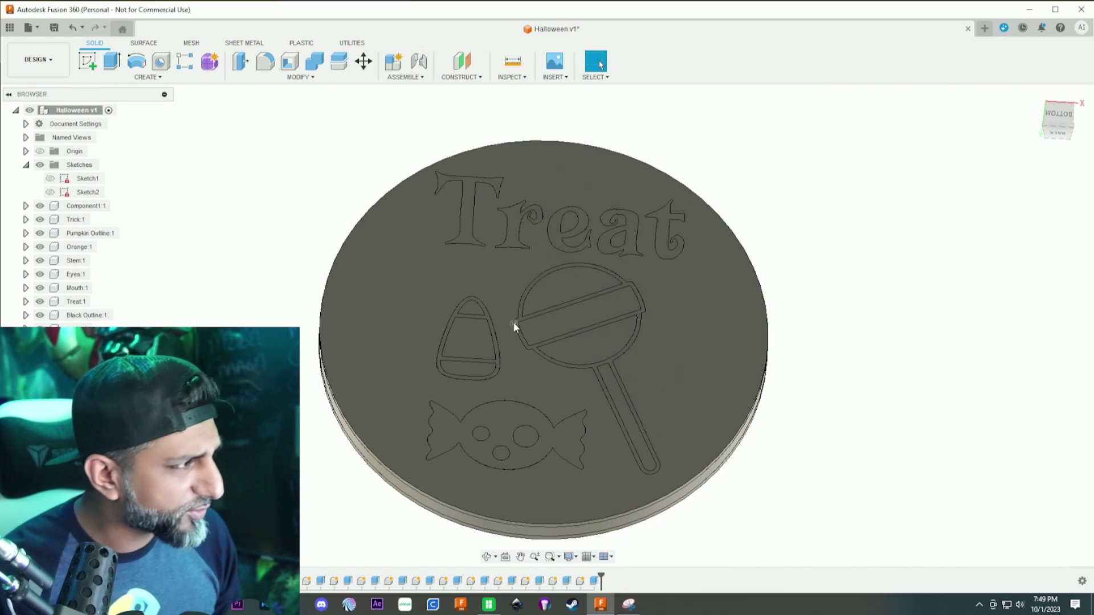
left_click(50, 192)
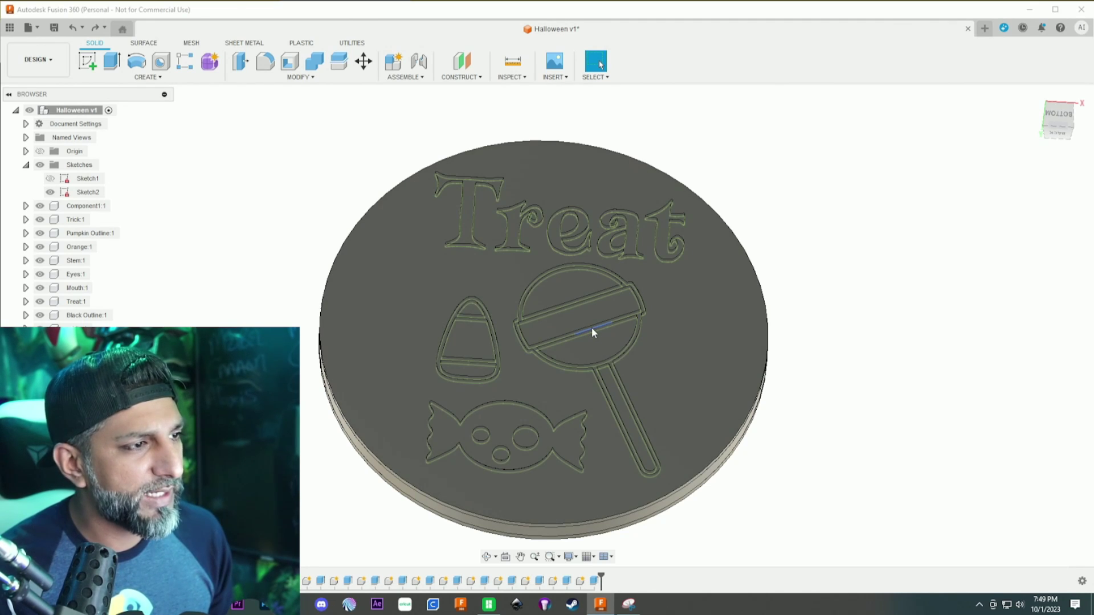
key("ctrl+z")
key("ctrl+z")
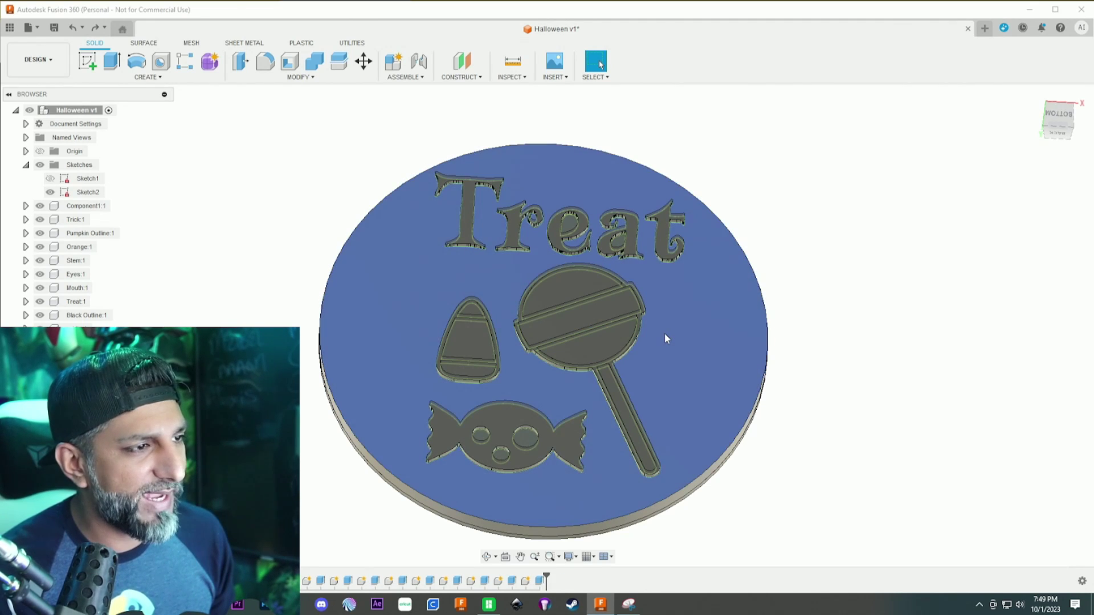
key("ctrl+z")
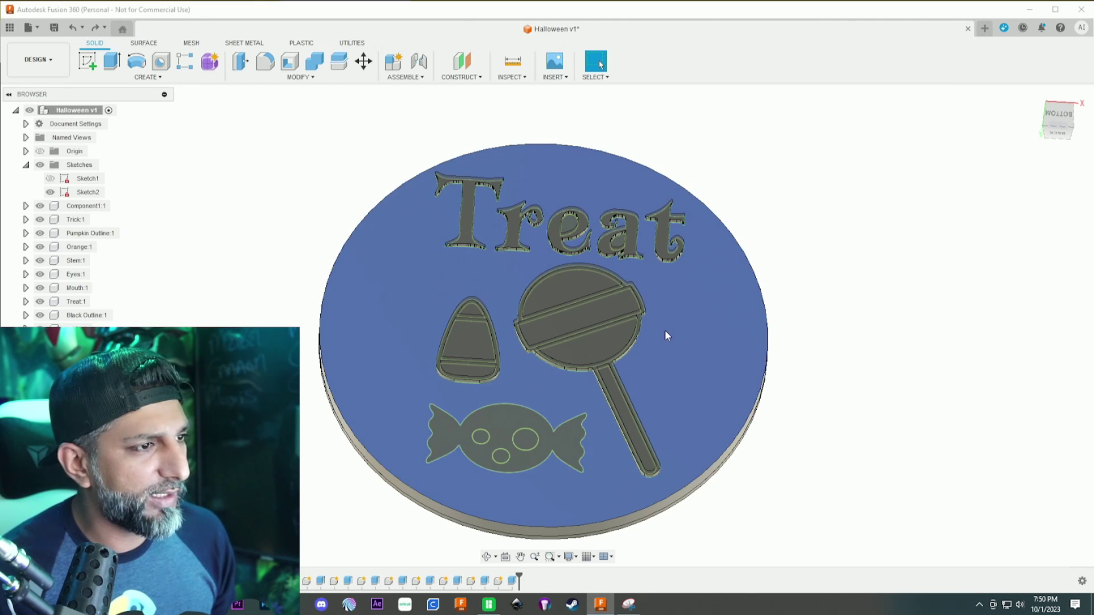
key("ctrl+z")
key("ctrl+z")
key("ctrl+z")
key("ctrl+z")
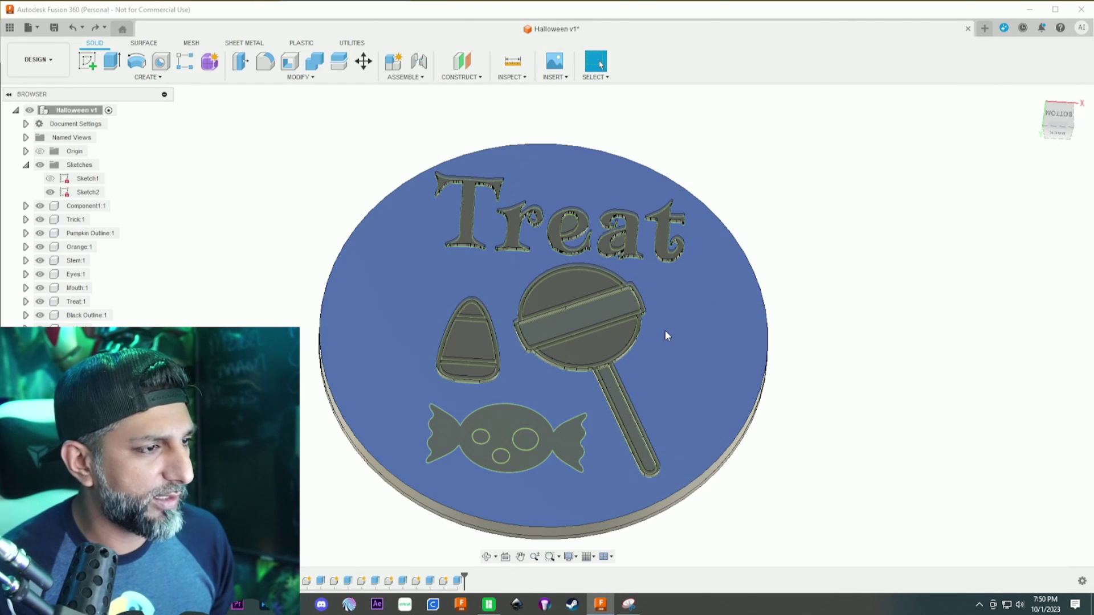
key("ctrl+z")
key("ctrl+z")
key("ctrl+z")
key("ctrl+z")
key("ctrl+z")
key("ctrl+z")
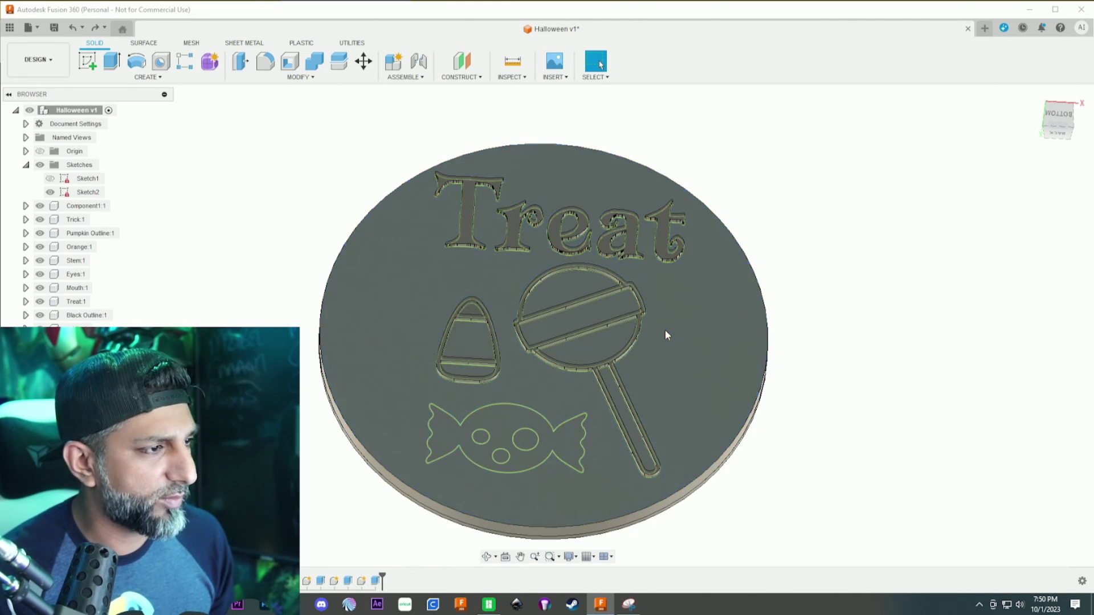
key("ctrl+z")
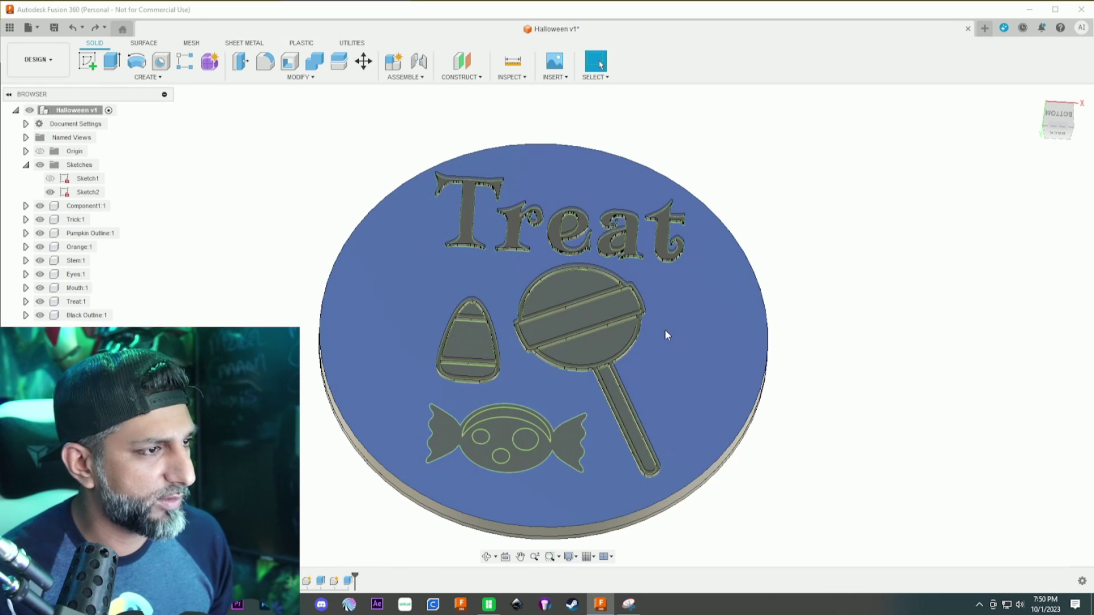
key("ctrl+z")
key("ctrl+z")
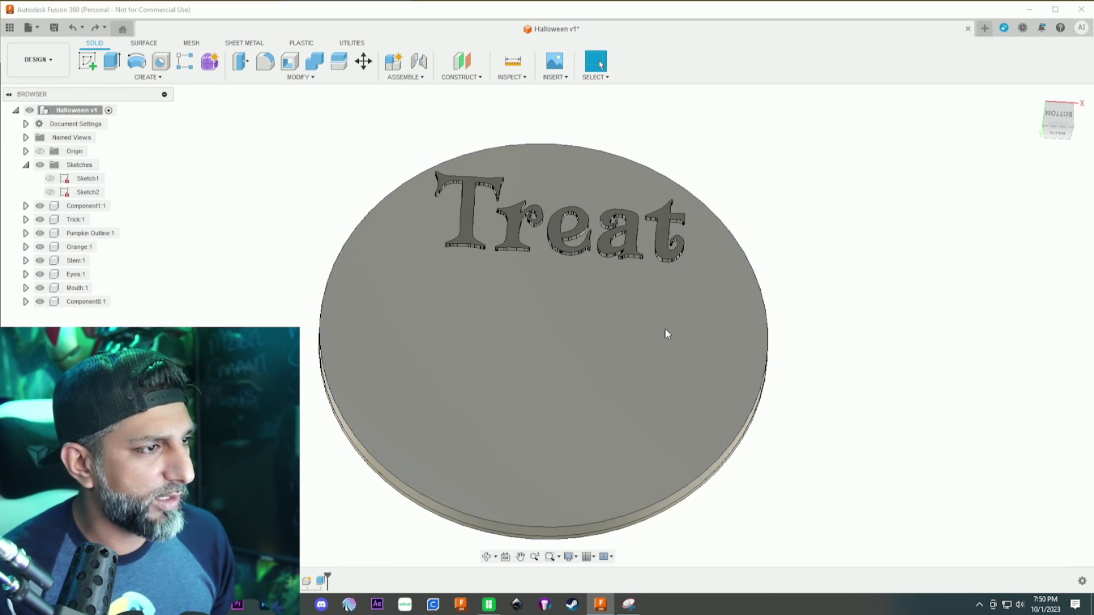
key("ctrl+z")
key("ctrl+z")
key("ctrl+z")
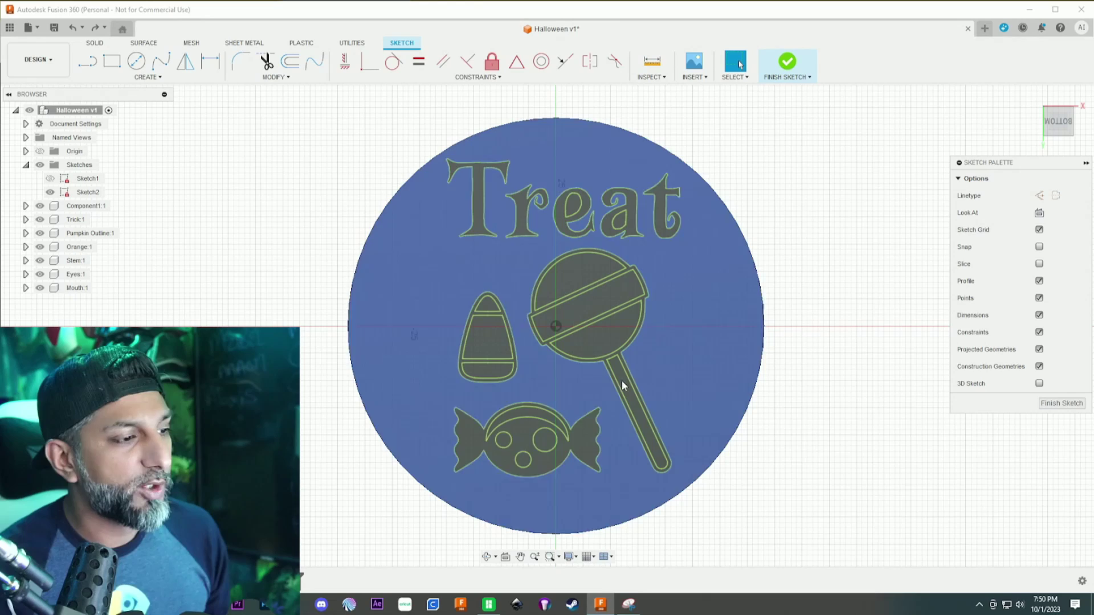
Step: Extrude the five letters of "Treat" by 1 mm as a new component
left_click(484, 558)
left_click_drag(513, 538, 522, 481)
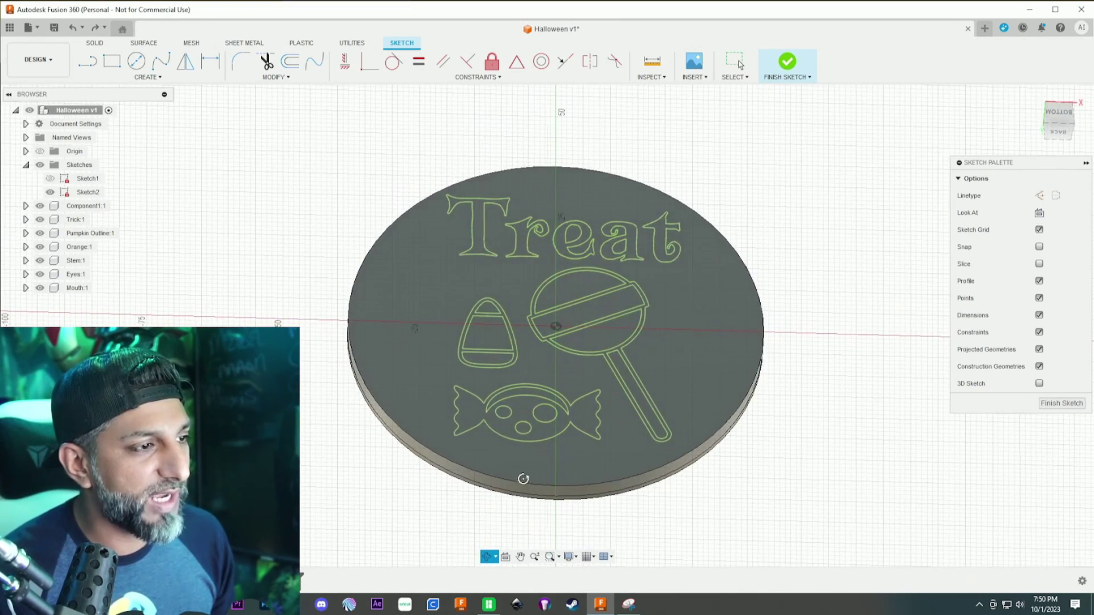
scroll(529, 468, "down", 1)
key("Escape")
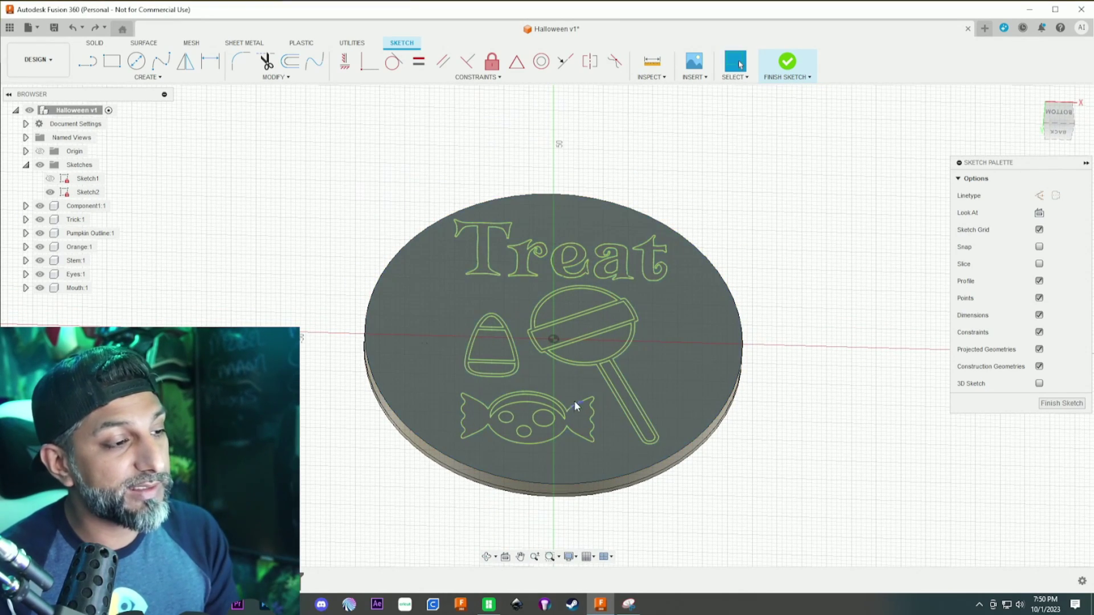
scroll(573, 399, "up", 2)
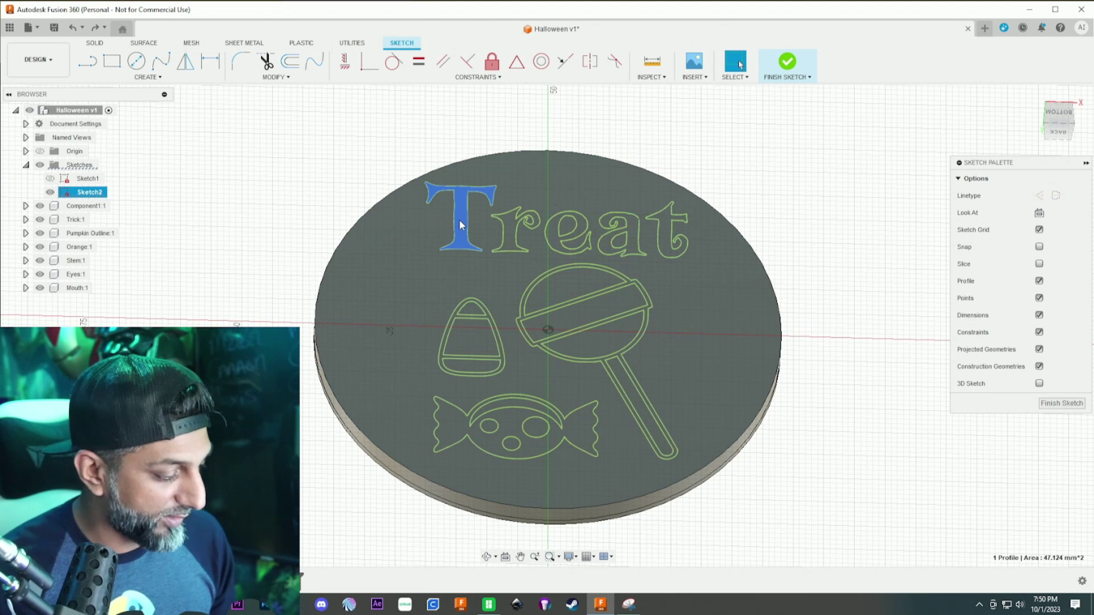
key("e")
left_click(464, 218)
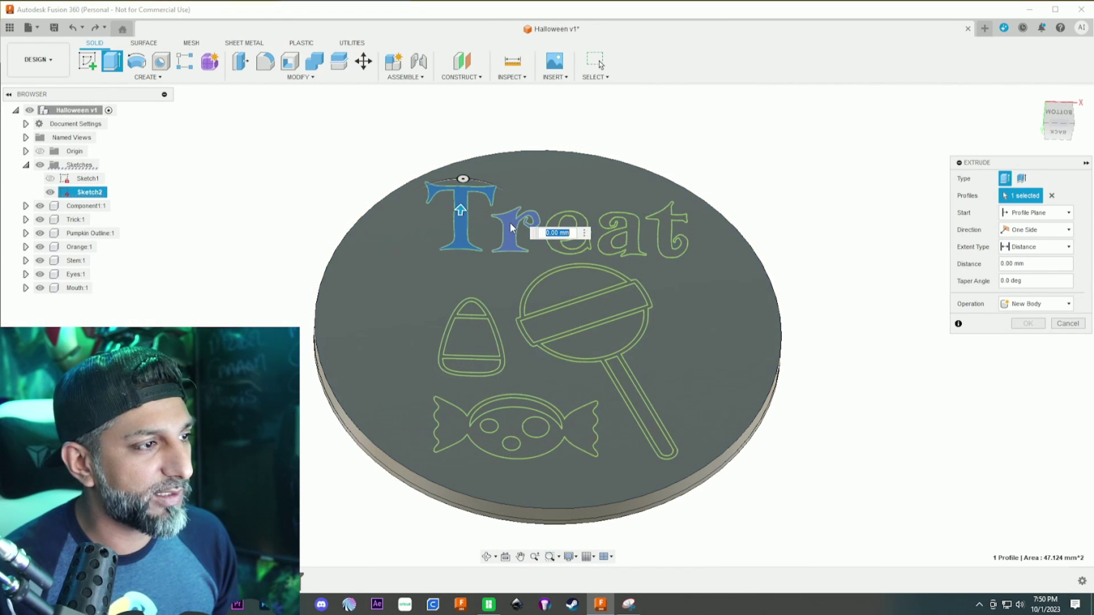
left_click(511, 227)
left_click(562, 244)
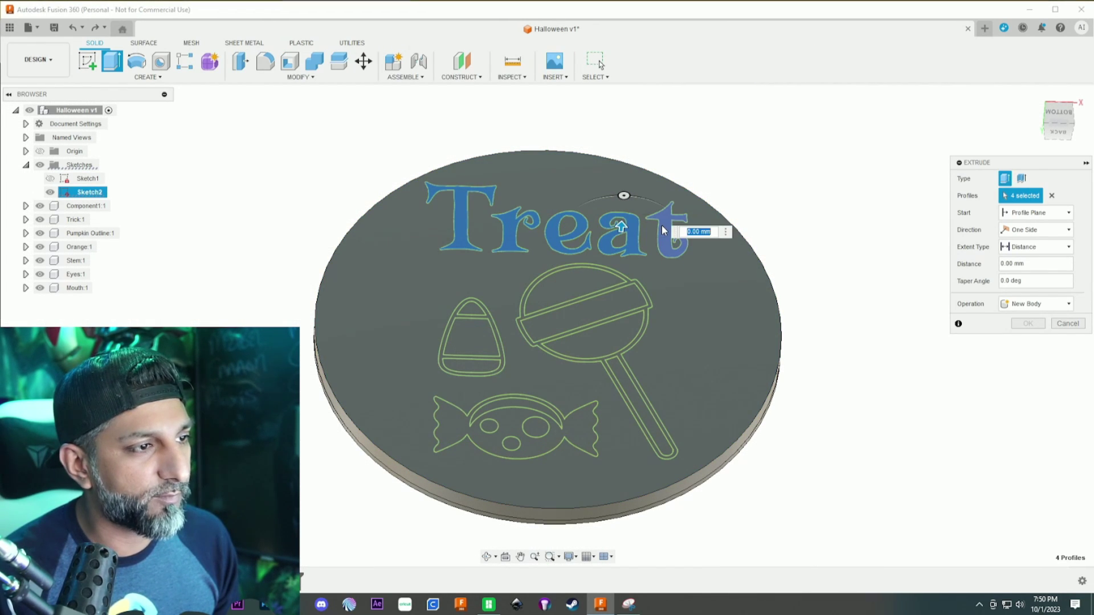
left_click(661, 224)
left_click(776, 285)
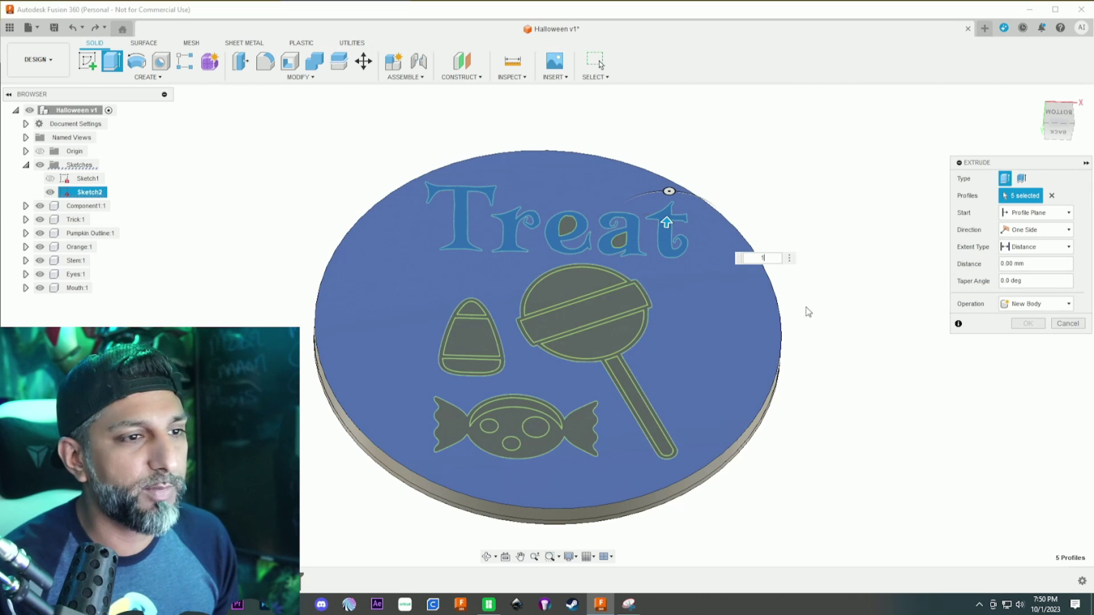
type("1")
left_click(1036, 304)
left_click(1028, 366)
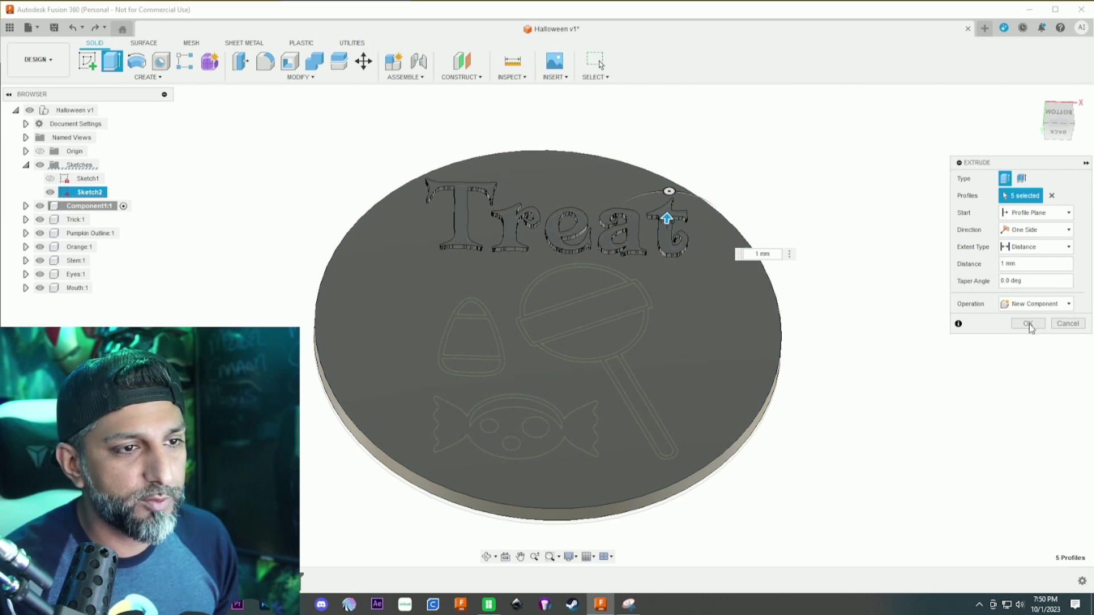
left_click(1029, 324)
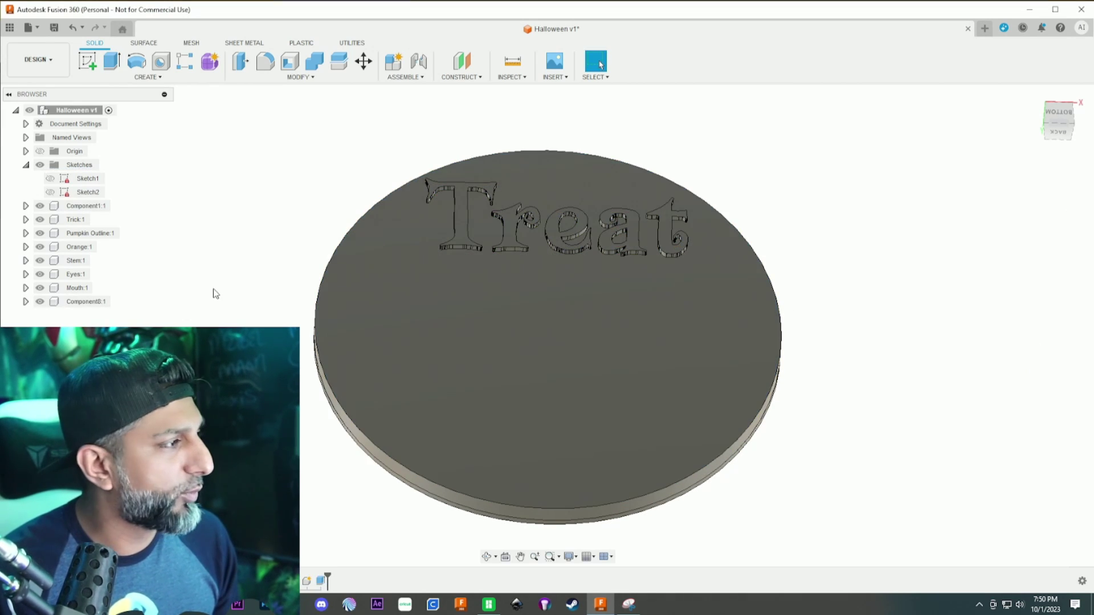
Step: Show Sketch2 and extrude the tip section inside the candy corn by 1 mm as a new component
left_click(50, 192)
scroll(470, 337, "up", 5)
left_click(474, 292)
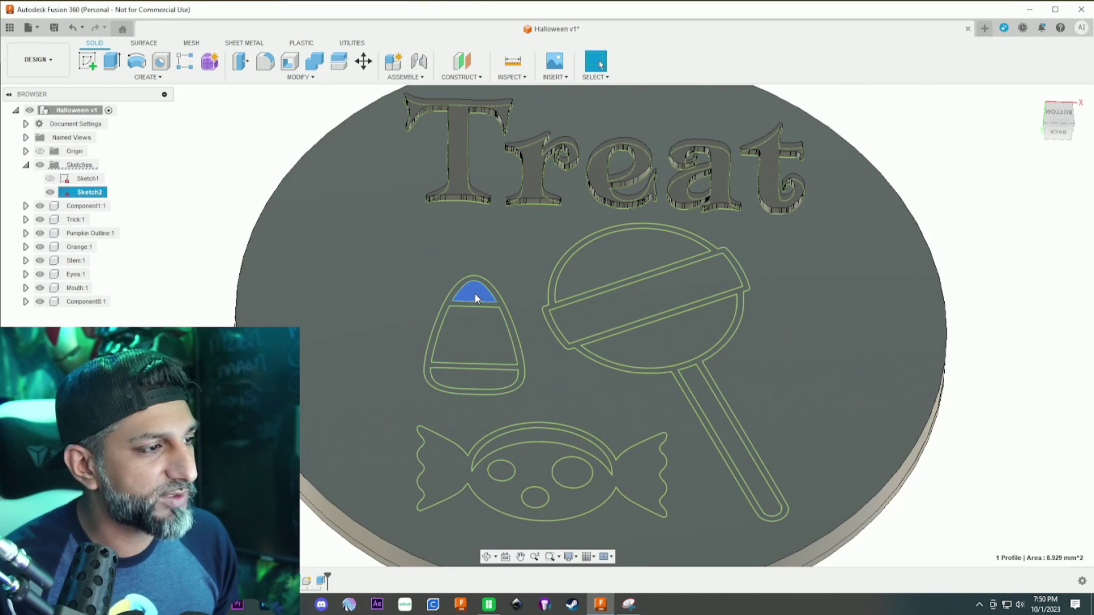
key("e")
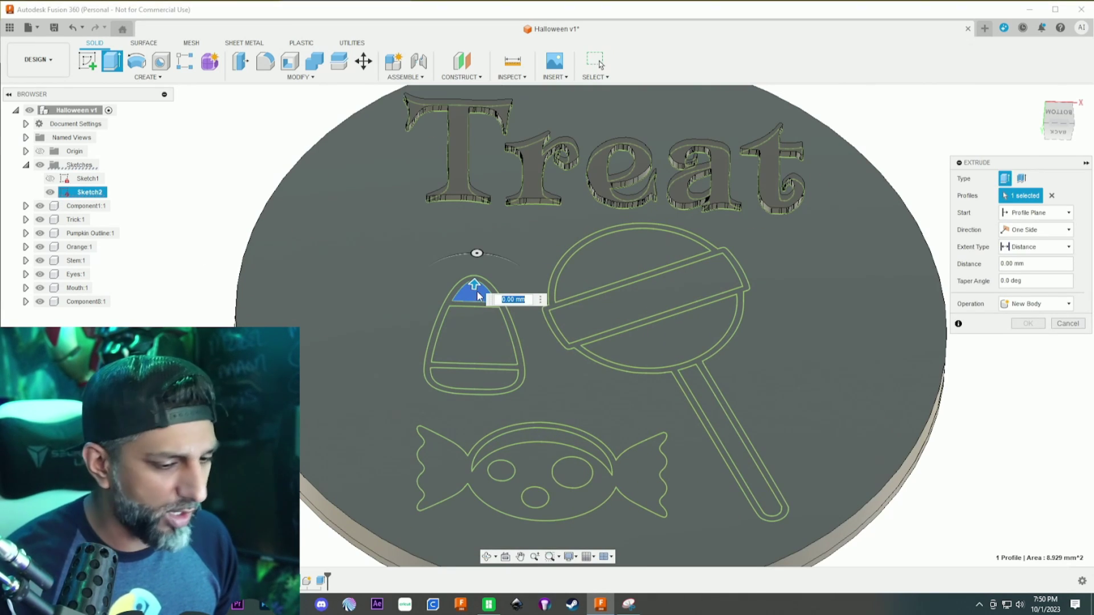
type("1")
left_click(1036, 304)
left_click(1028, 366)
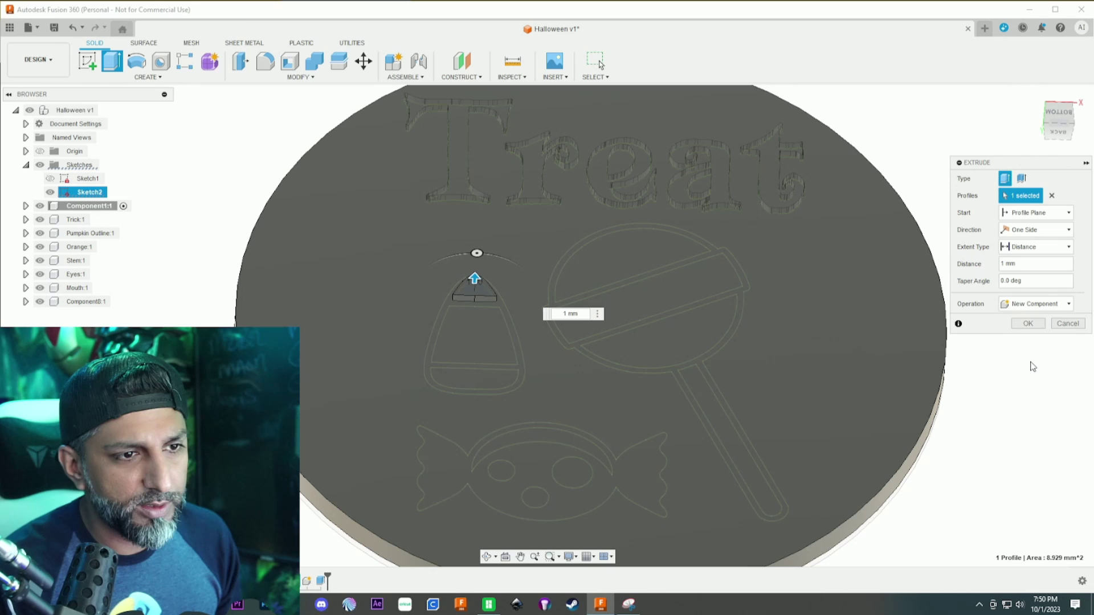
left_click(1027, 324)
Step: Extrude the middle section inside the candy corn by 1 mm as a new component
left_click(471, 334)
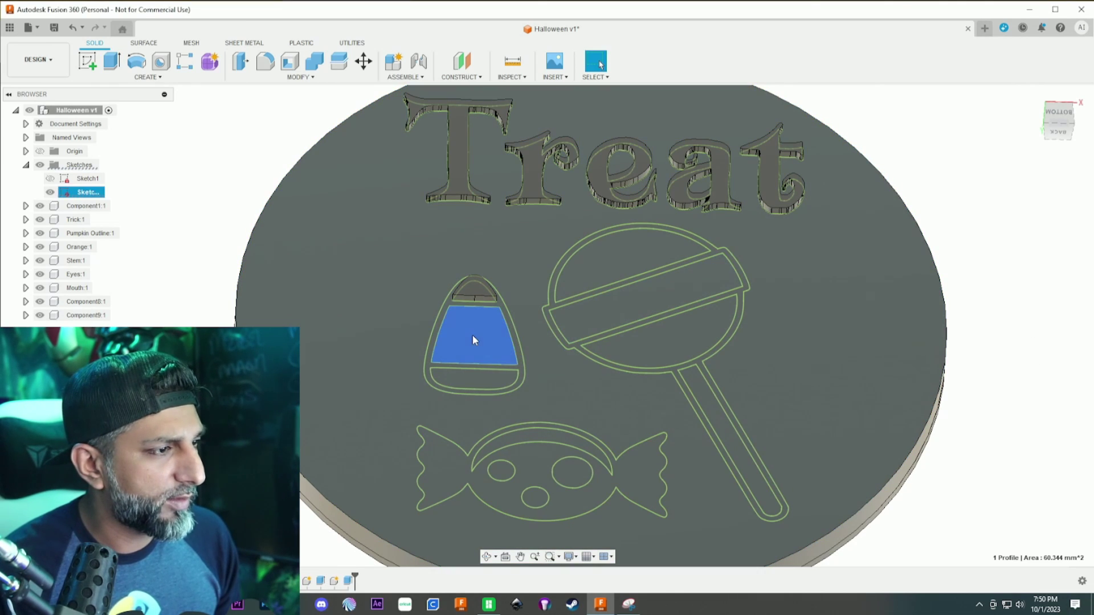
type("e1")
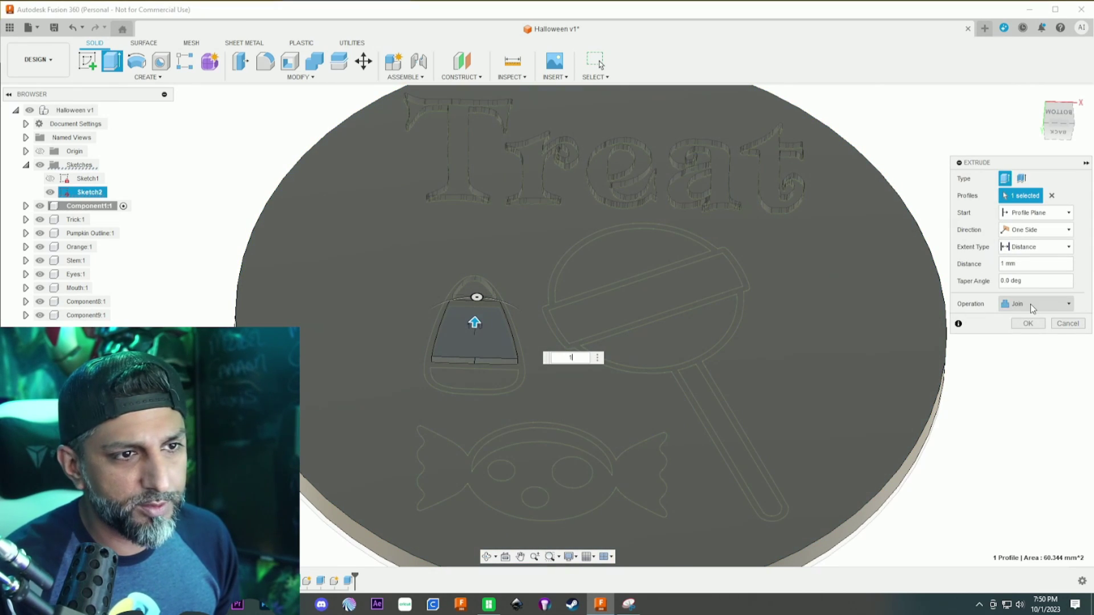
left_click(1030, 303)
left_click(1025, 365)
left_click(1028, 324)
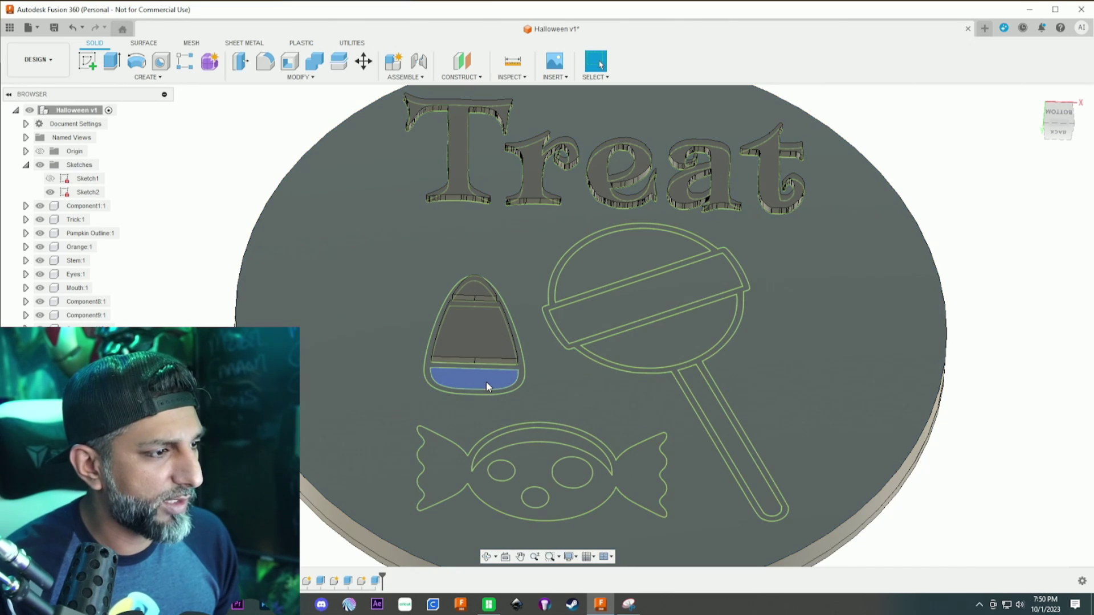
Step: Extrude the bottom section inside the candy corn by 1 mm as a new component
left_click(487, 384)
type("e1")
left_click(1035, 303)
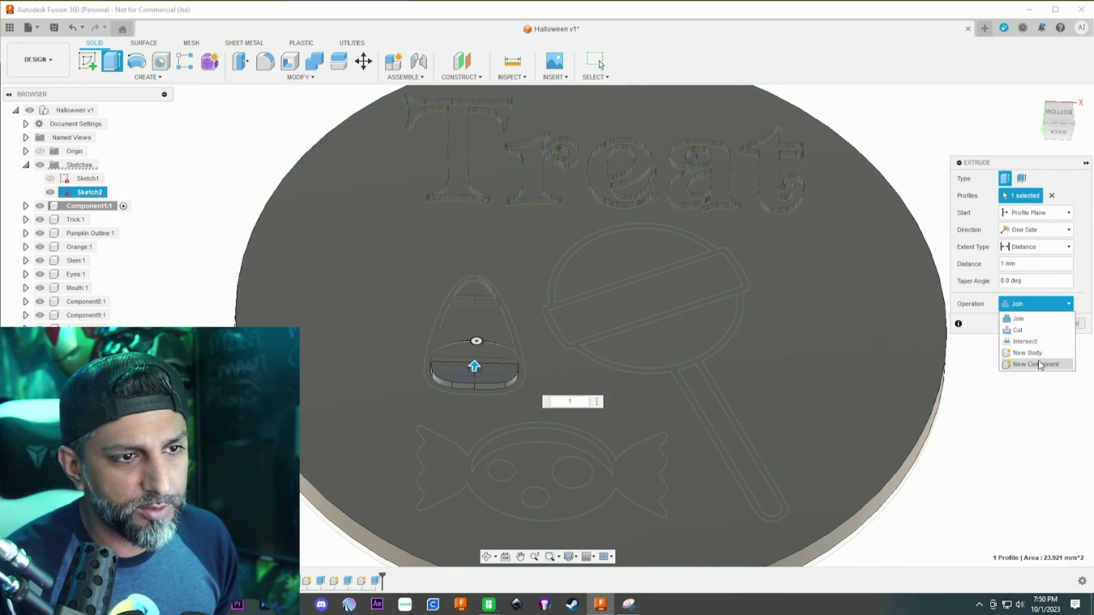
left_click(1036, 364)
left_click(1035, 327)
Step: Extrude the candy corn's outline, including its dividing bands, by 1 mm as a new component
scroll(508, 357, "up", 2)
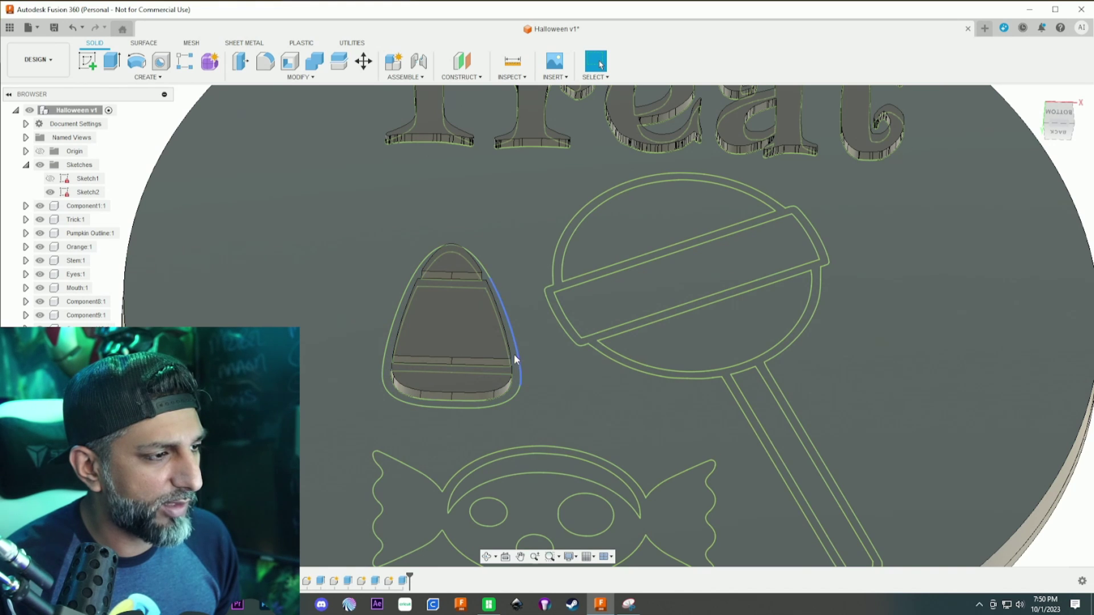
left_click(514, 354)
type("e")
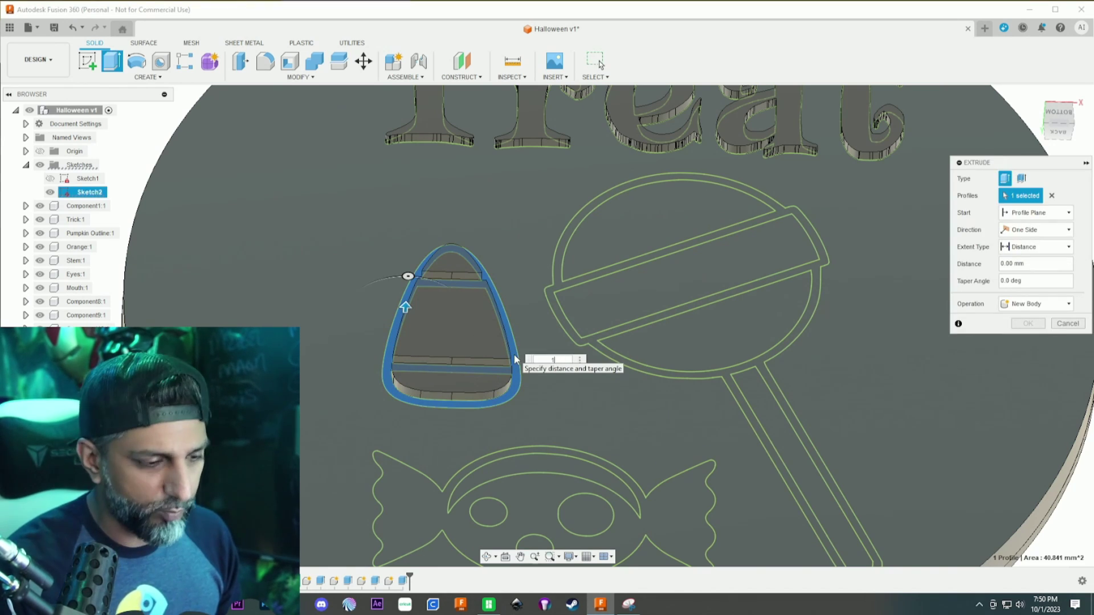
type("1")
left_click(1034, 304)
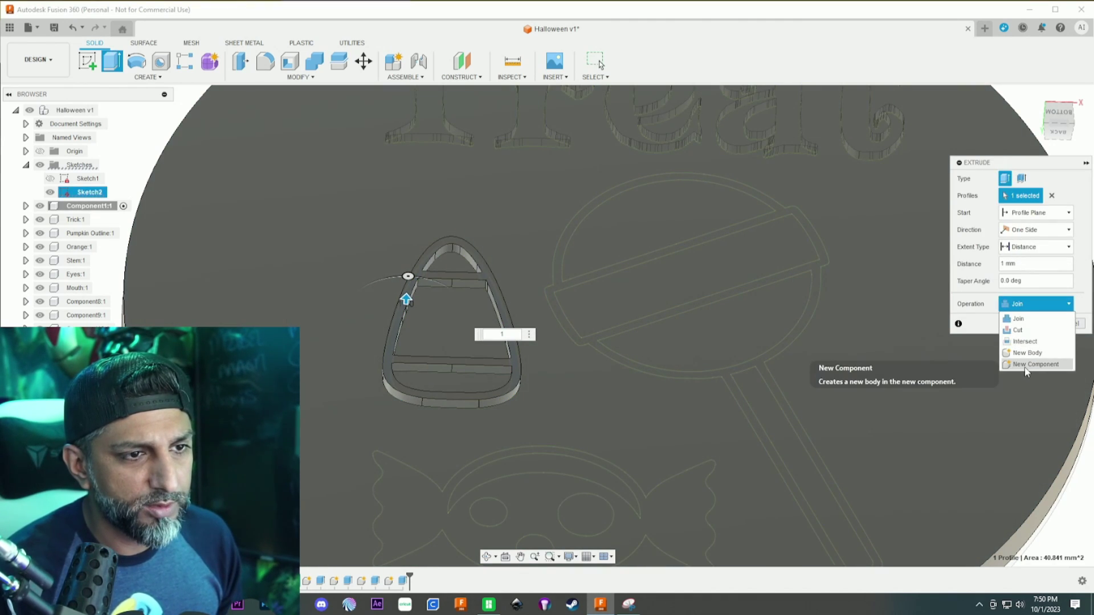
left_click(1028, 365)
left_click(1028, 323)
Step: Extrude the upper segment inside the lollipop's head by 1 mm as a new component
scroll(751, 308, "down", 2)
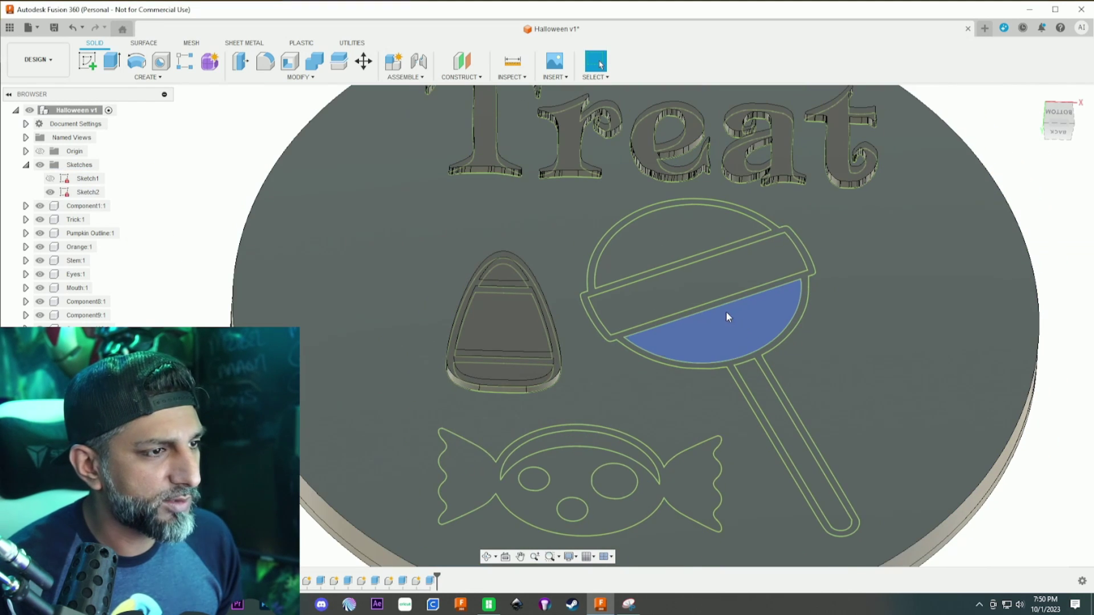
left_click(675, 248)
type("e1")
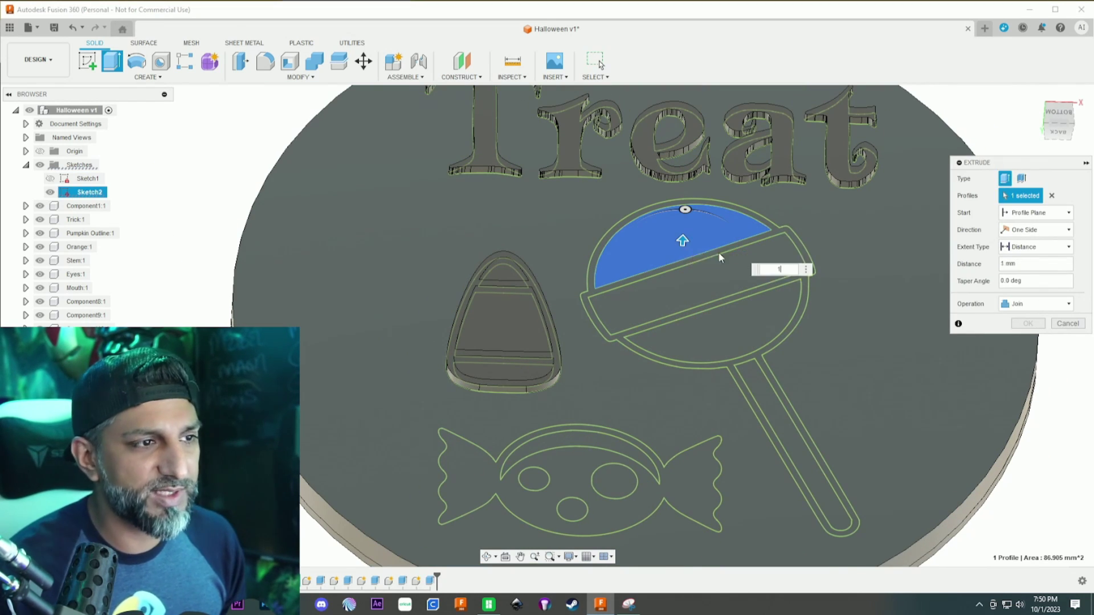
left_click(1034, 304)
left_click(1036, 364)
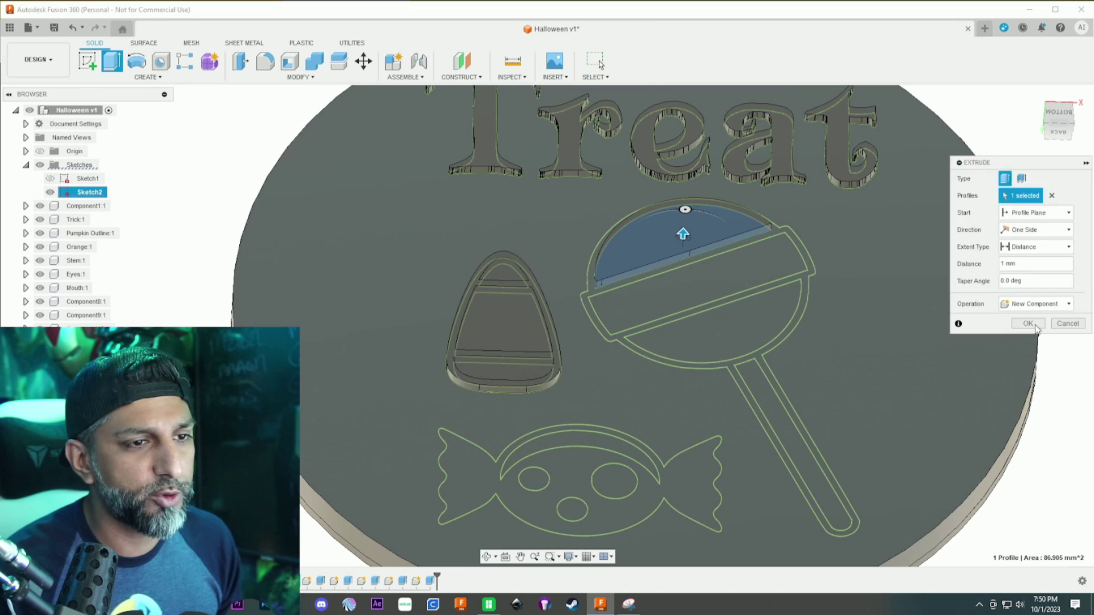